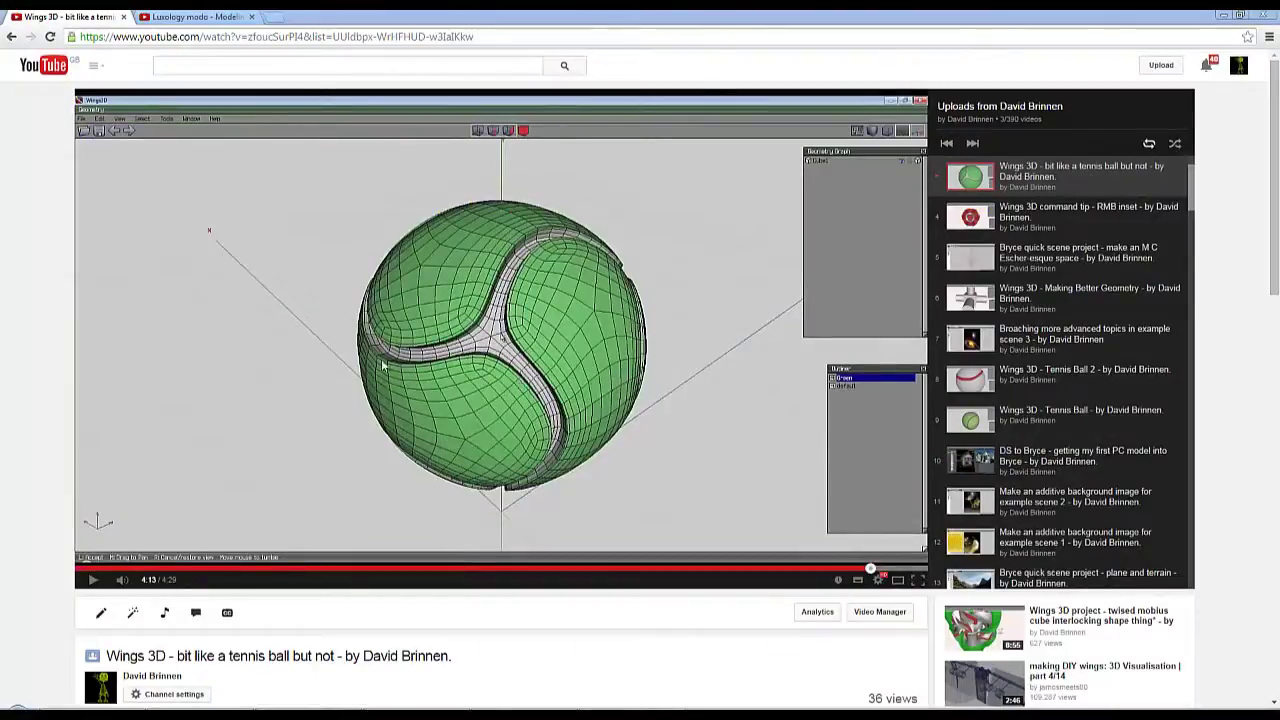
Compare the reference videos of the green tennis-like ball and the rendered Adidas Teamgeist football.
left_click(197, 18)
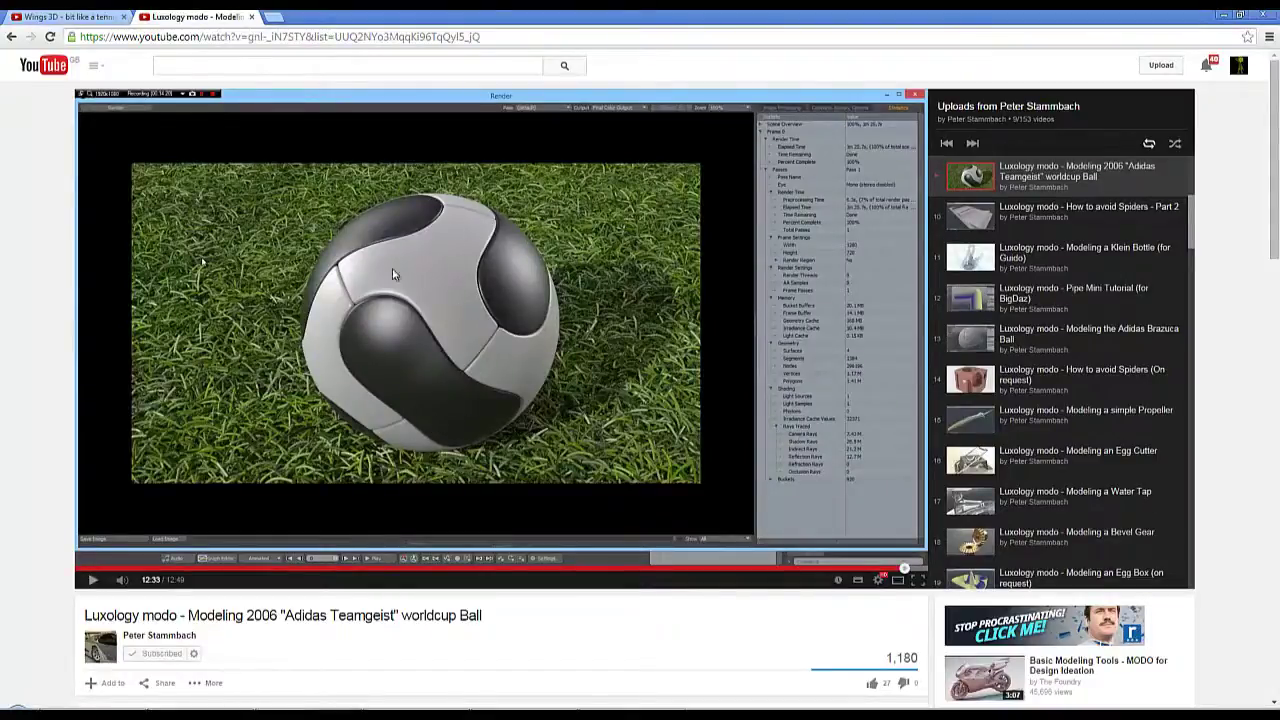
left_click(90, 19)
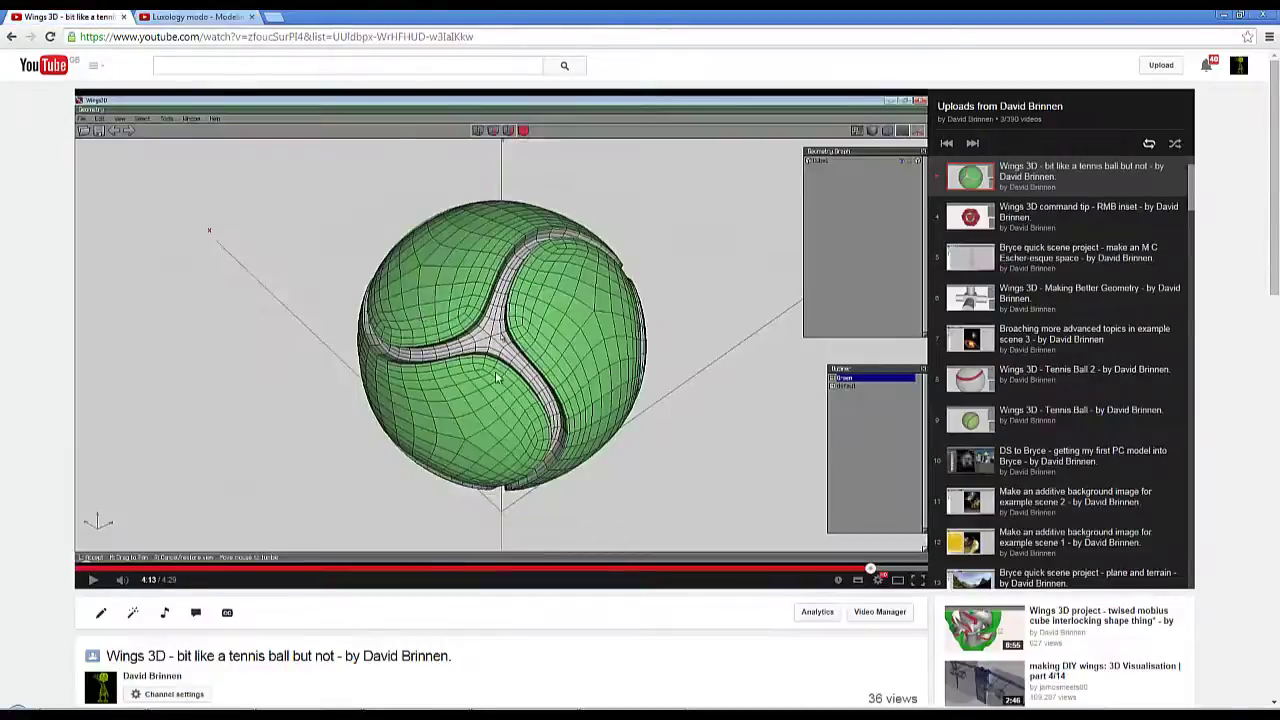
left_click(195, 17)
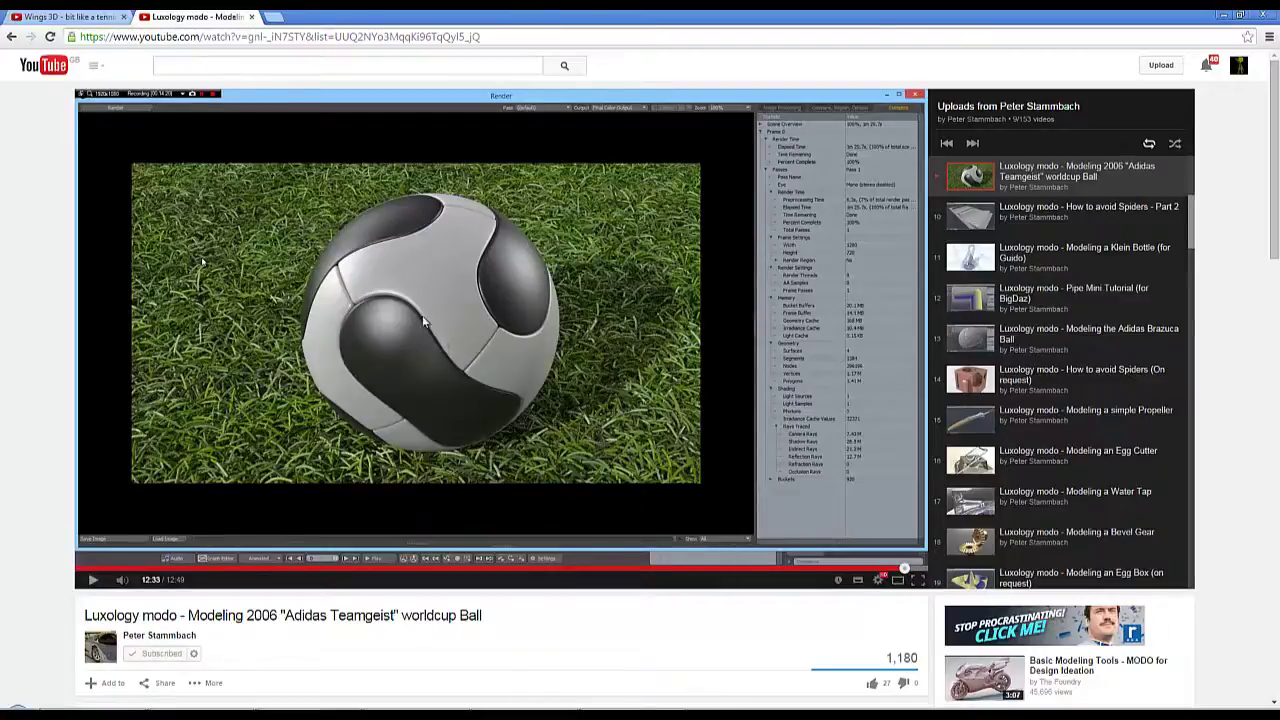
left_click(90, 18)
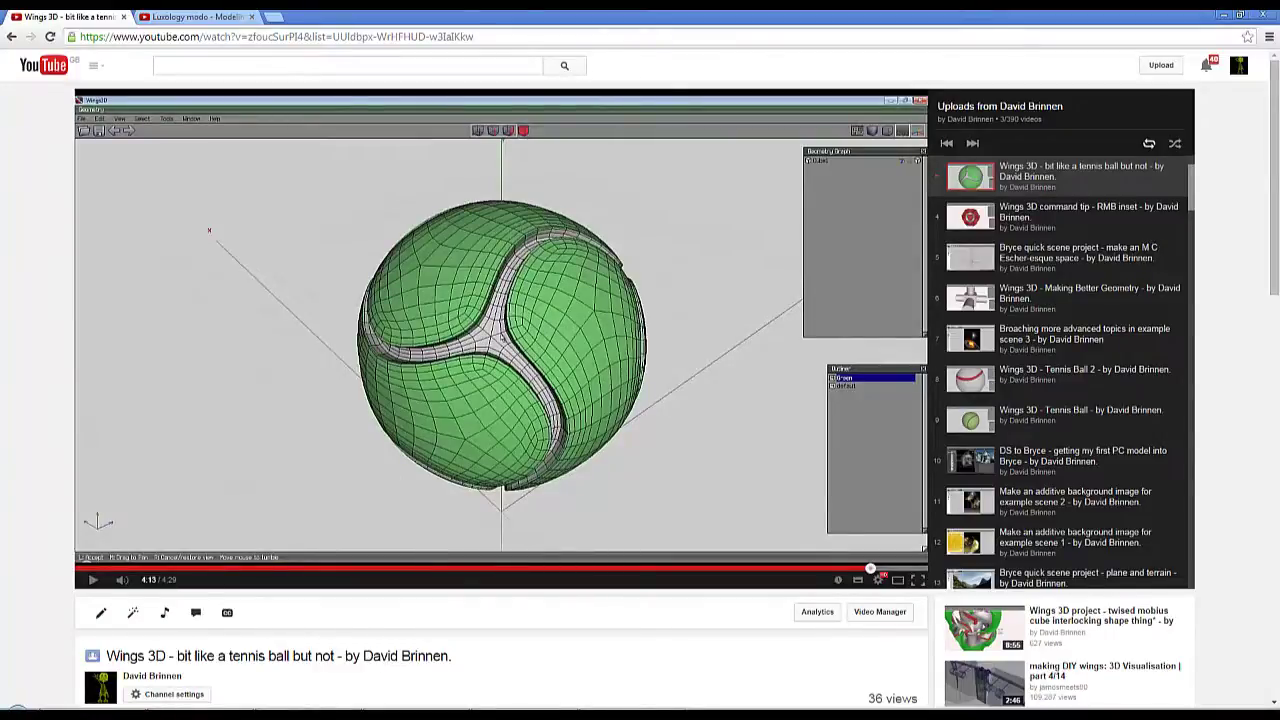
left_click(195, 17)
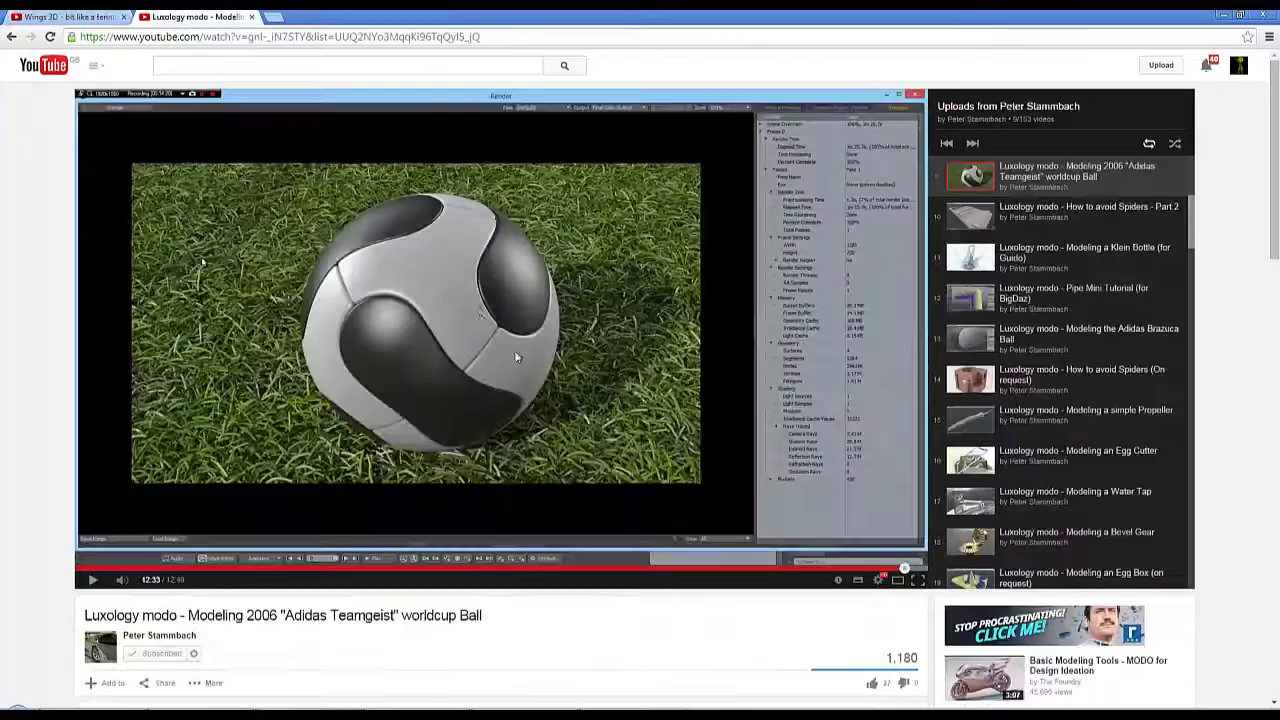
left_click(83, 20)
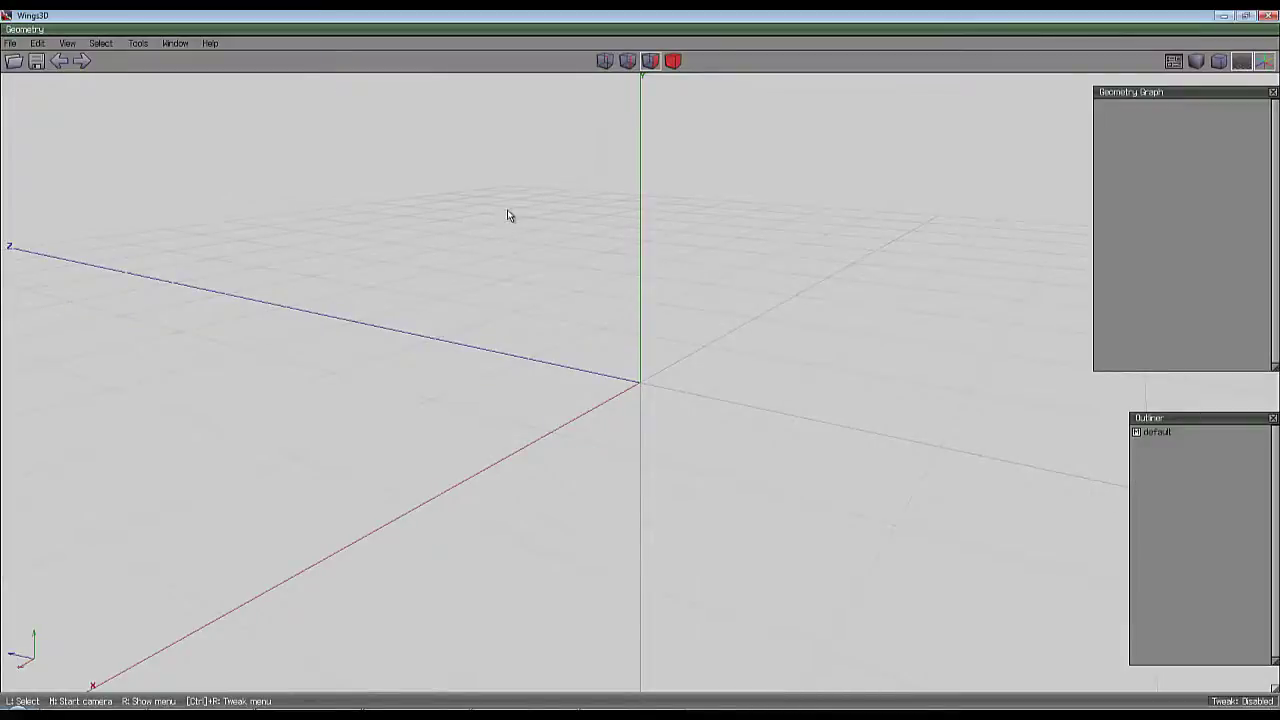
Create a default cube at the origin in Wings 3D and select it as a whole body.
right_click(490, 247)
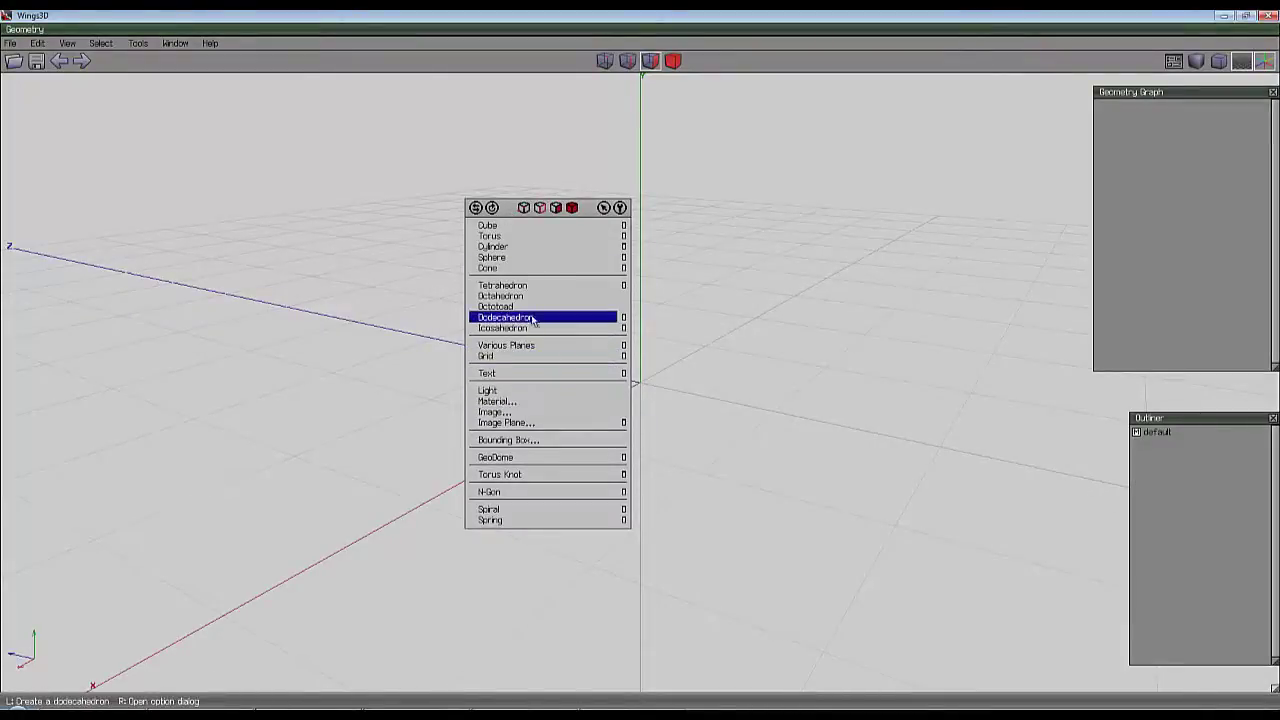
left_click(528, 227)
left_click(668, 62)
left_click(677, 220)
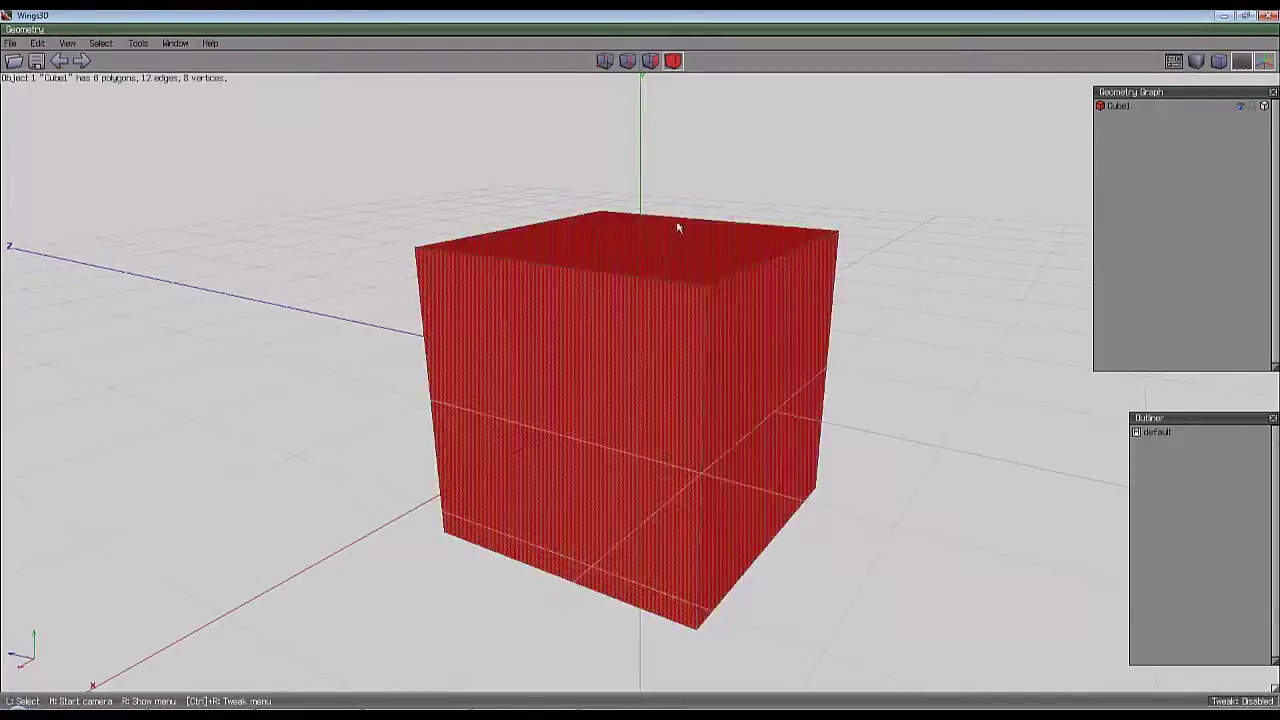
Bevel all vertices of the cube until neighbouring bevels meet at the edge midpoints, and clean up the body.
left_click(604, 61)
right_click(595, 198)
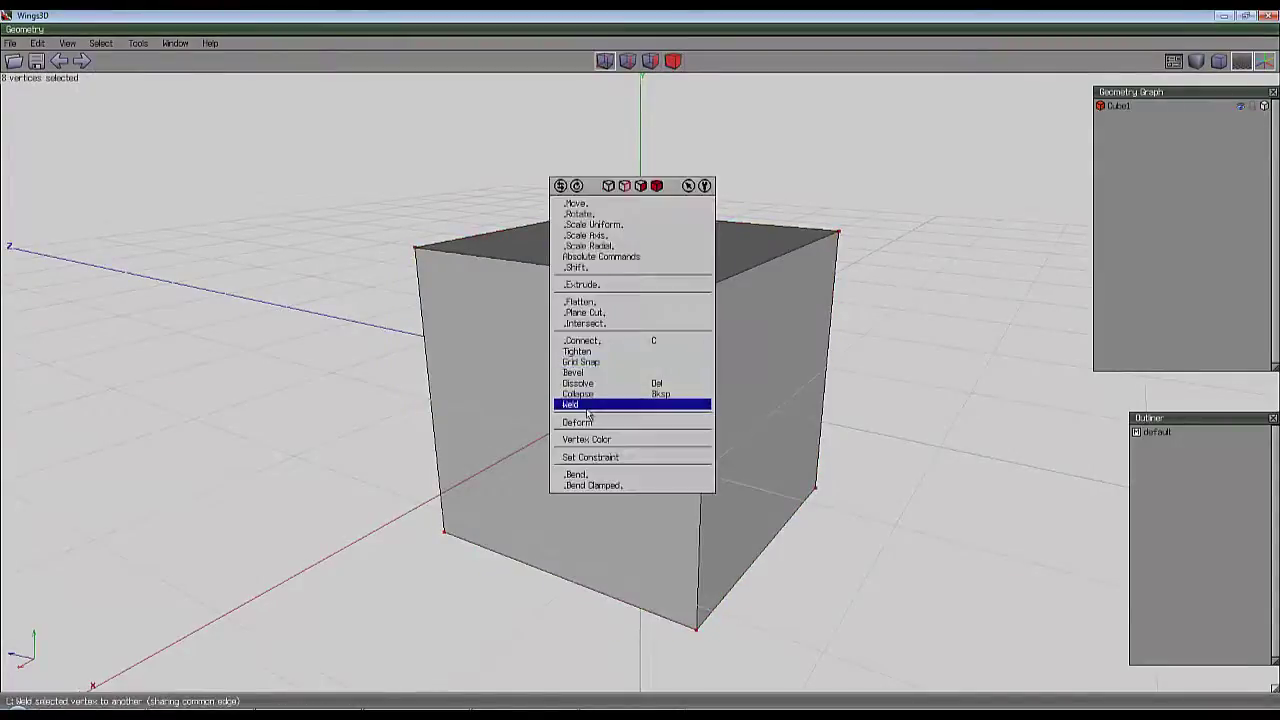
left_click(646, 372)
left_click(645, 372)
left_click(674, 62)
right_click(672, 155)
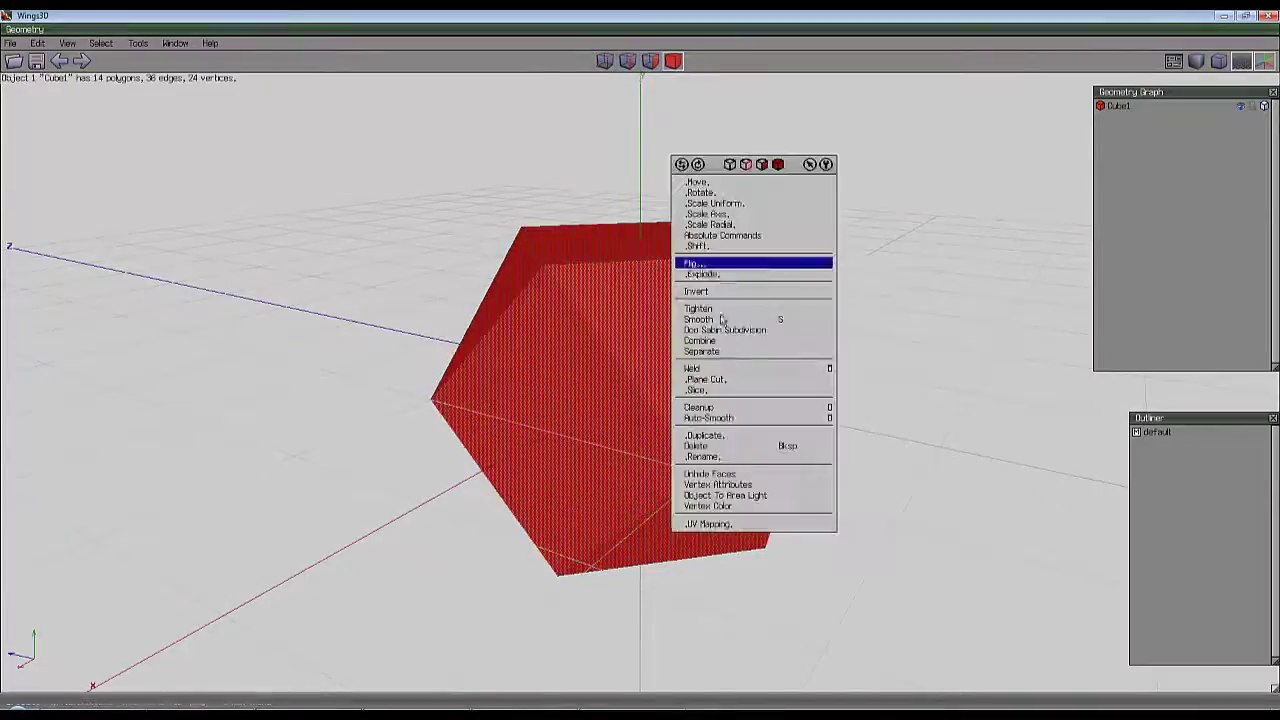
left_click(700, 417)
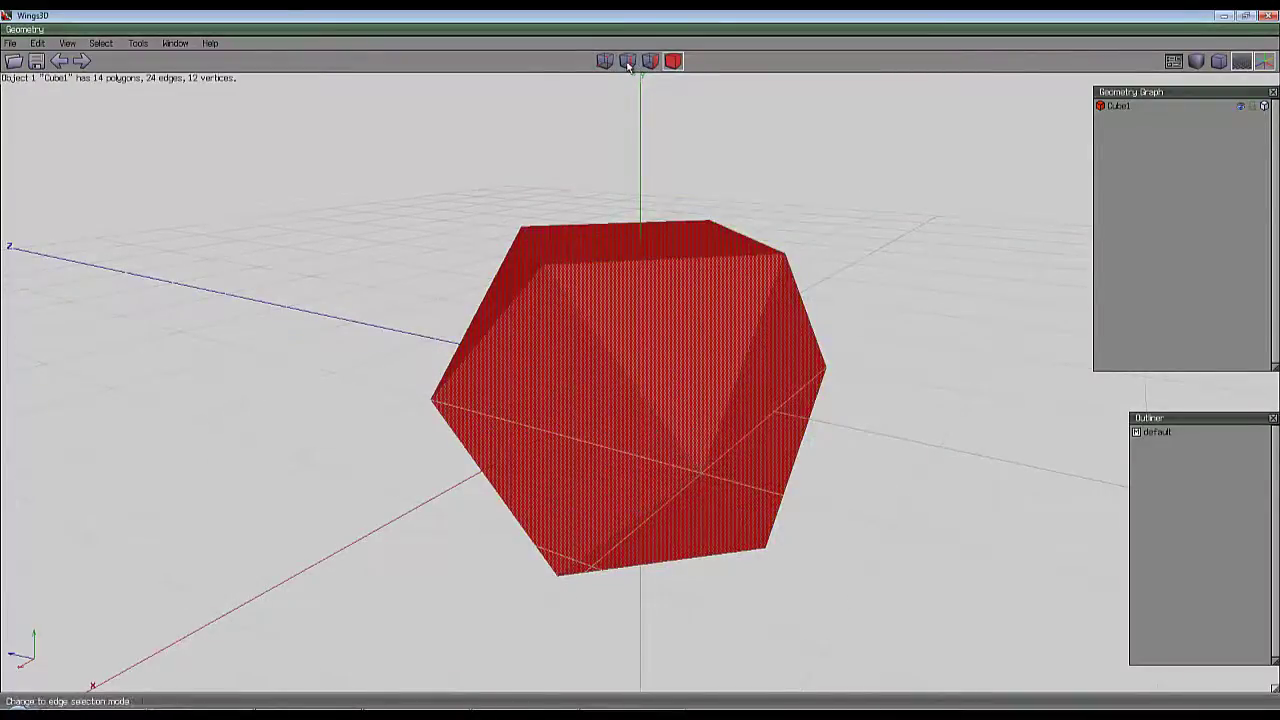
Connect all vertices of the body to split its square faces diagonally into triangles.
left_click(605, 61)
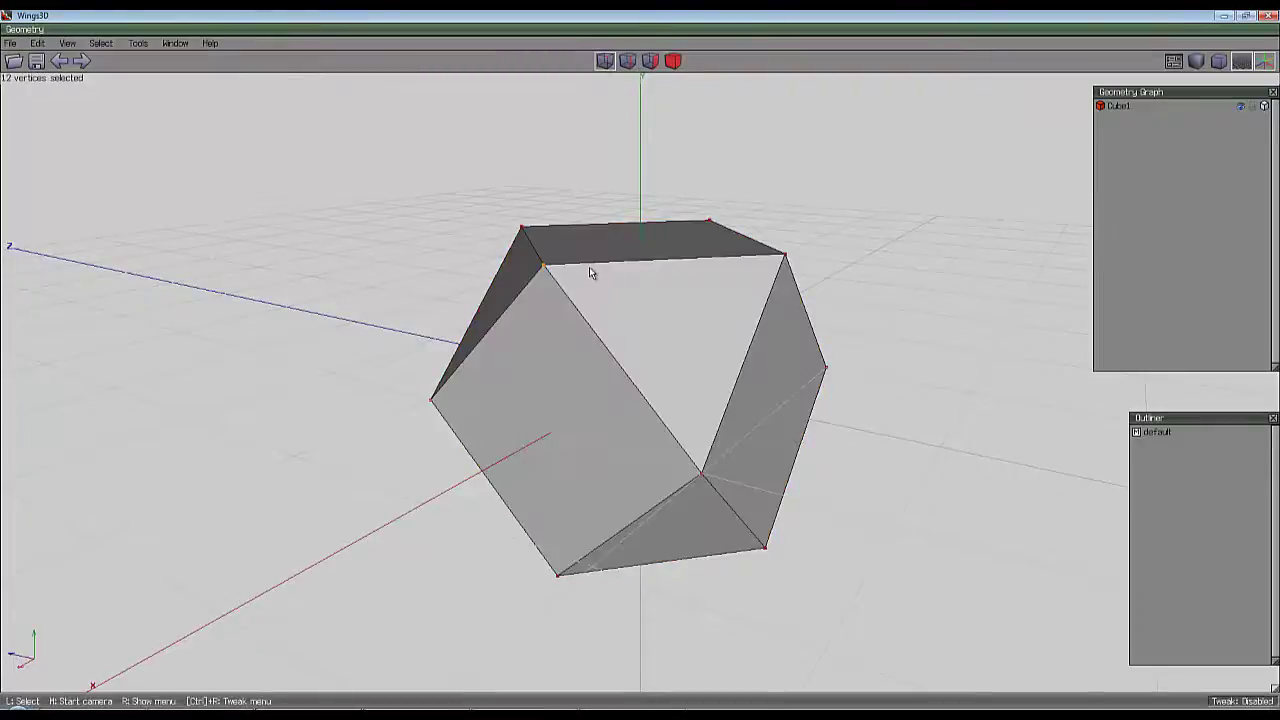
key("c")
middle_click(619, 268)
left_click(640, 366)
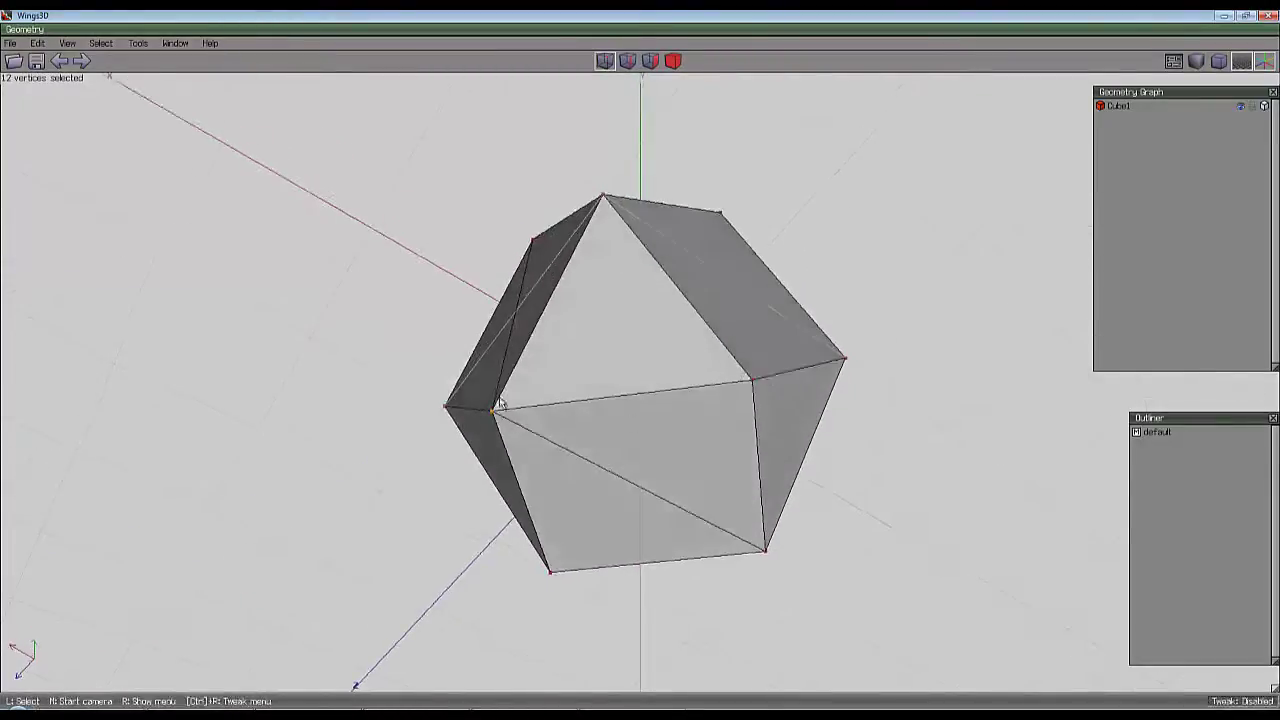
Turn the diagonal edge of the square face on the underside of the body so it runs the other way.
key("2")
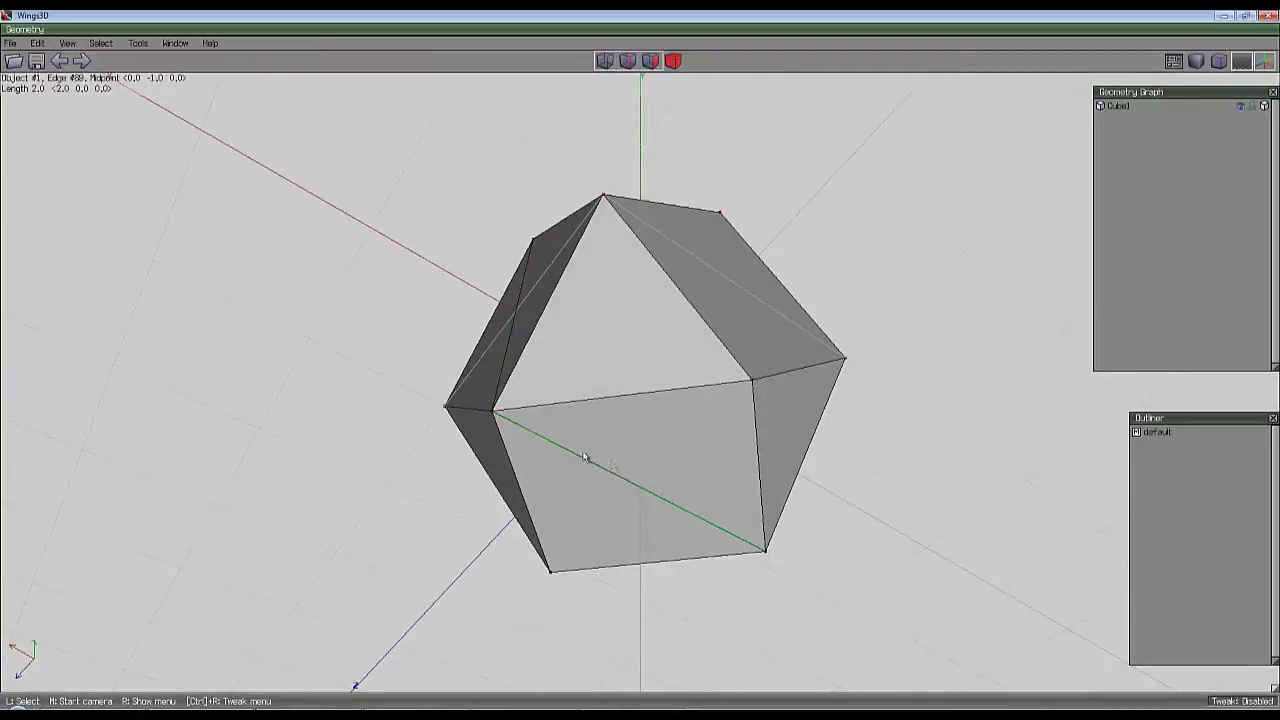
left_click(617, 480)
right_click(886, 180)
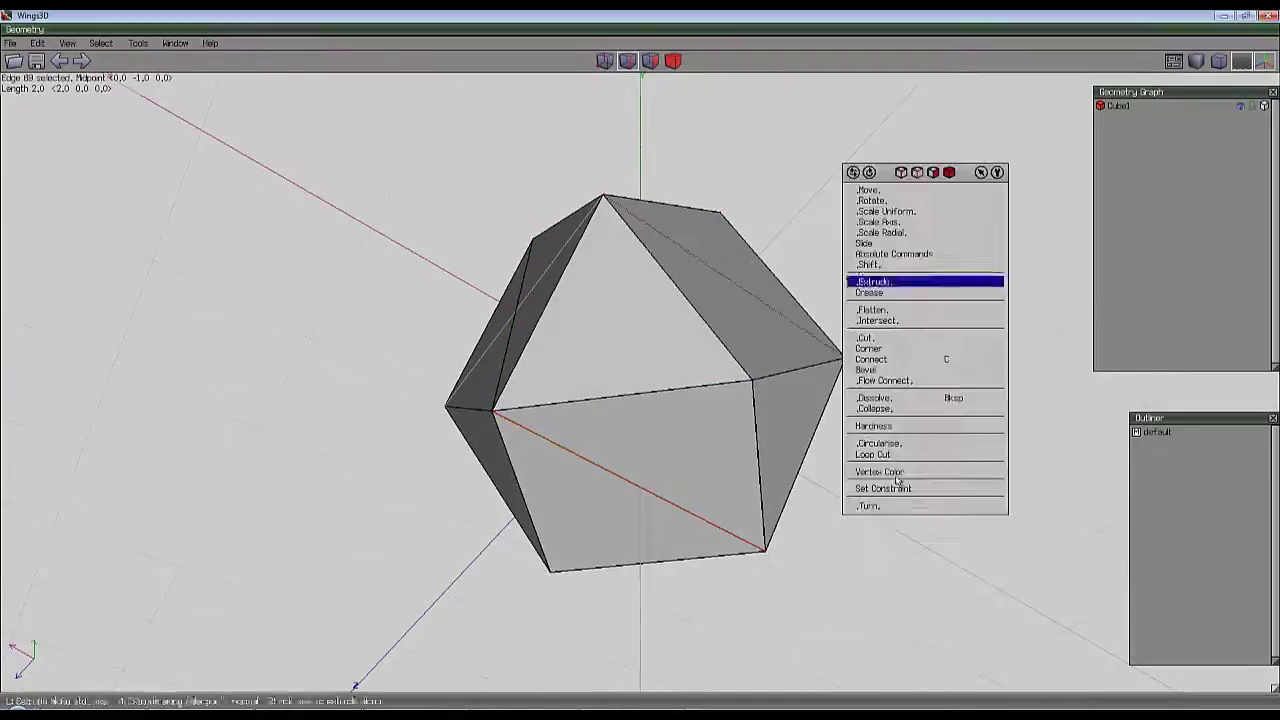
left_click(870, 506)
middle_click(848, 486)
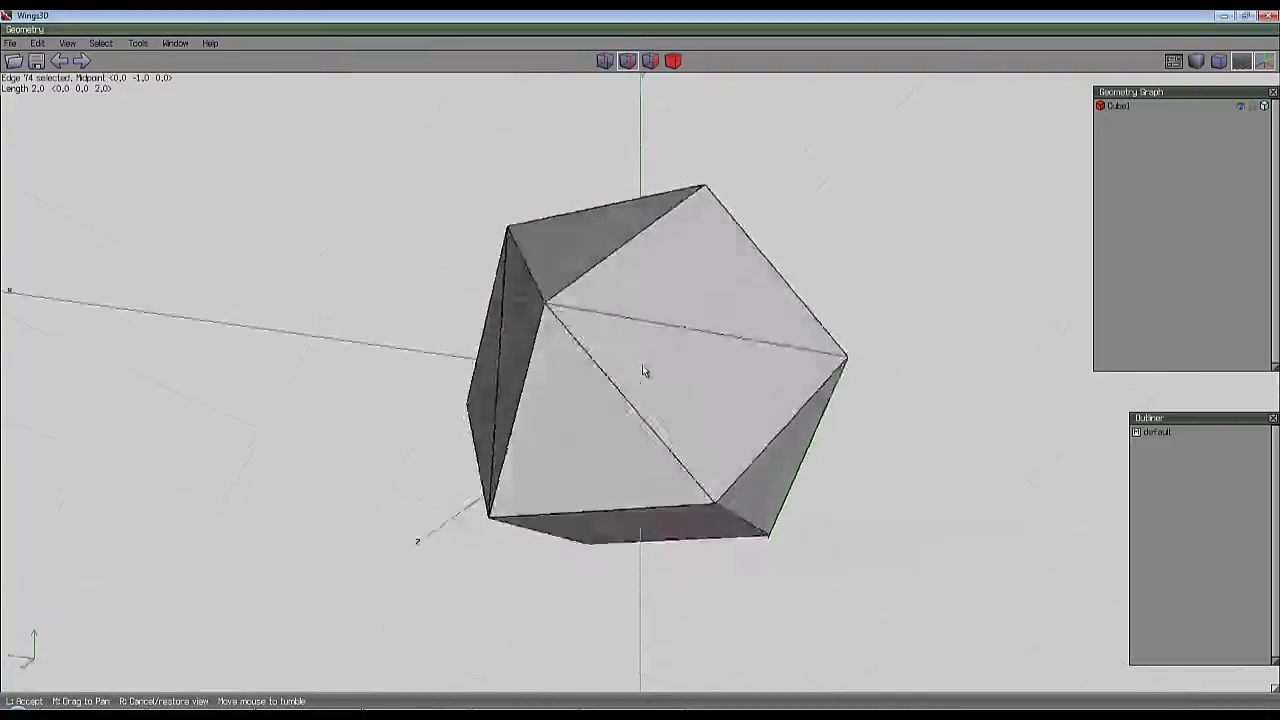
left_click(789, 392)
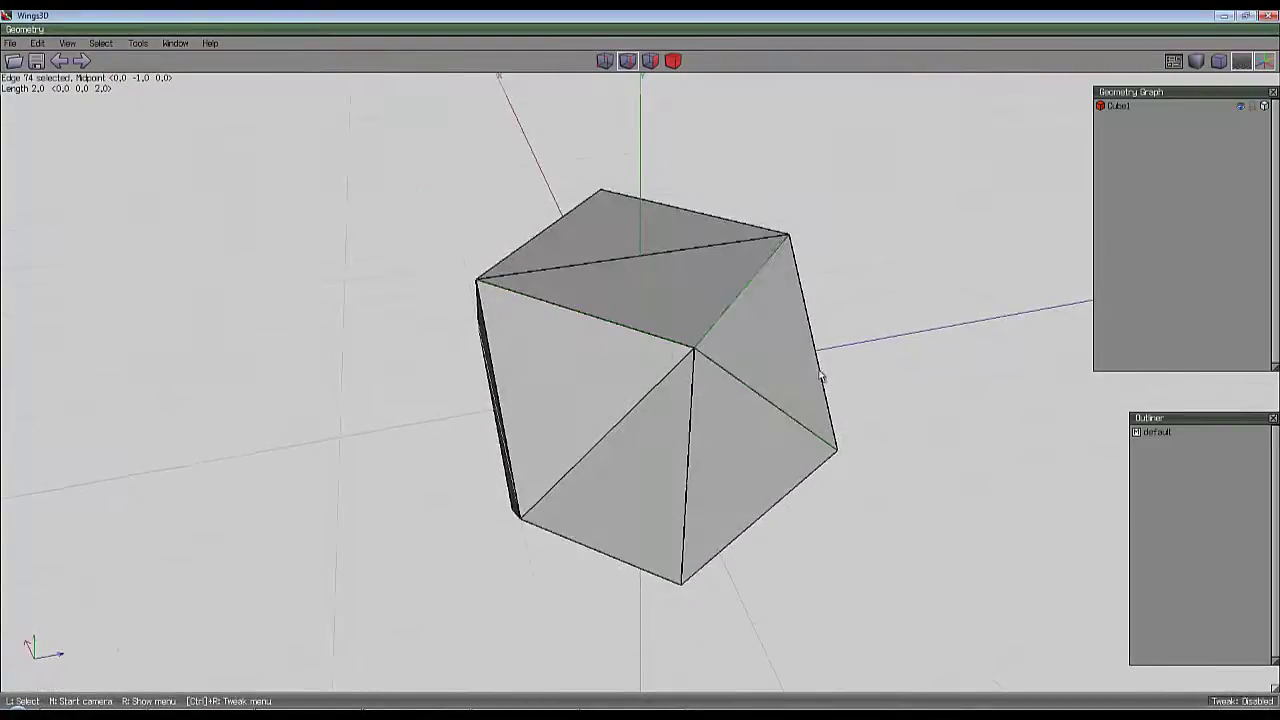
middle_click(847, 353)
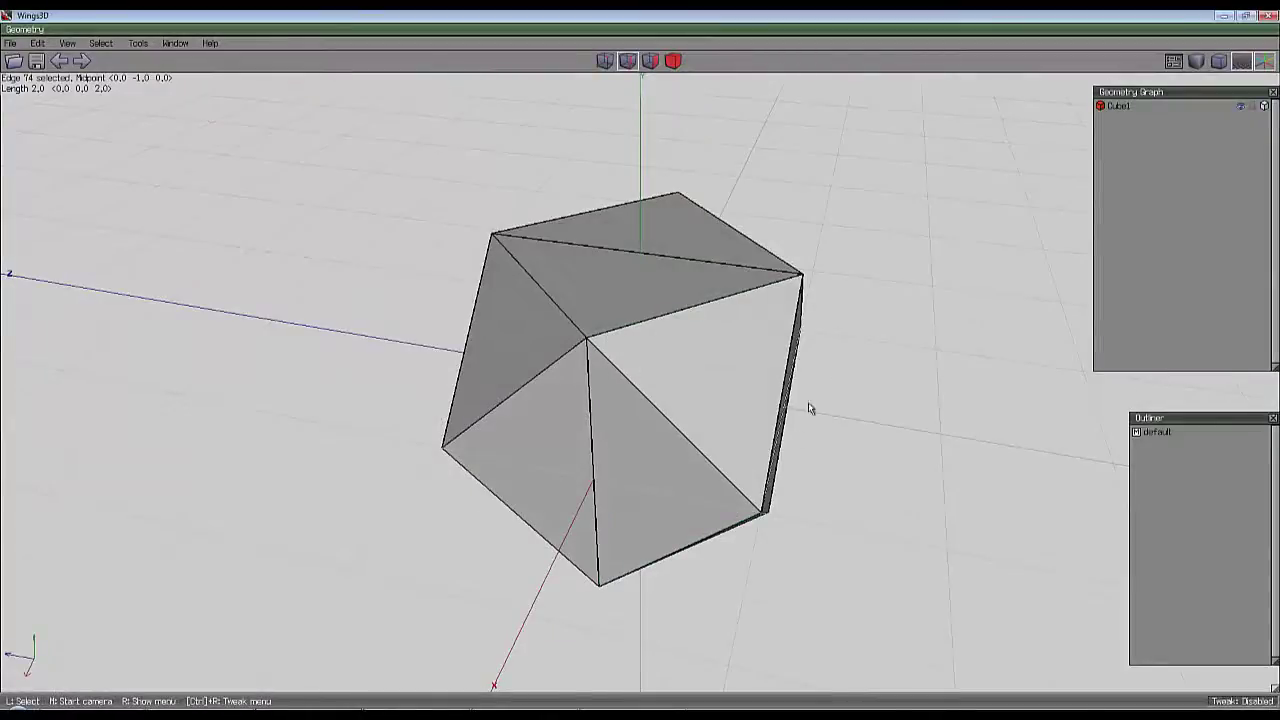
left_click(810, 340)
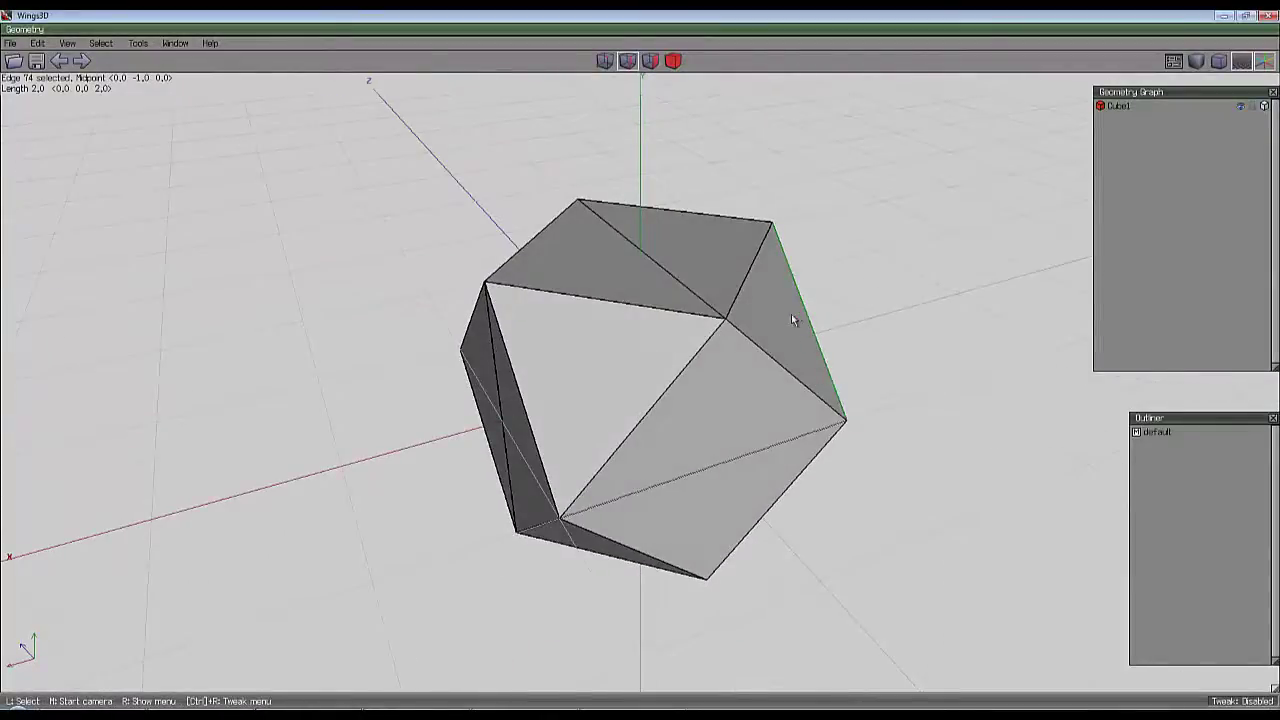
Smooth the whole triangulated body once.
left_click(673, 61)
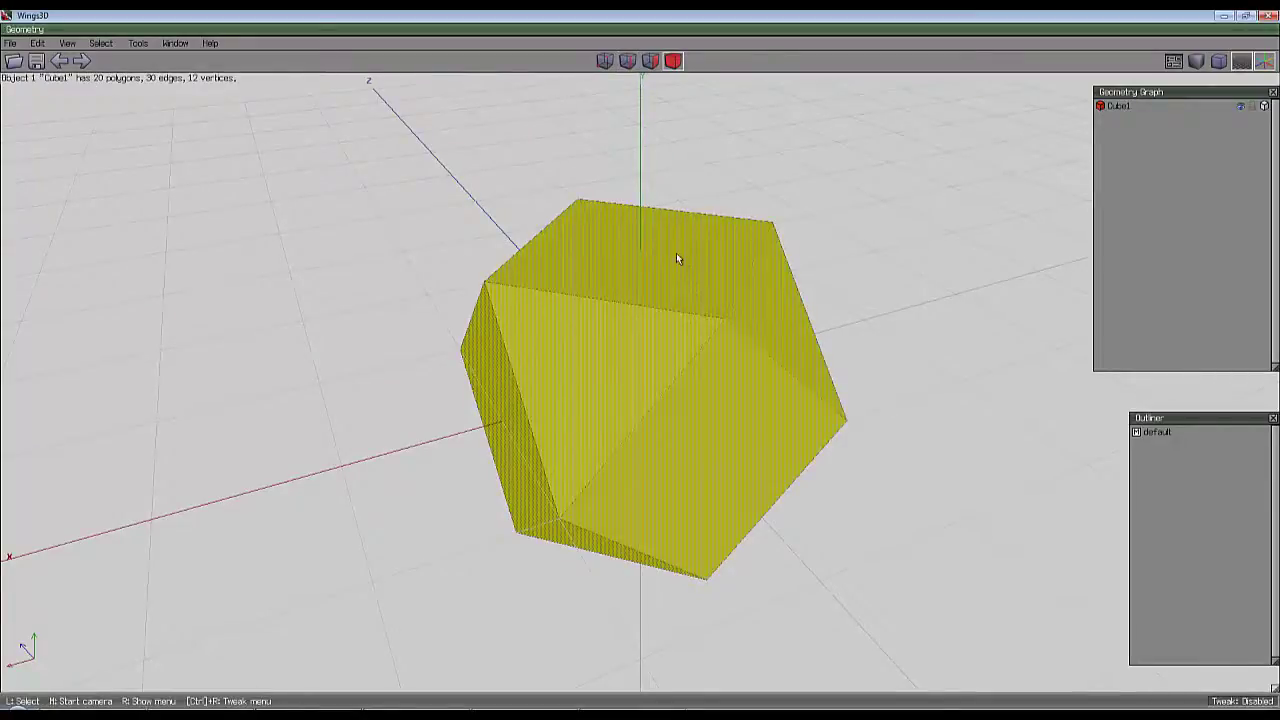
key("s")
middle_click(647, 302)
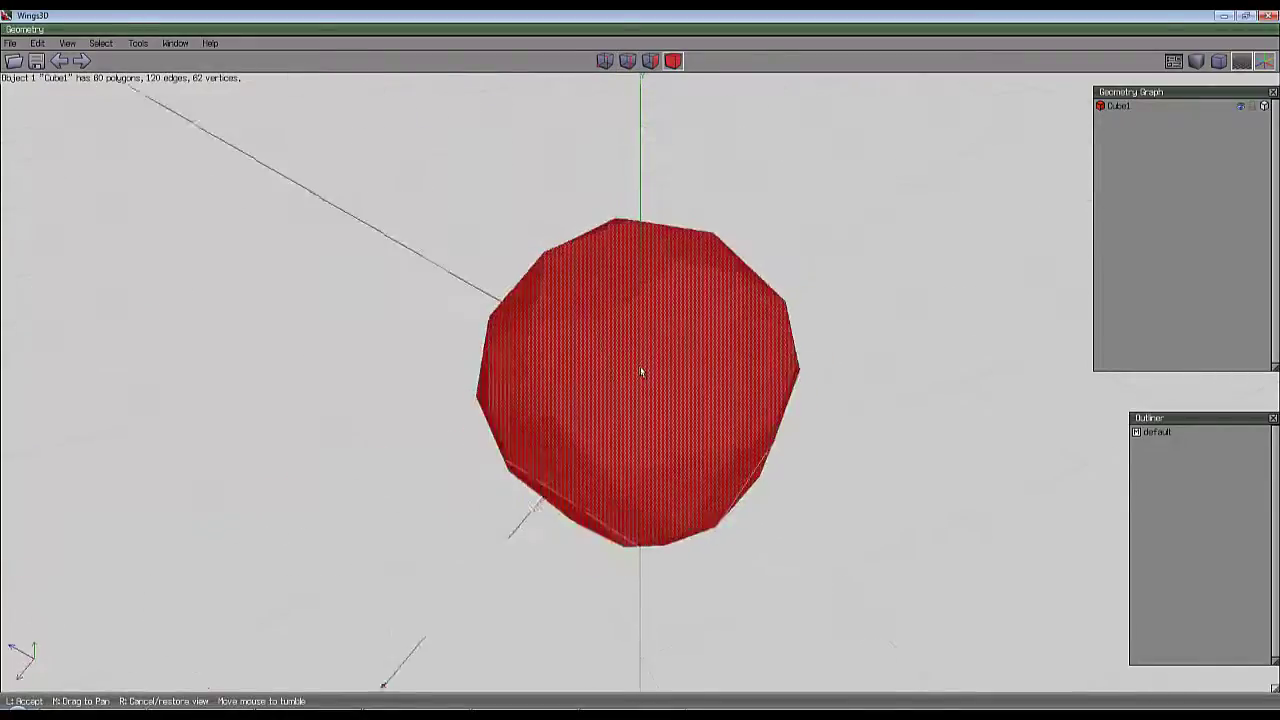
left_click(640, 366)
key("e")
left_click(628, 292)
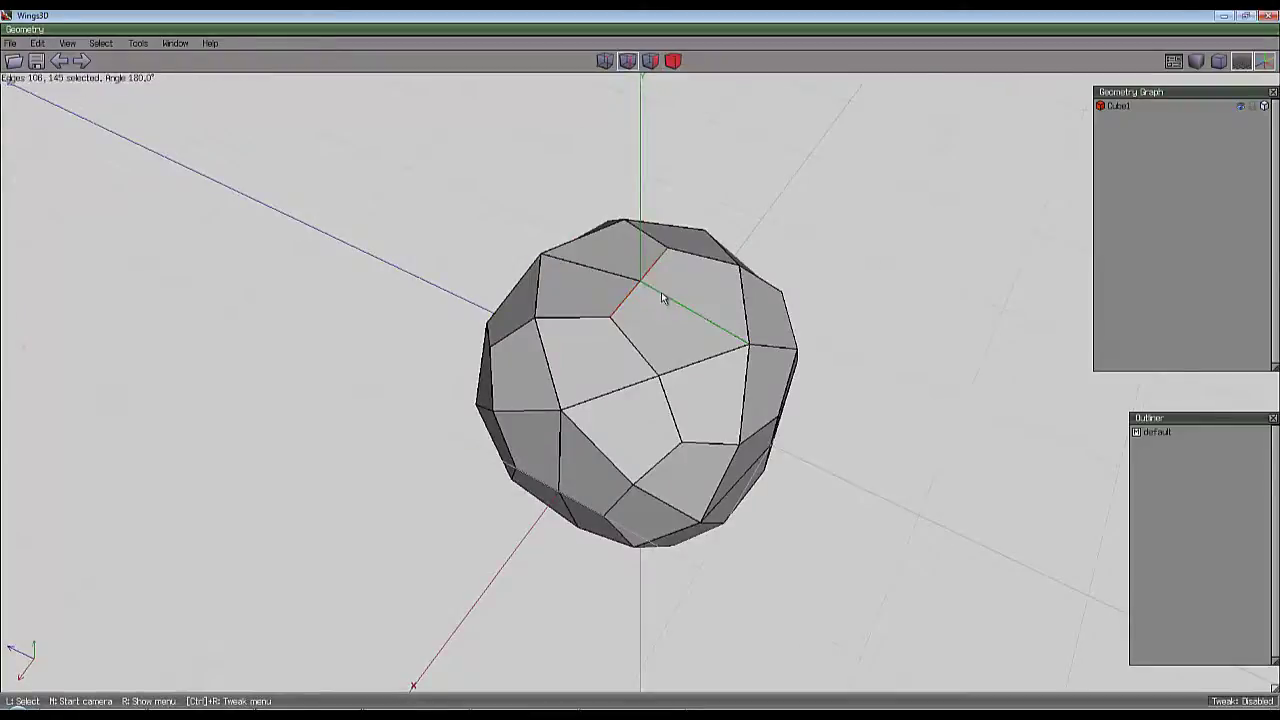
middle_click(661, 297)
left_click(640, 367)
key("space")
Select sample edges along the intended seam and extend the selection to all similar edges on the ball.
left_click(636, 354)
left_click(671, 425)
key("i")
Bevel the selected seam edges by about 0.08 to form a continuous band of faces around the ball.
middle_click(708, 406)
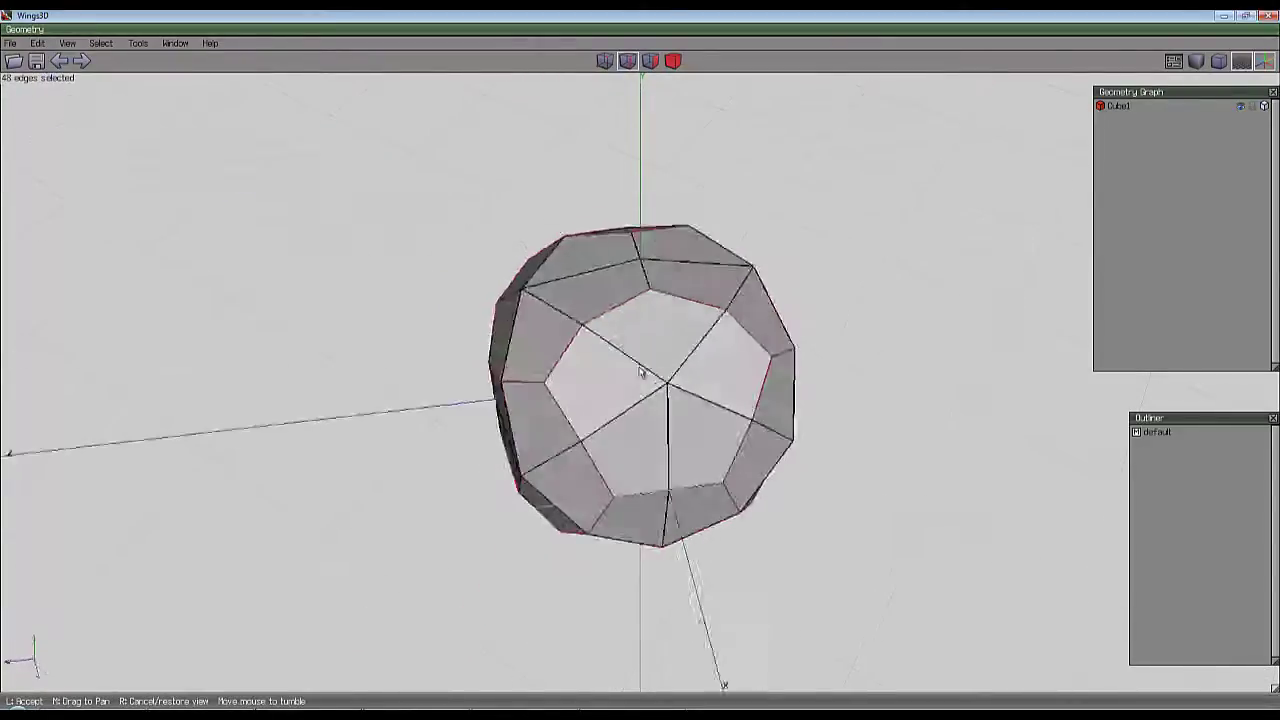
left_click(642, 372)
right_click(726, 219)
left_click(709, 395)
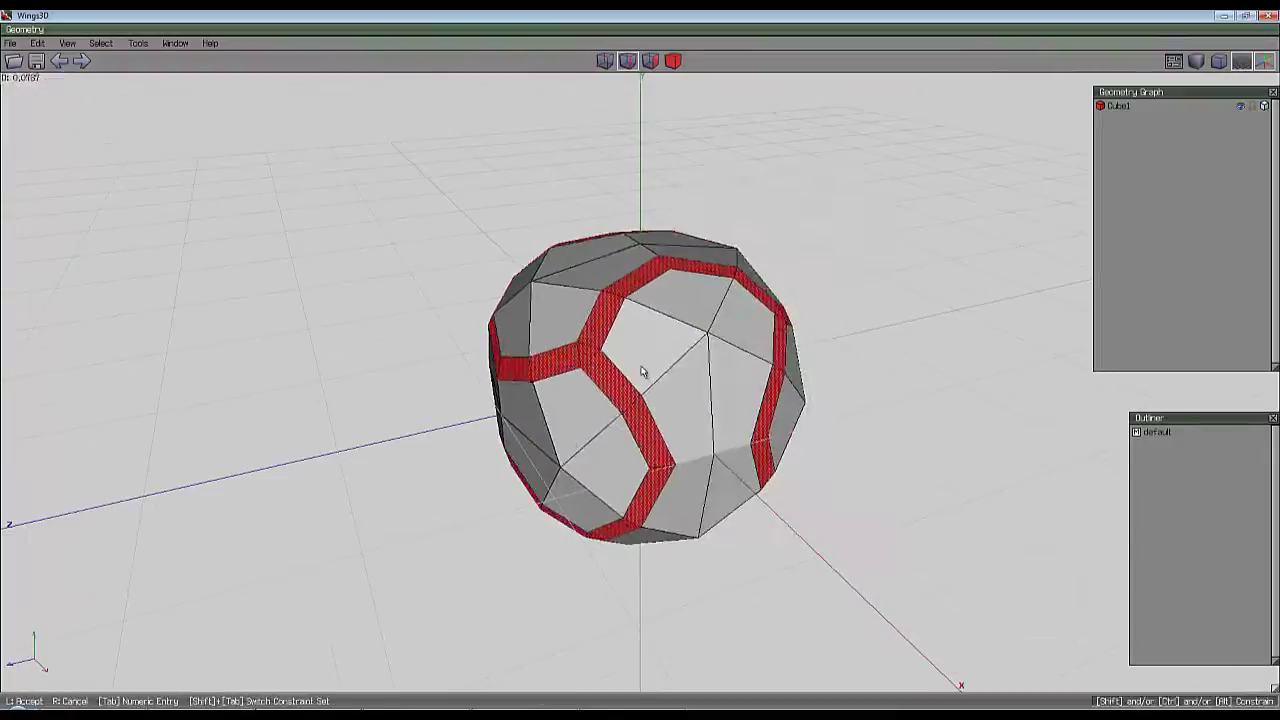
left_click(643, 372)
middle_click(640, 366)
left_click(714, 400)
Invert the seam face selection to the panel faces and smooth those panels once.
left_click(101, 43)
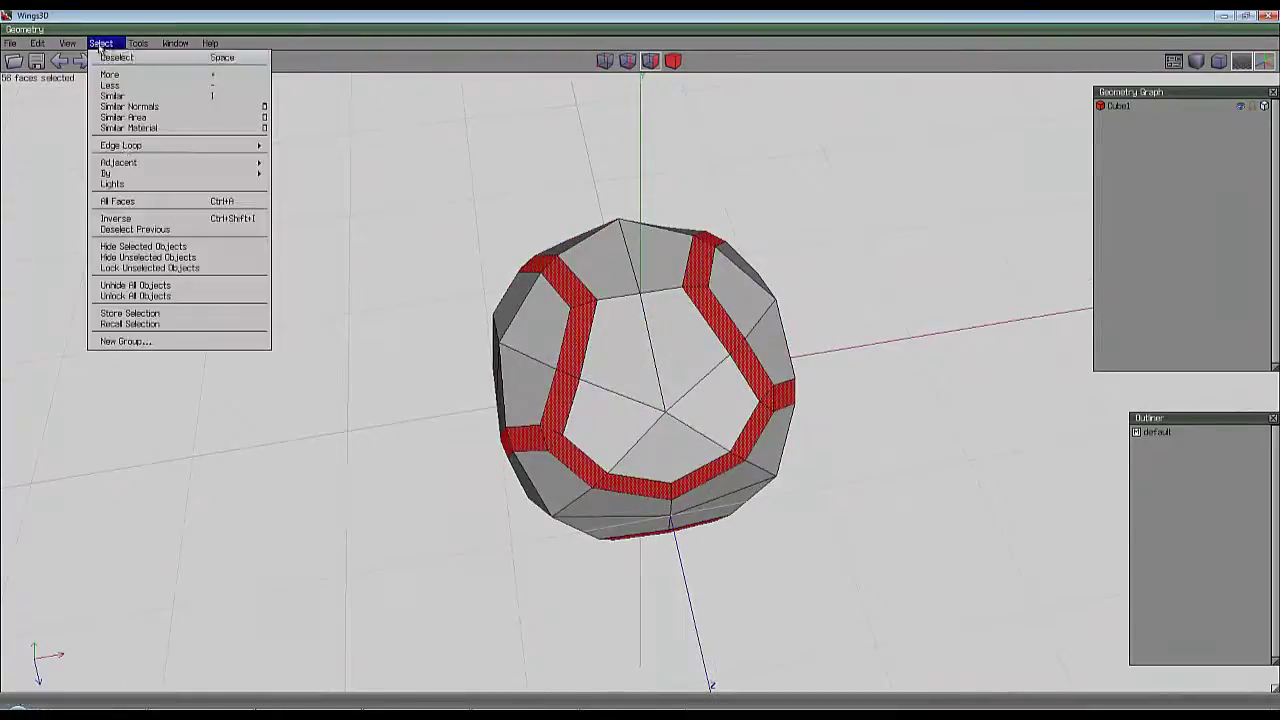
left_click(115, 218)
key("s")
middle_click(414, 266)
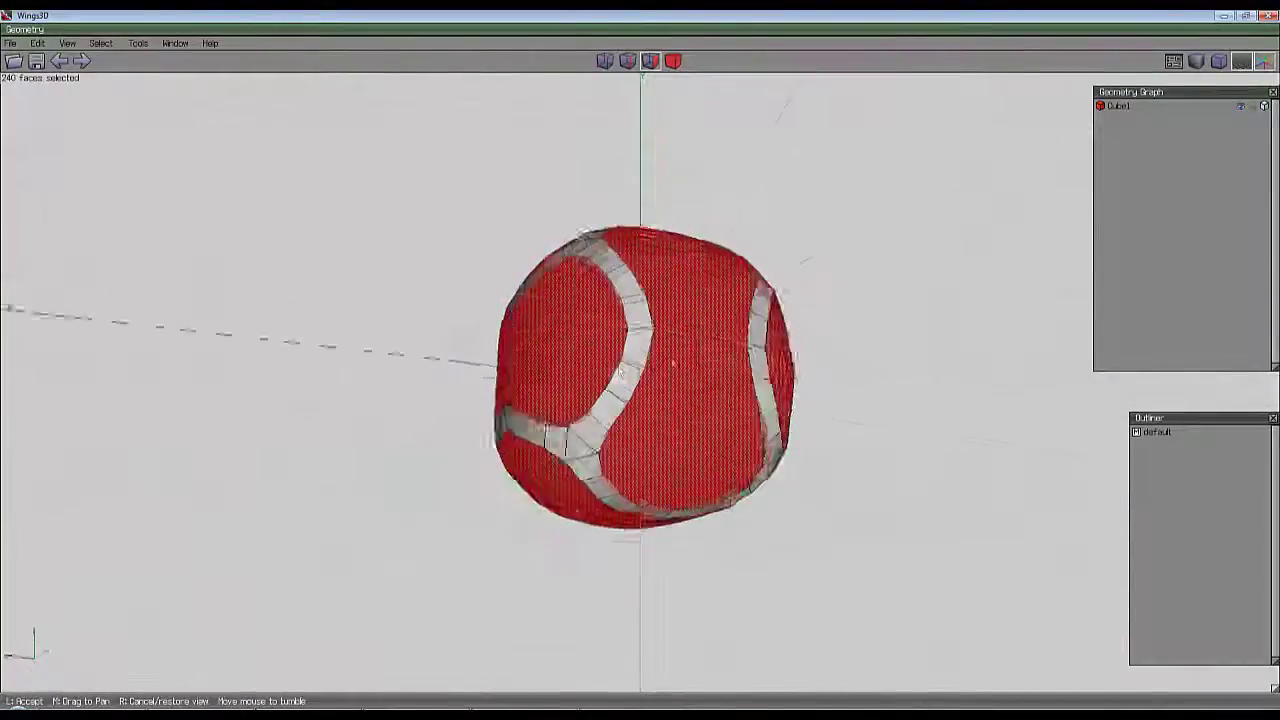
left_click(645, 373)
middle_click(695, 432)
left_click(695, 432)
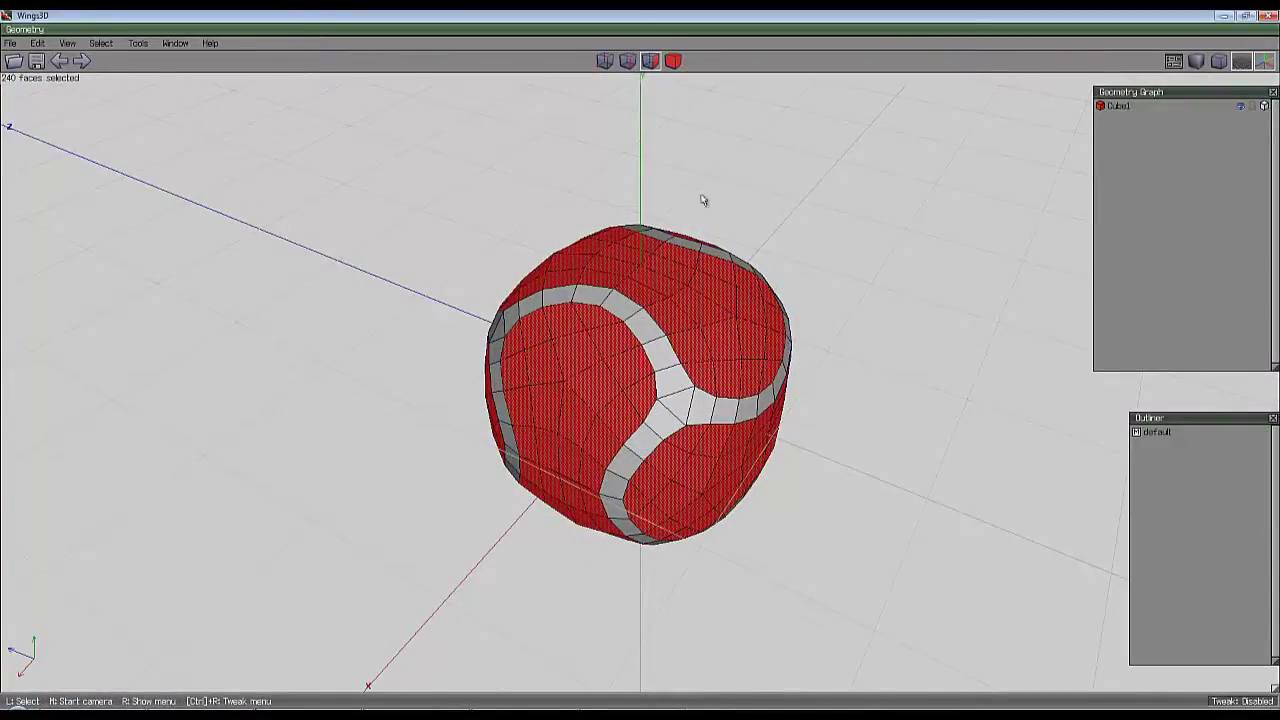
Move the whole ball along the Z axis in the negative direction, well clear of the origin.
left_click(673, 61)
right_click(772, 210)
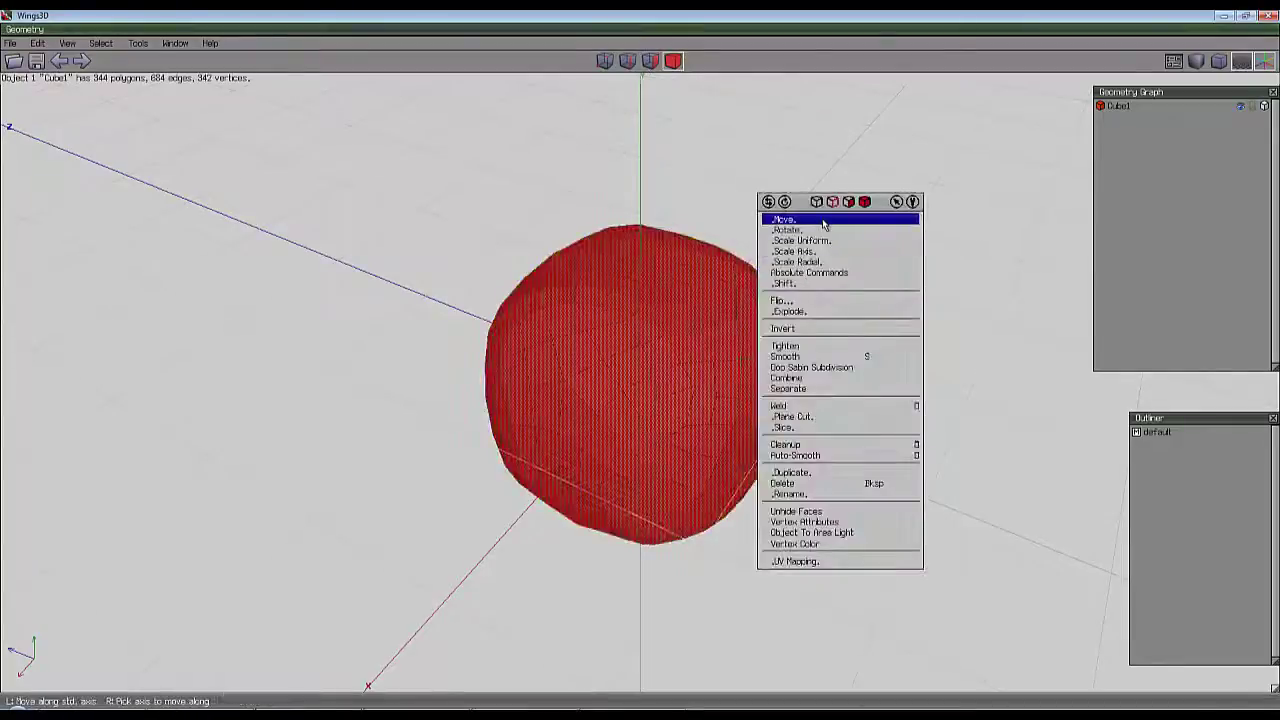
left_click(826, 219)
left_click(830, 266)
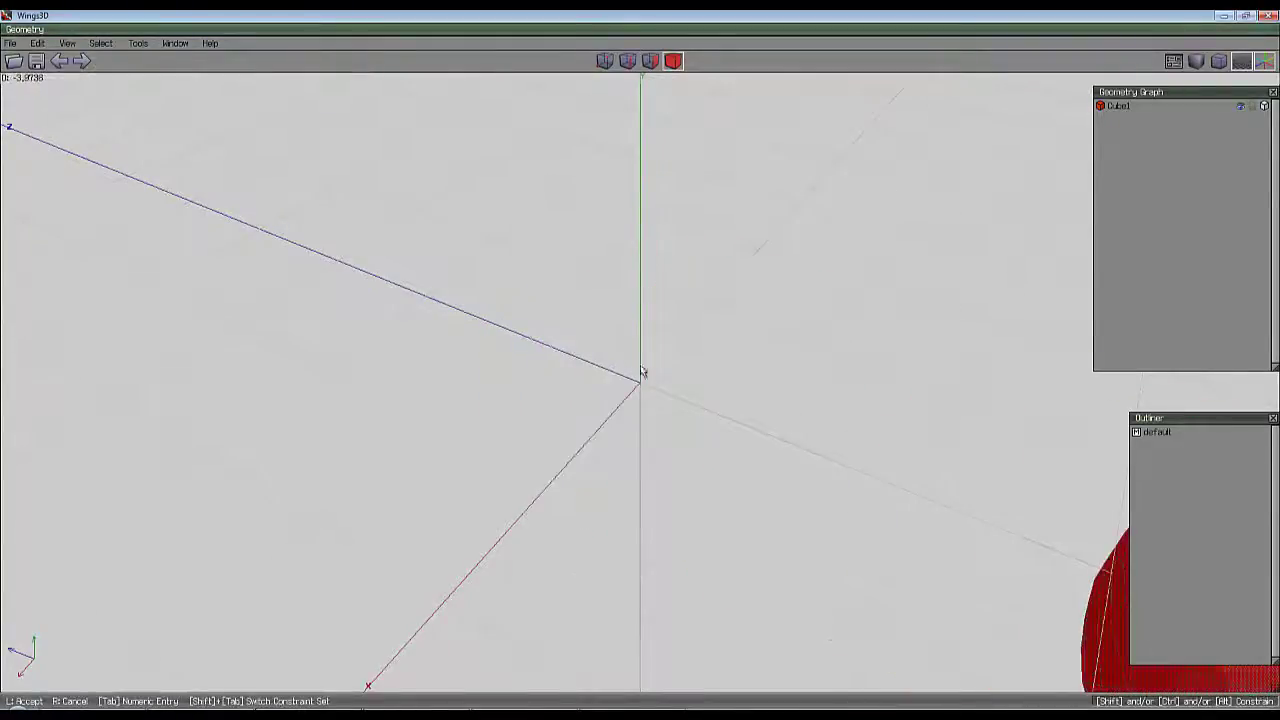
left_click(641, 370)
scroll(809, 298, "down", 5)
middle_click(809, 298)
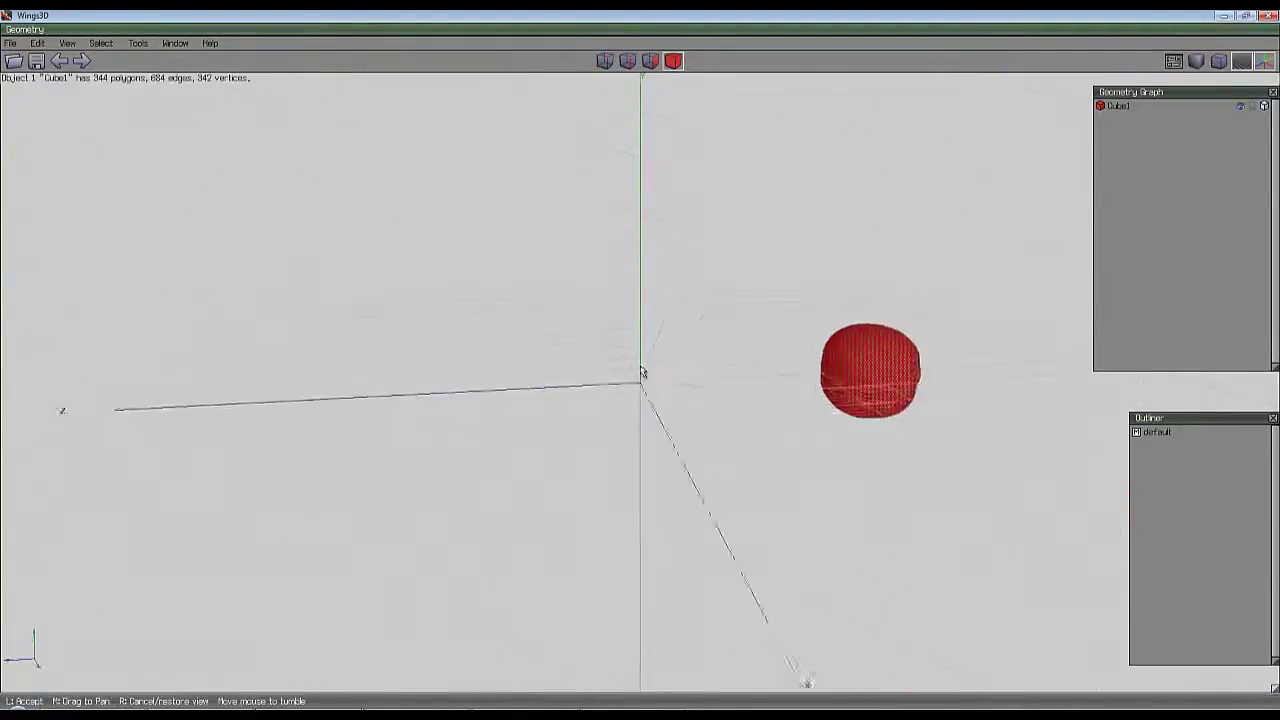
left_click(648, 366)
Select sample seam edges, extend to all similar edges, and convert the selection to the seam band's faces.
key("space")
scroll(905, 416, "up", 5)
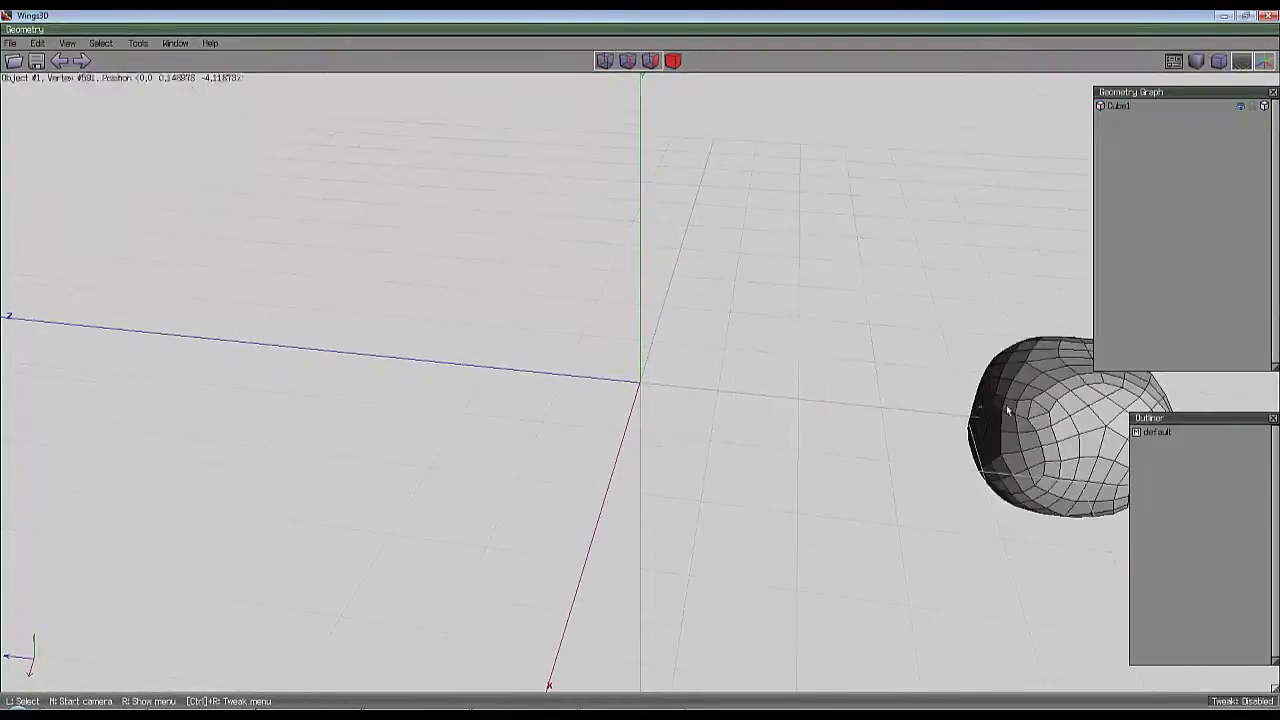
left_click(1039, 404)
left_click(1031, 410)
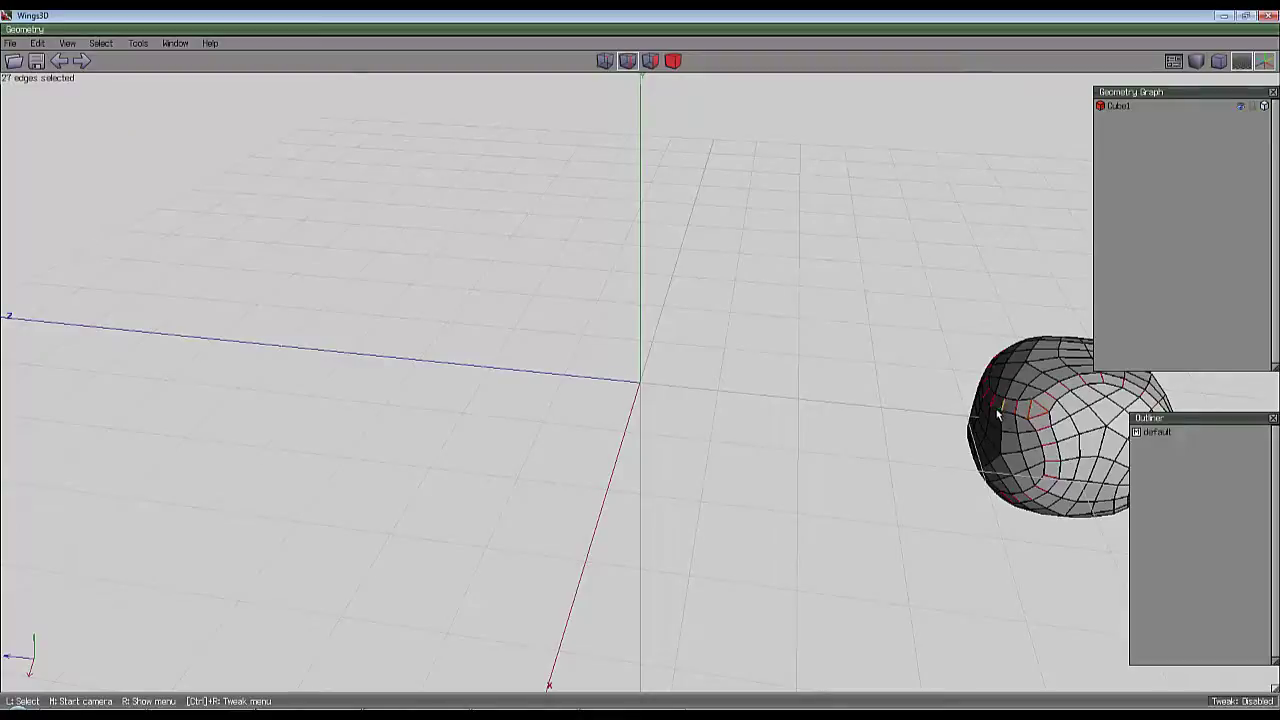
key("i")
scroll(962, 383, "down", 5)
scroll(974, 351, "up", 4)
scroll(974, 351, "down", 2)
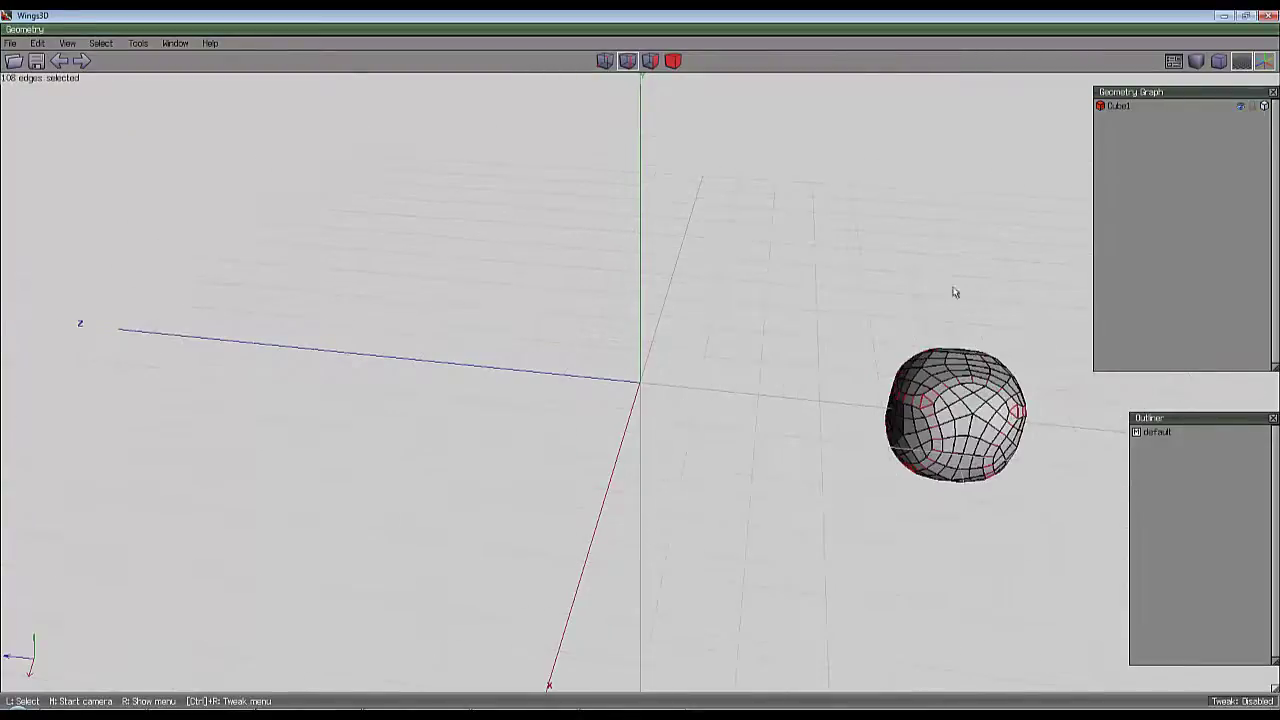
key("f")
Assign a new material named Dark to the selected seam band faces, with its diffuse colour lowered to a dark grey.
right_click(829, 237)
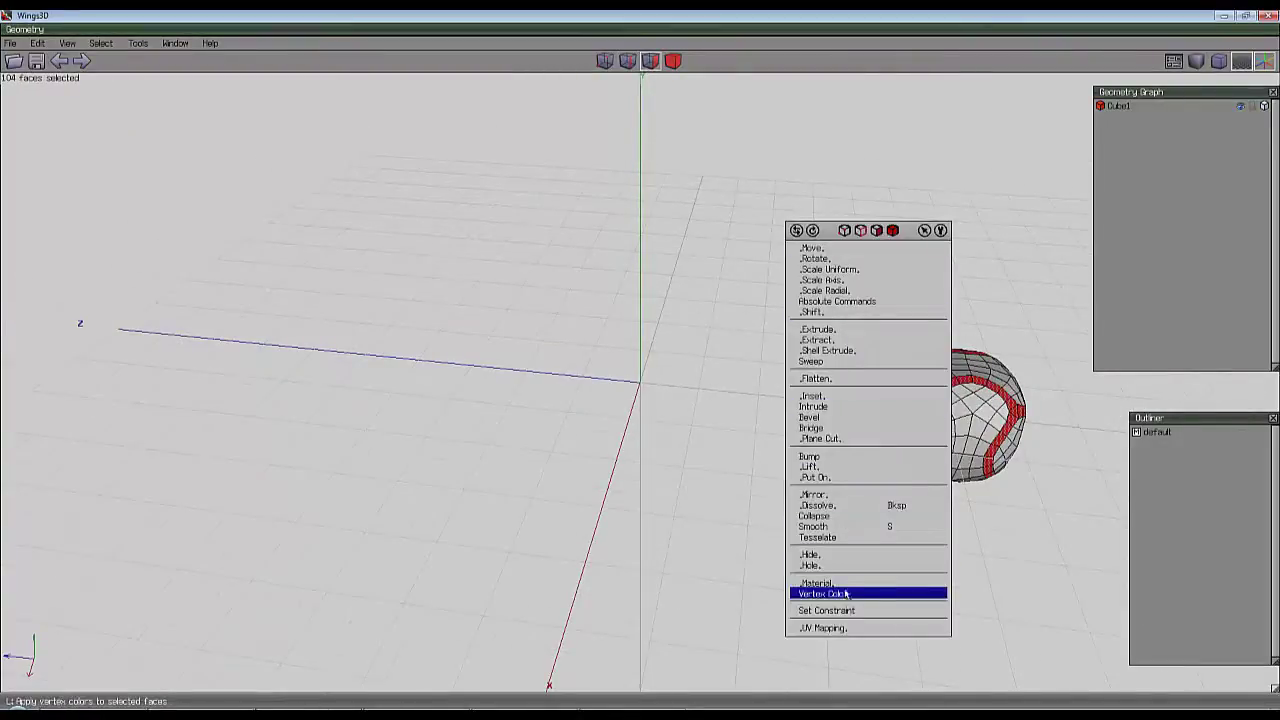
left_click(846, 584)
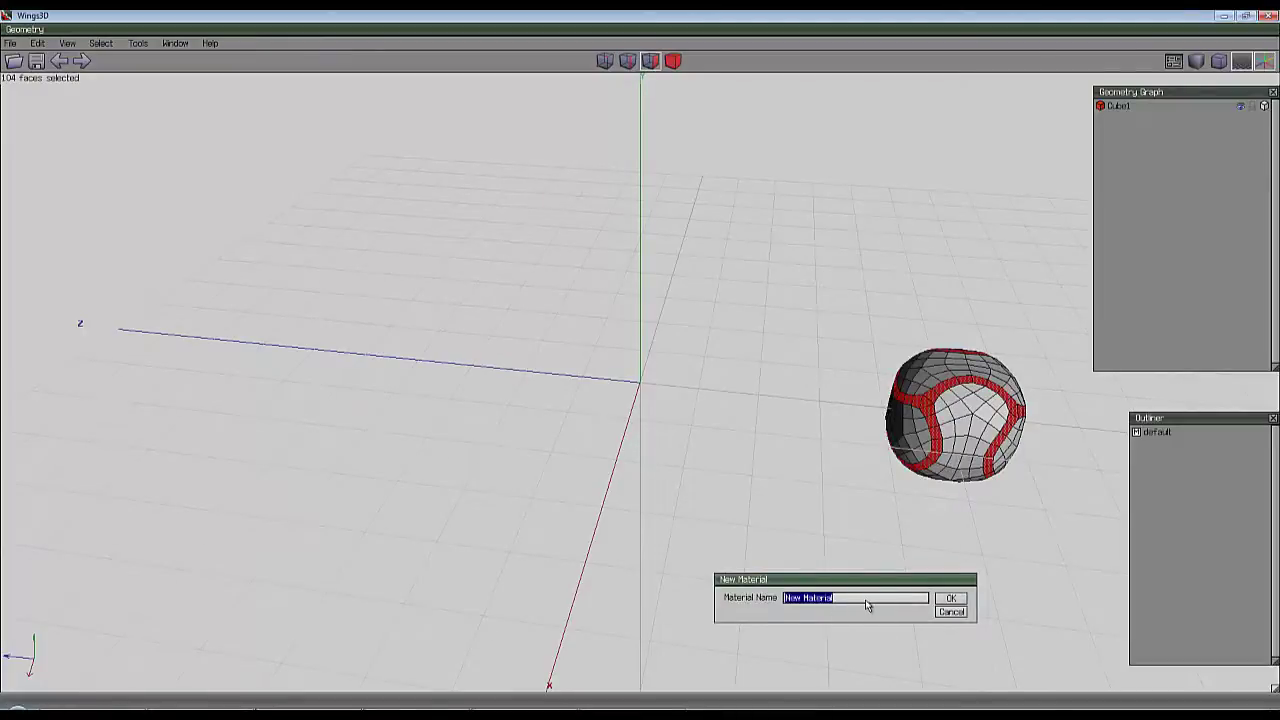
key("Return")
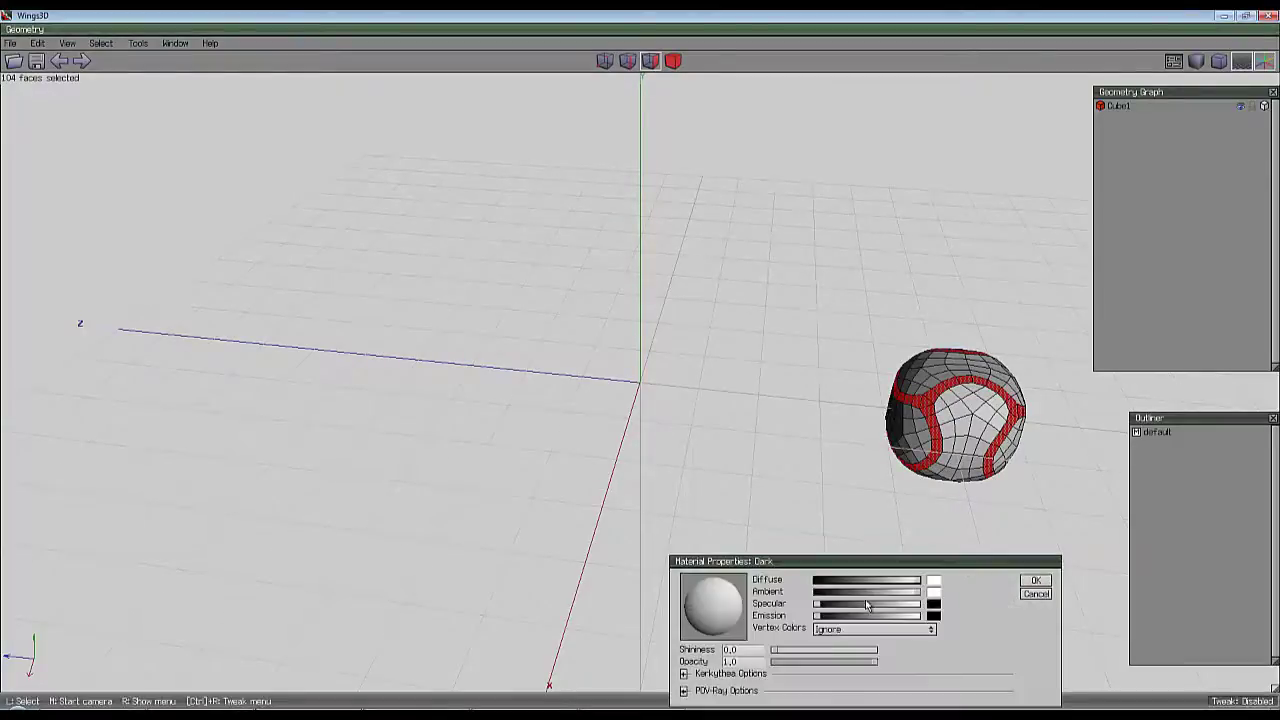
left_click_drag(914, 580, 841, 580)
left_click(1036, 580)
left_click(891, 500)
Create a dodecahedron with default settings at the origin, beside the first ball.
middle_click(891, 500)
left_click(643, 373)
right_click(588, 265)
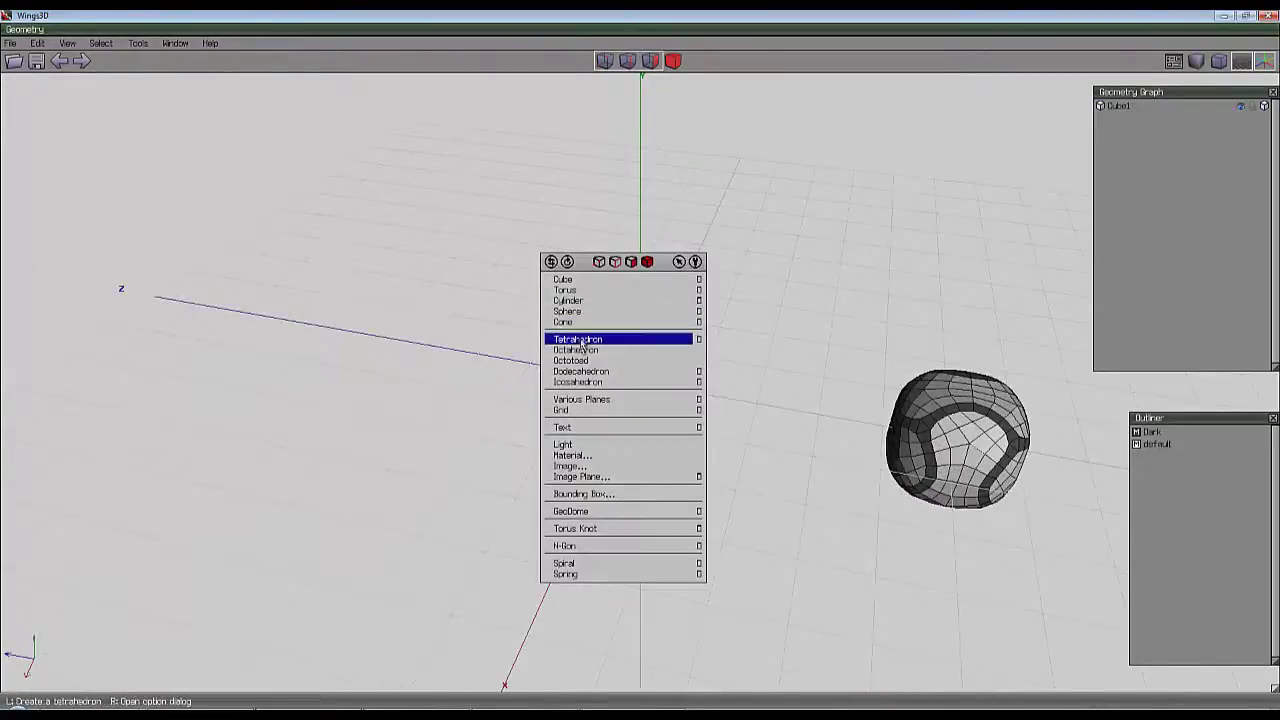
left_click(582, 372)
middle_click(643, 373)
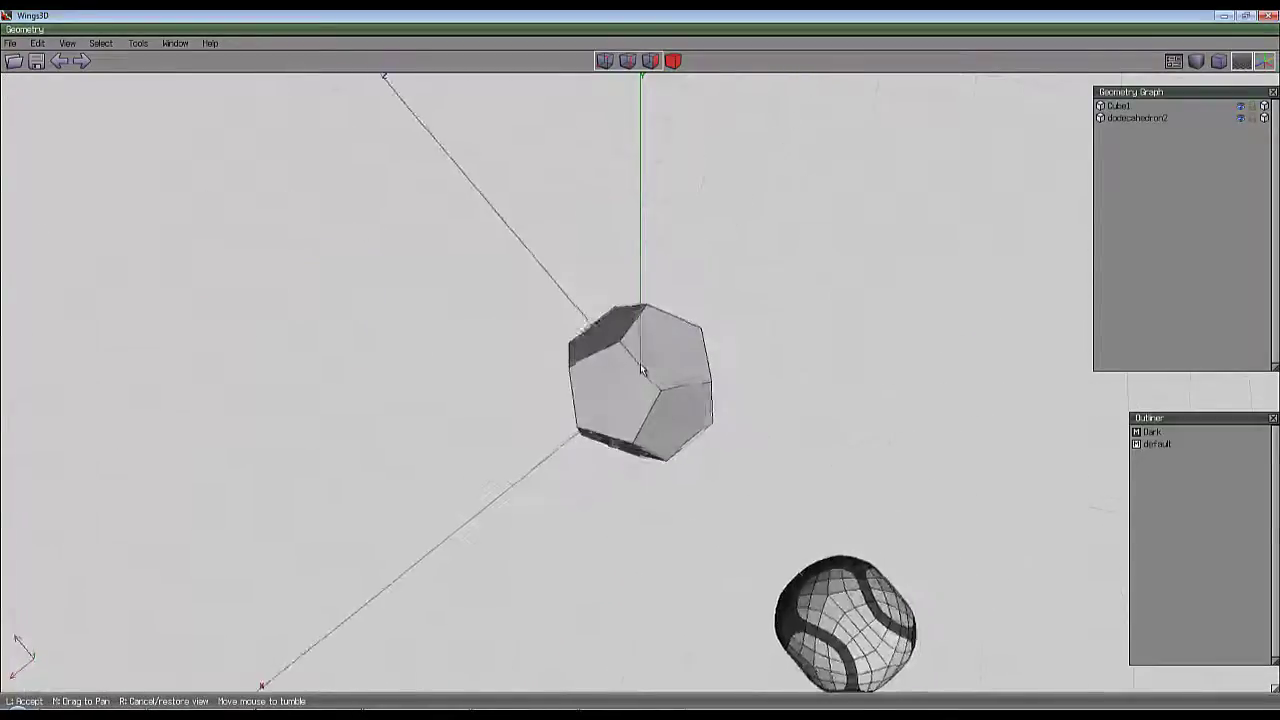
left_click(643, 373)
Select the adjacent face pairs on the dodecahedron's upper and lower sides and inset each pair slightly as a region.
left_click(636, 393)
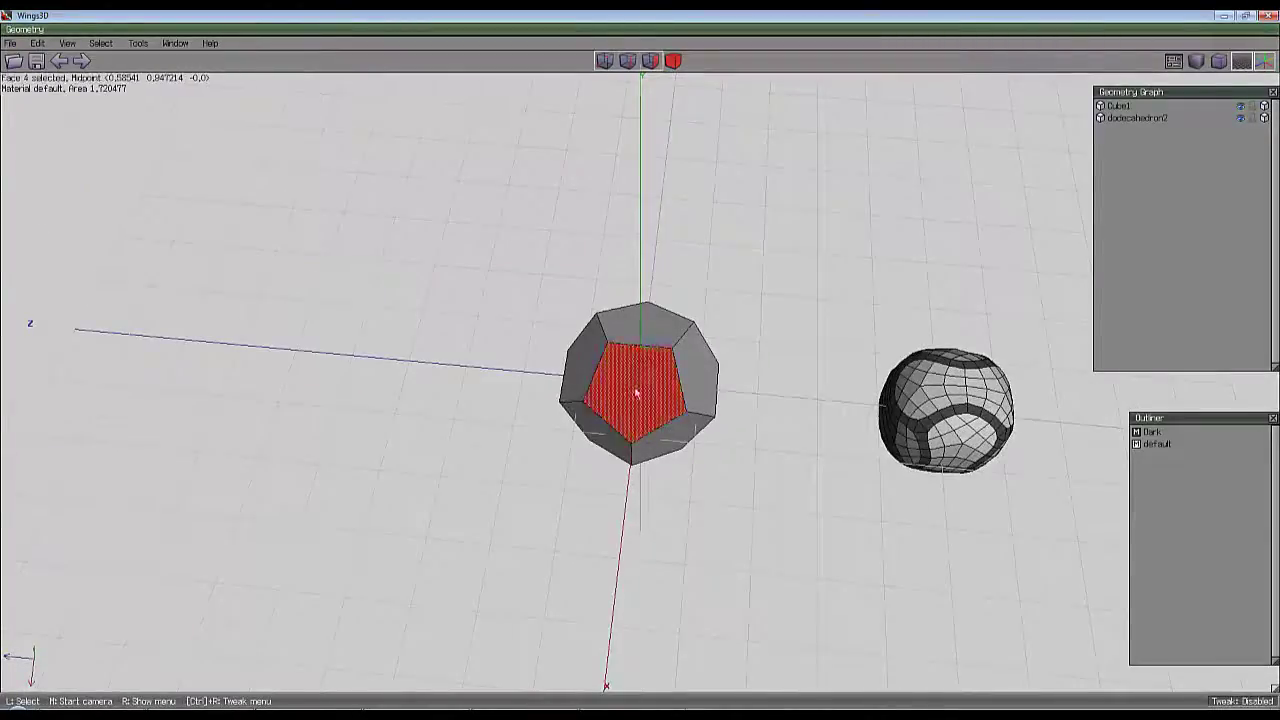
left_click(628, 325)
middle_click(628, 325)
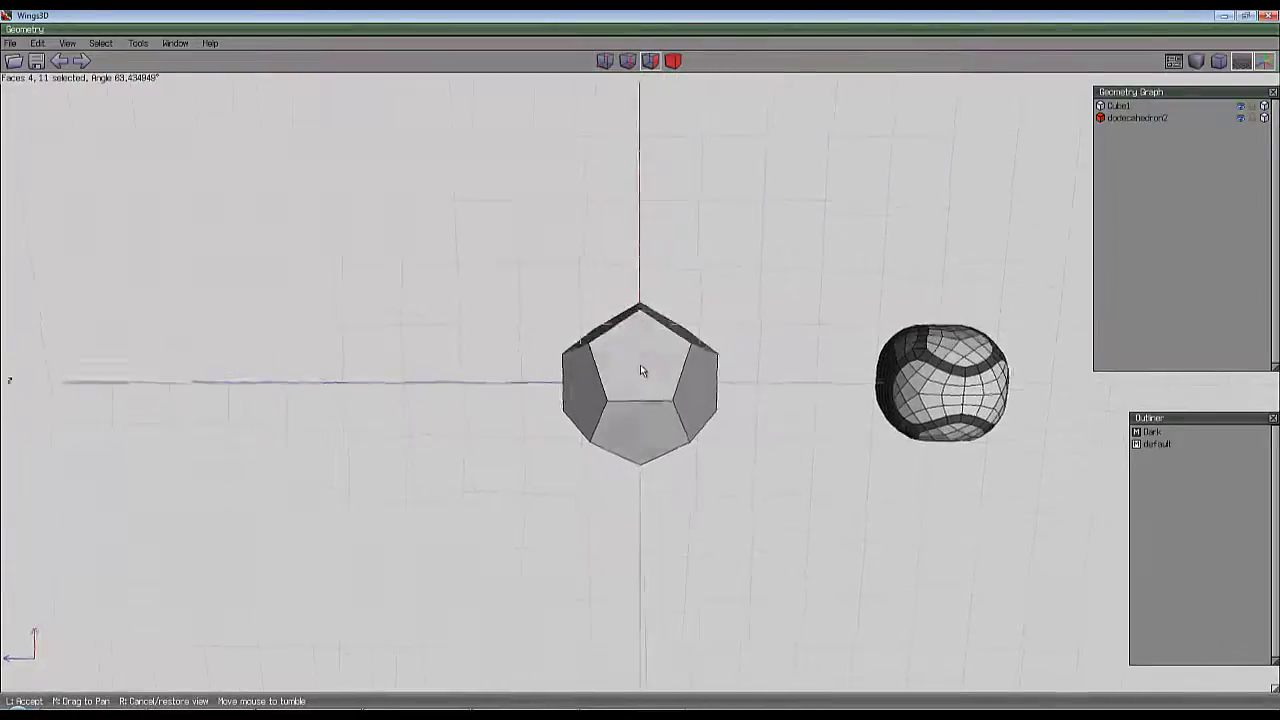
left_click(643, 375)
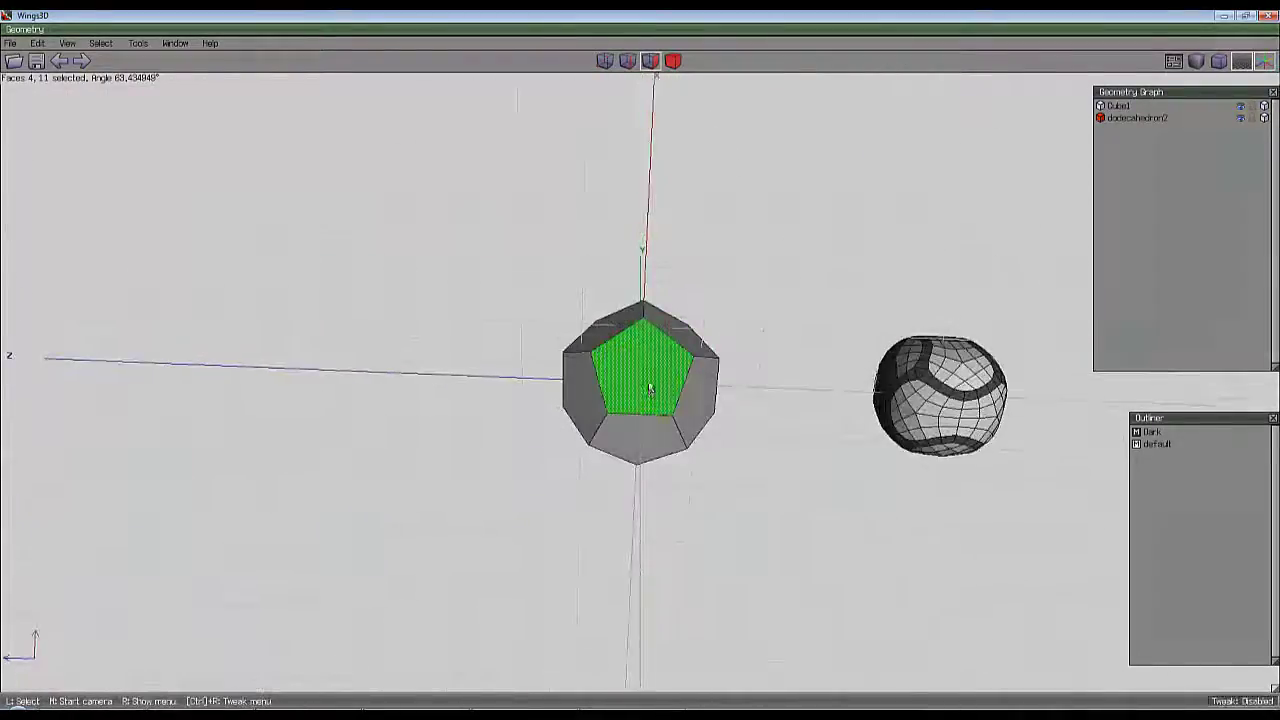
left_click(643, 375)
middle_click(643, 375)
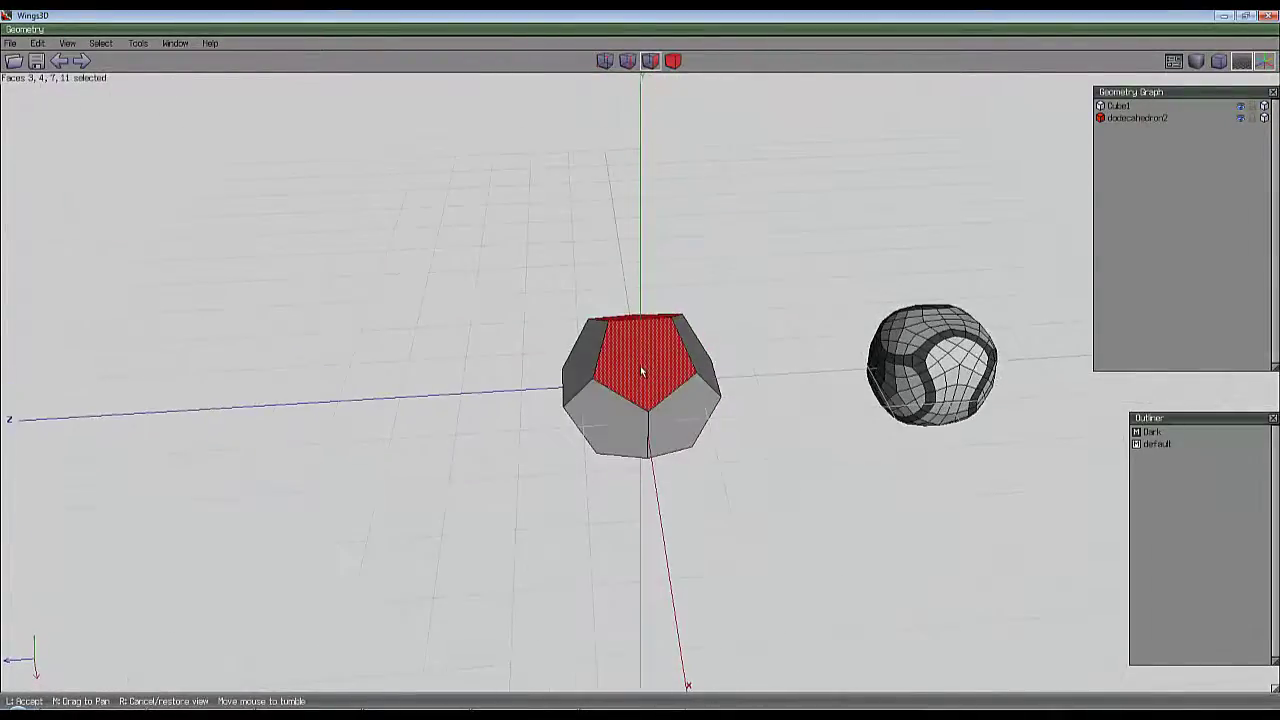
left_click(640, 365)
right_click(597, 223)
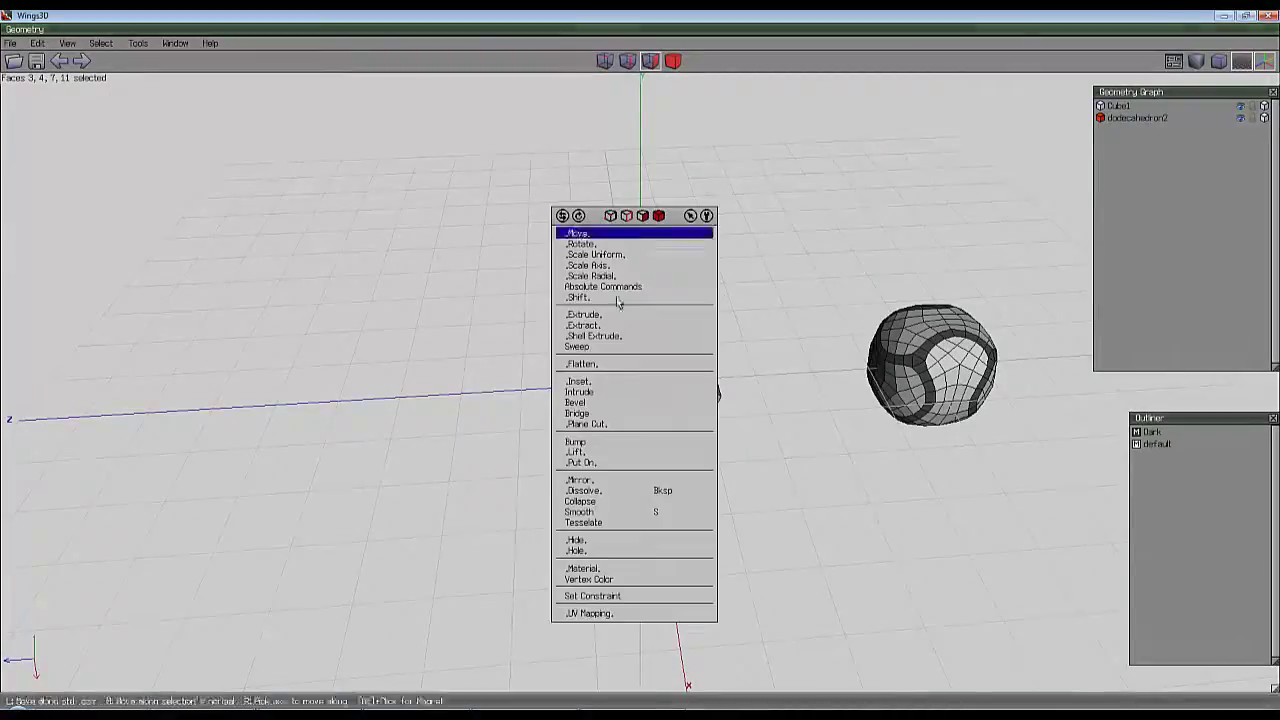
left_click(612, 381)
left_click(652, 370)
middle_click(645, 368)
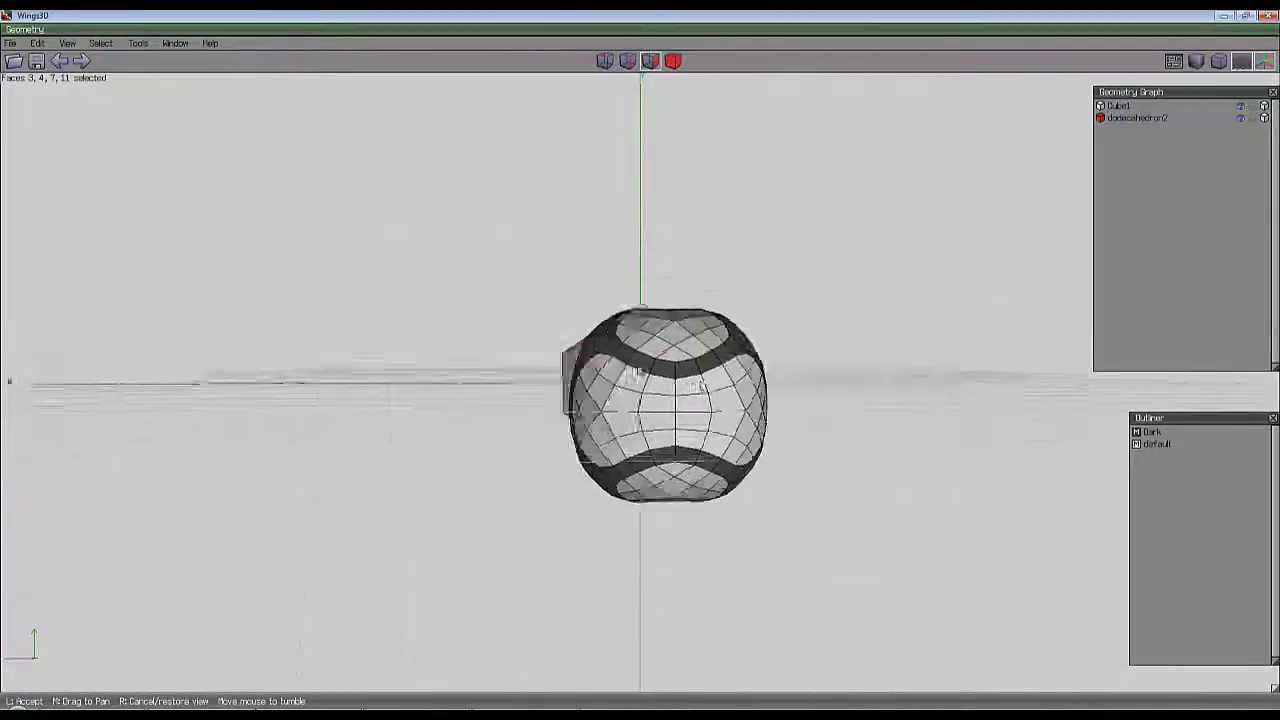
left_click(641, 370)
Rotate the whole dodecahedron about the Y axis and clear the selection.
left_click(674, 61)
right_click(663, 195)
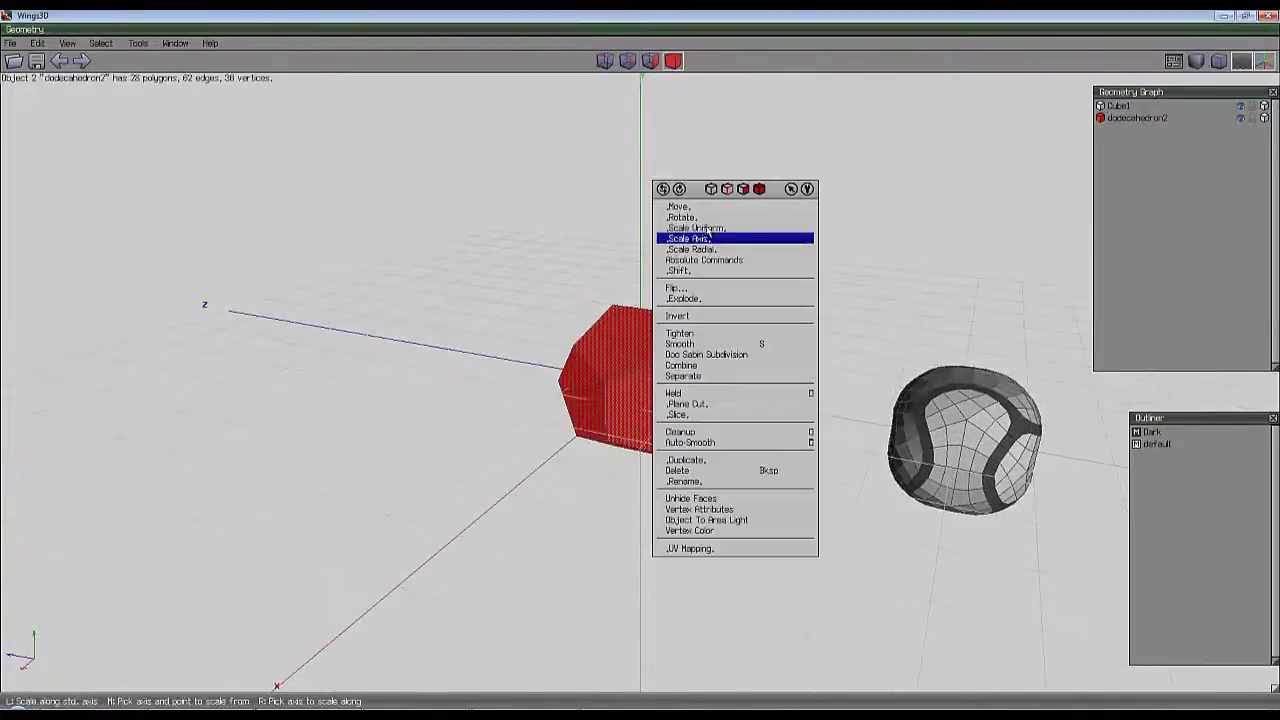
left_click(706, 218)
left_click(706, 259)
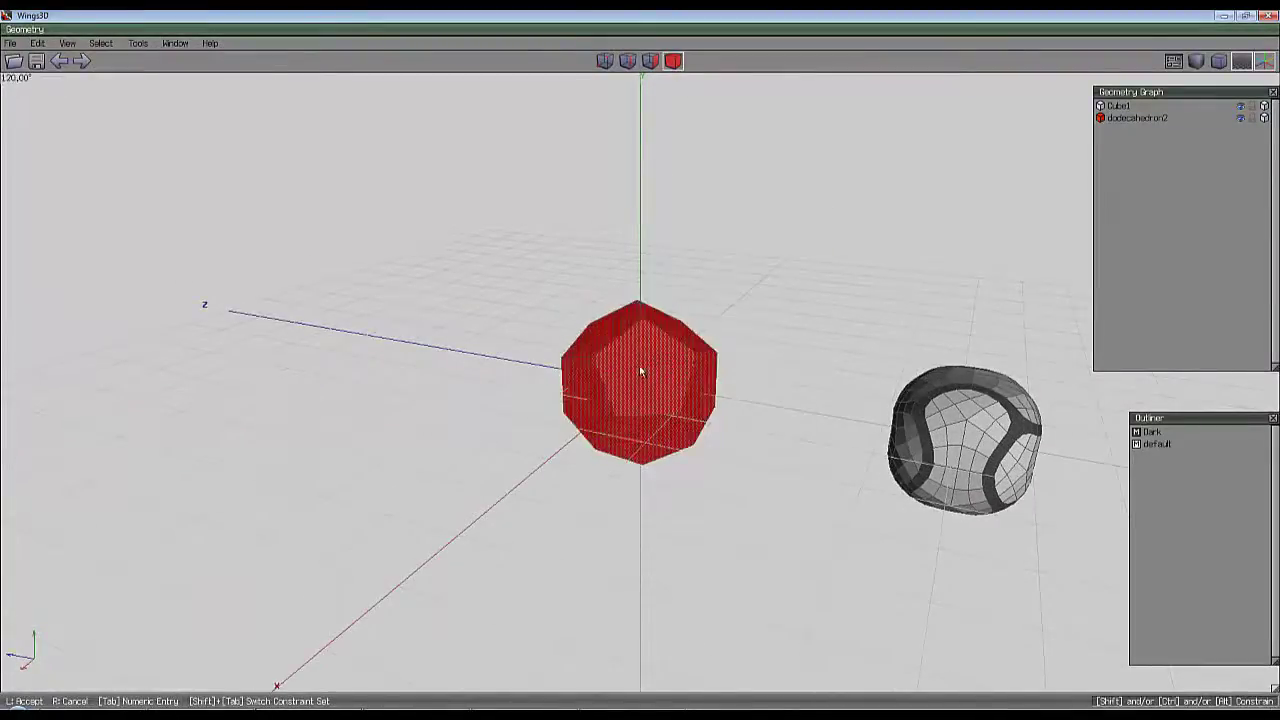
left_click(705, 263)
middle_click(705, 263)
left_click(641, 369)
key("space")
Select the adjacent face pairs facing both ways along the X axis and inset each pair by about 0.1 as a region.
middle_click(702, 289)
left_click(642, 371)
left_click(658, 420)
left_click(656, 366)
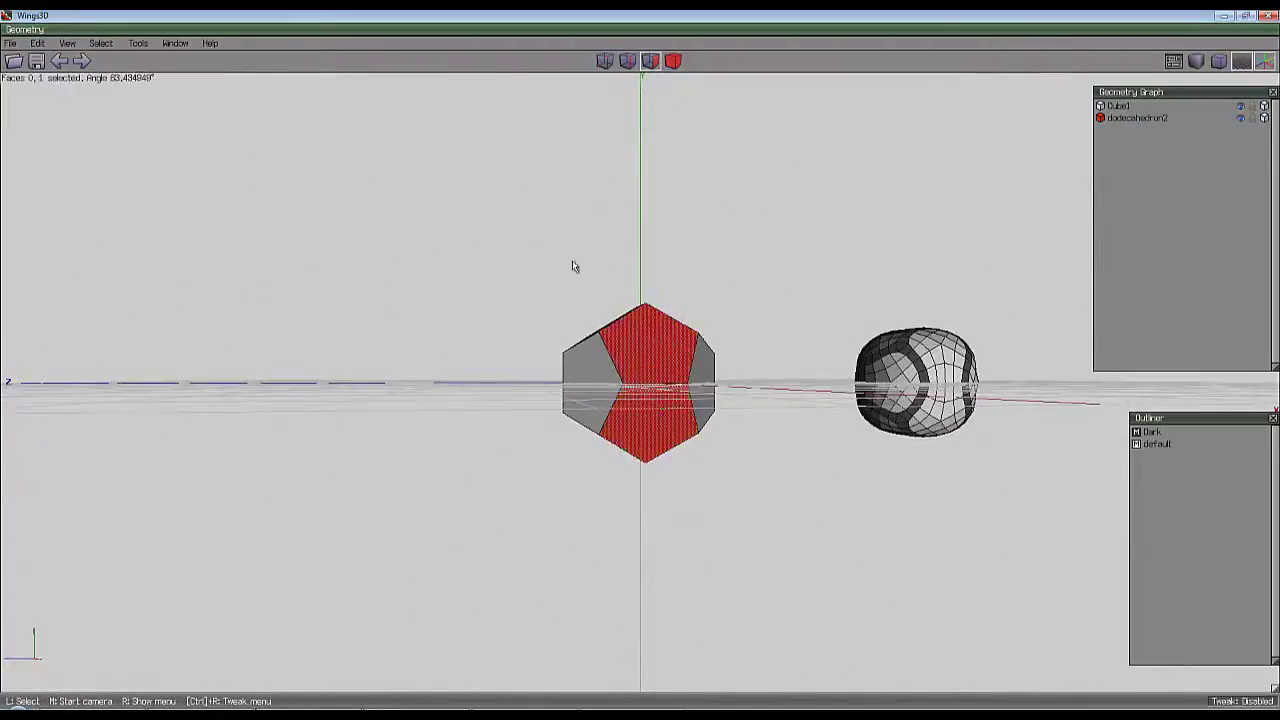
middle_click(638, 364)
left_click(638, 364)
left_click(672, 377)
right_click(748, 227)
left_click(760, 389)
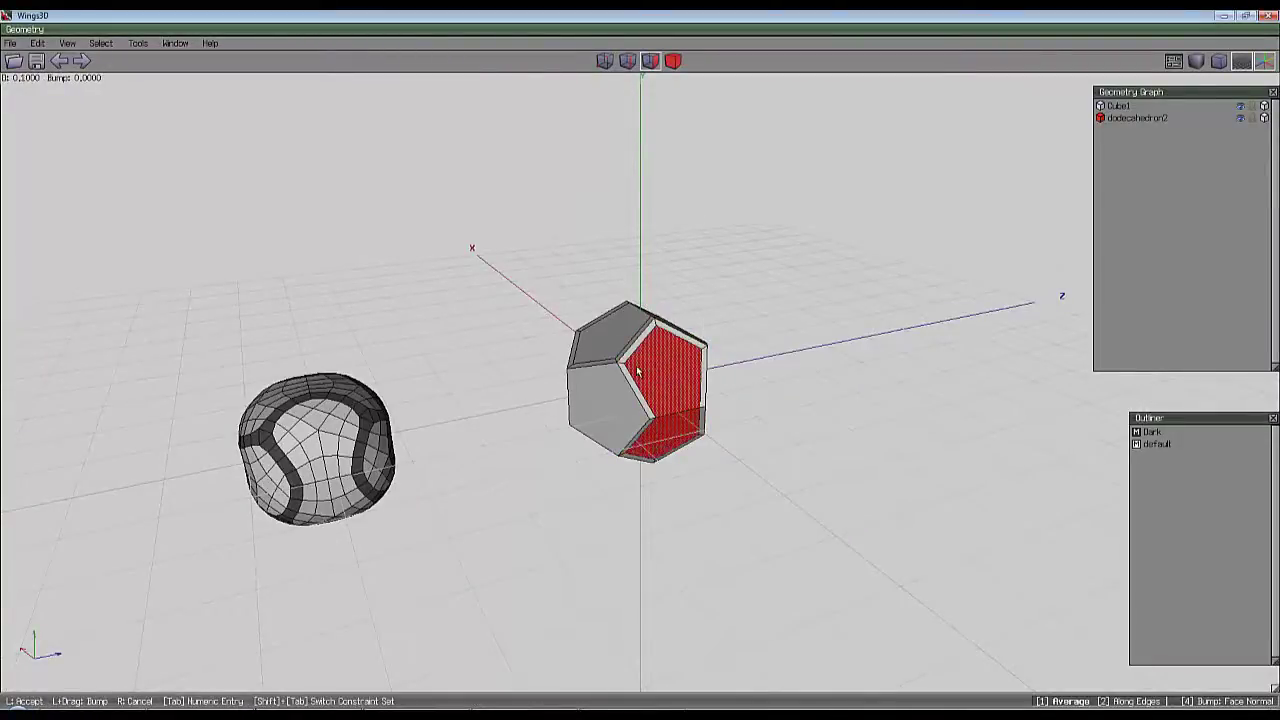
left_click(638, 371)
Select the remaining two adjacent face pairs along the Z axis and inset each pair slightly as a region.
middle_click(780, 362)
left_click(643, 371)
key("space")
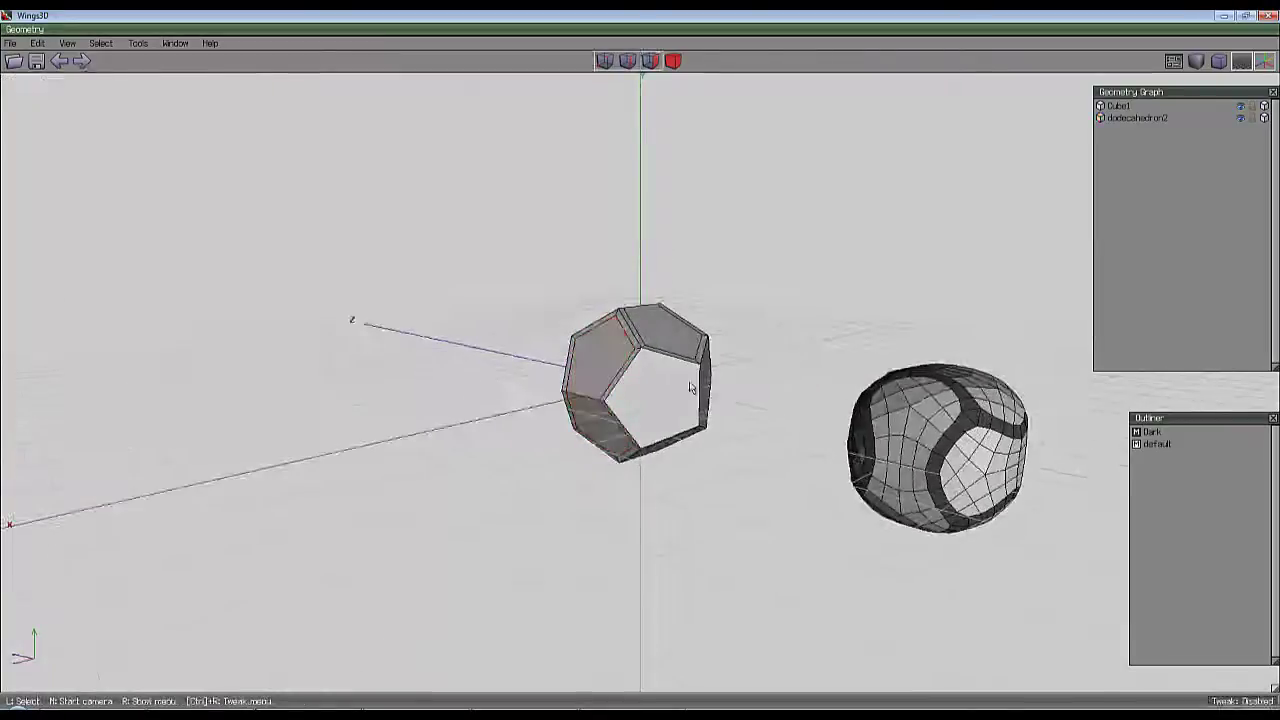
left_click(688, 389)
left_click(705, 388)
middle_click(723, 383)
left_click(643, 373)
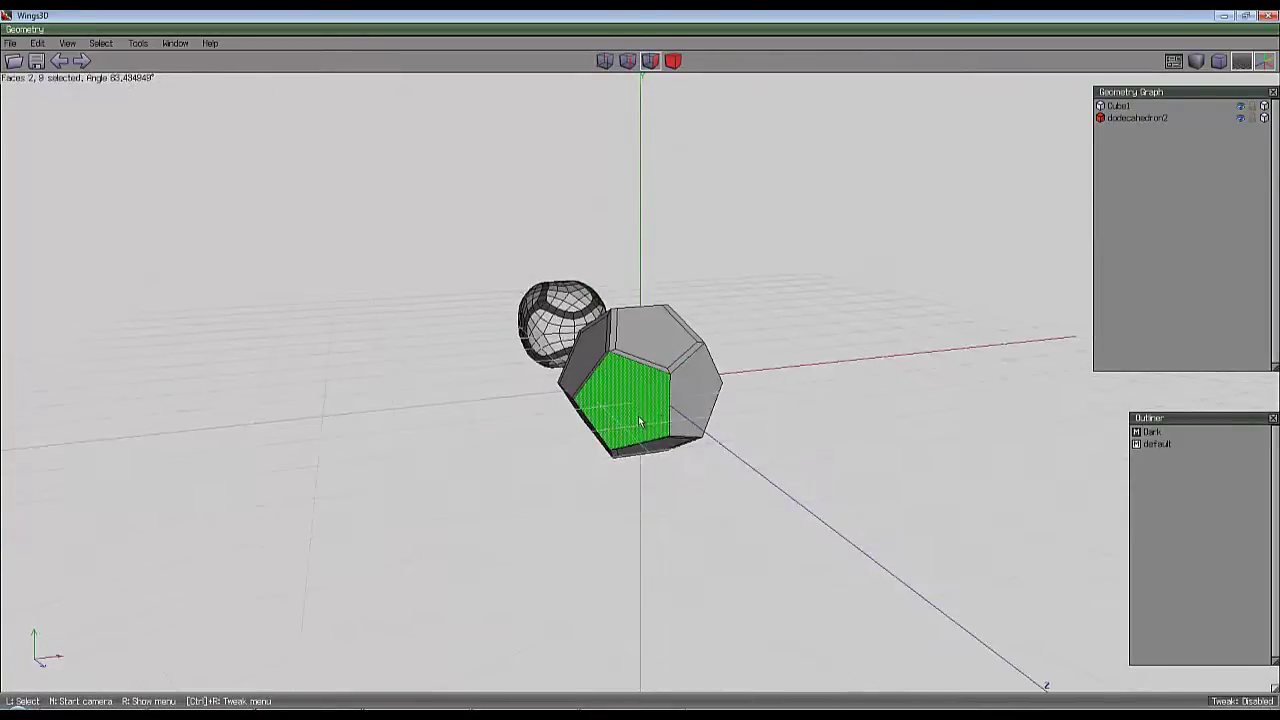
left_click_drag(641, 422, 723, 400)
right_click(812, 264)
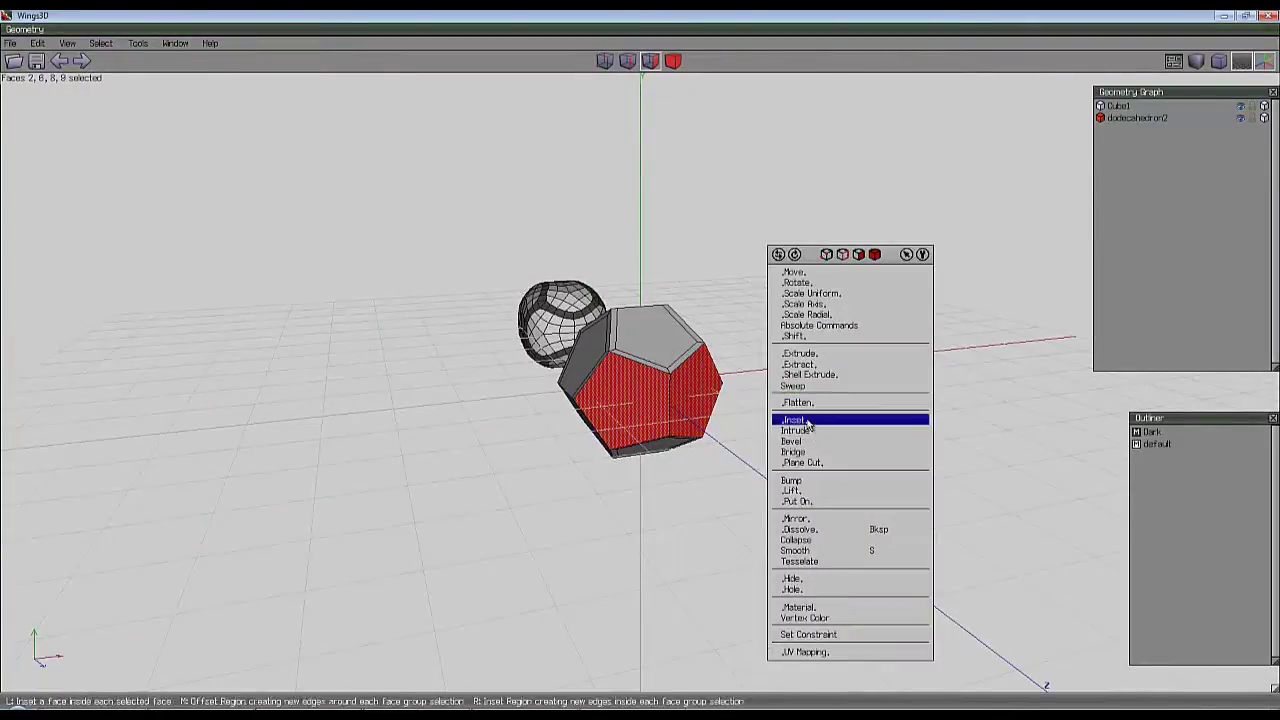
left_click(808, 424)
left_click(643, 371)
Select all twelve similar inset pentagon faces of the dodecahedron and inset the face pairs a second time as regions.
middle_click(643, 371)
left_click(643, 371)
left_click(624, 340)
key("i")
scroll(631, 346, "up", 4)
right_click(645, 216)
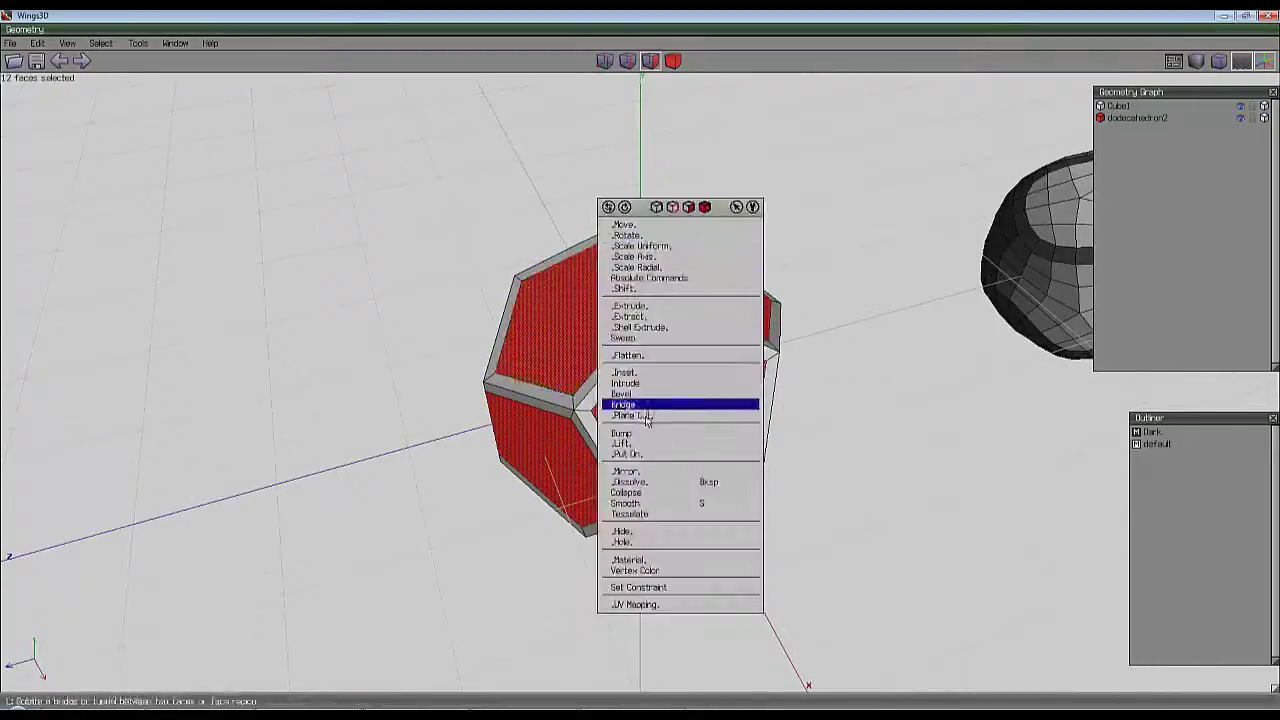
left_click(643, 372)
left_click(644, 370)
scroll(644, 370, "down", 4)
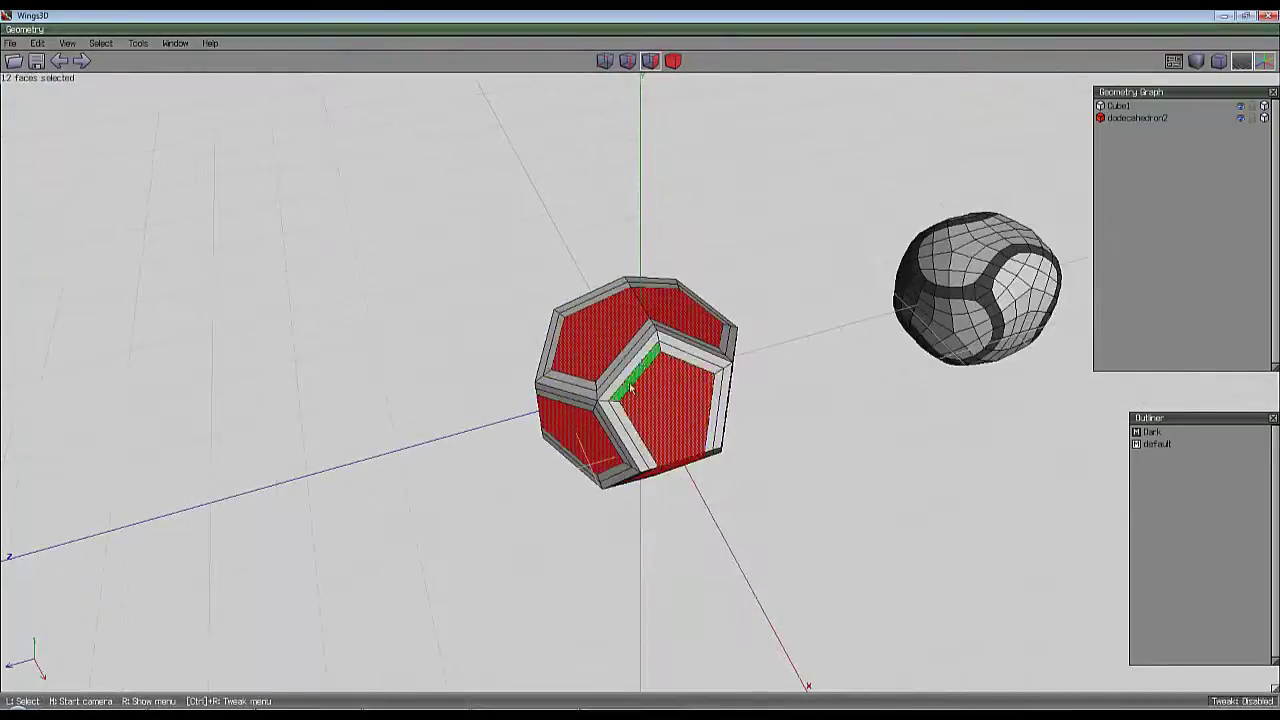
Smooth the whole dodecahedron object twice.
left_click(675, 63)
key("s")
key("s")
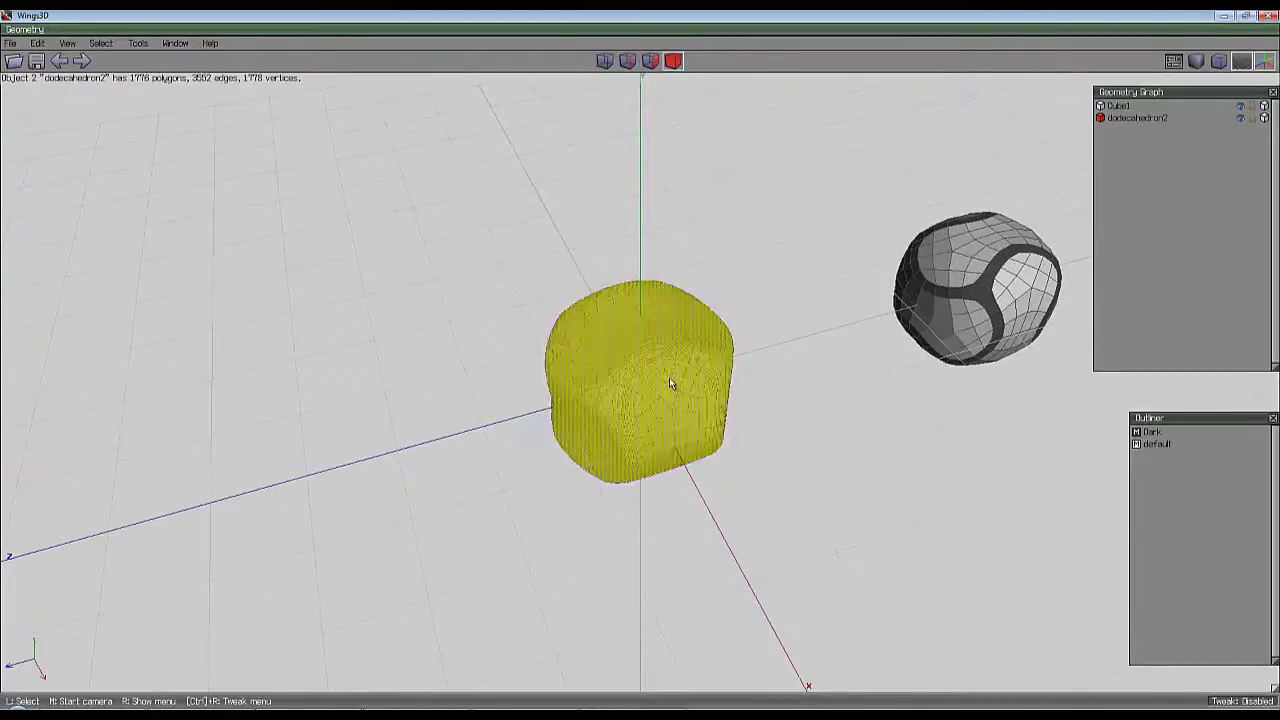
Convert the dodecahedron selection to all its vertices and inflate them by 100 percent into a sphere.
left_click(607, 315)
key("v")
right_click(615, 166)
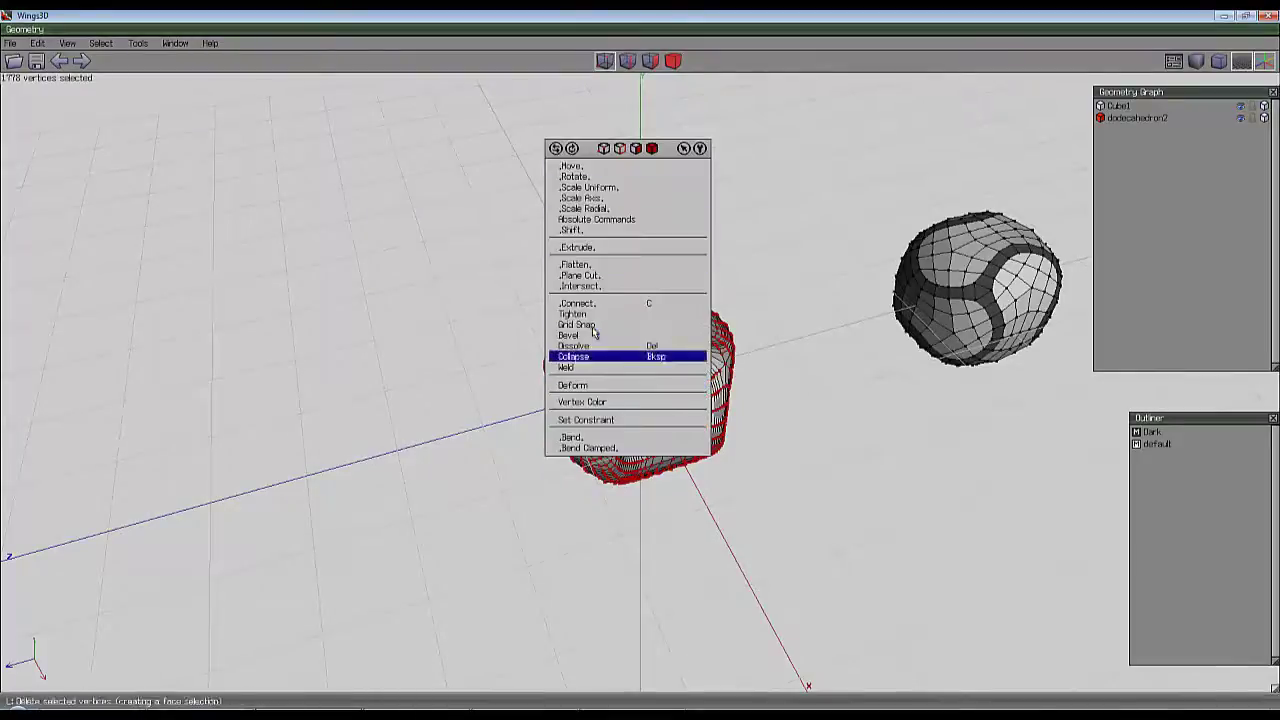
left_click(596, 386)
left_click(594, 417)
key("Tab")
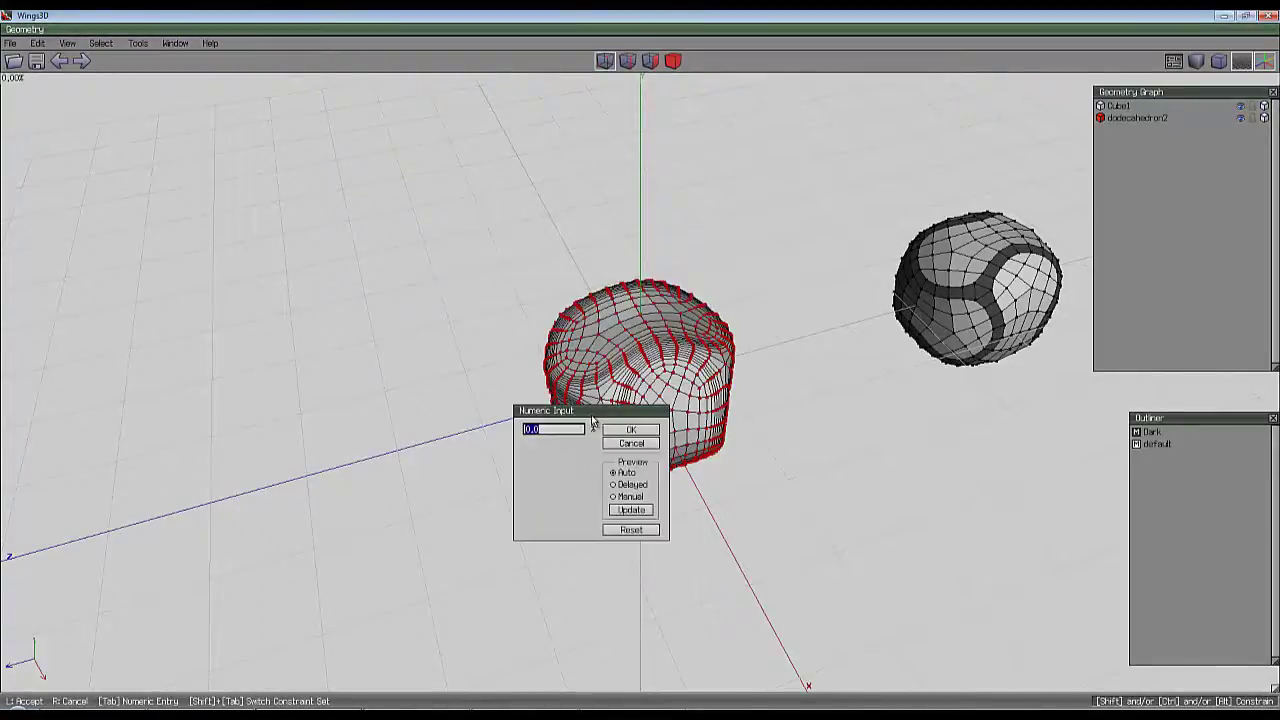
type("100")
key("Return")
key("space")
Select sample panel faces on the new ball, extend to similar faces, and grow the selection to cover every rounded panel.
middle_click(627, 341)
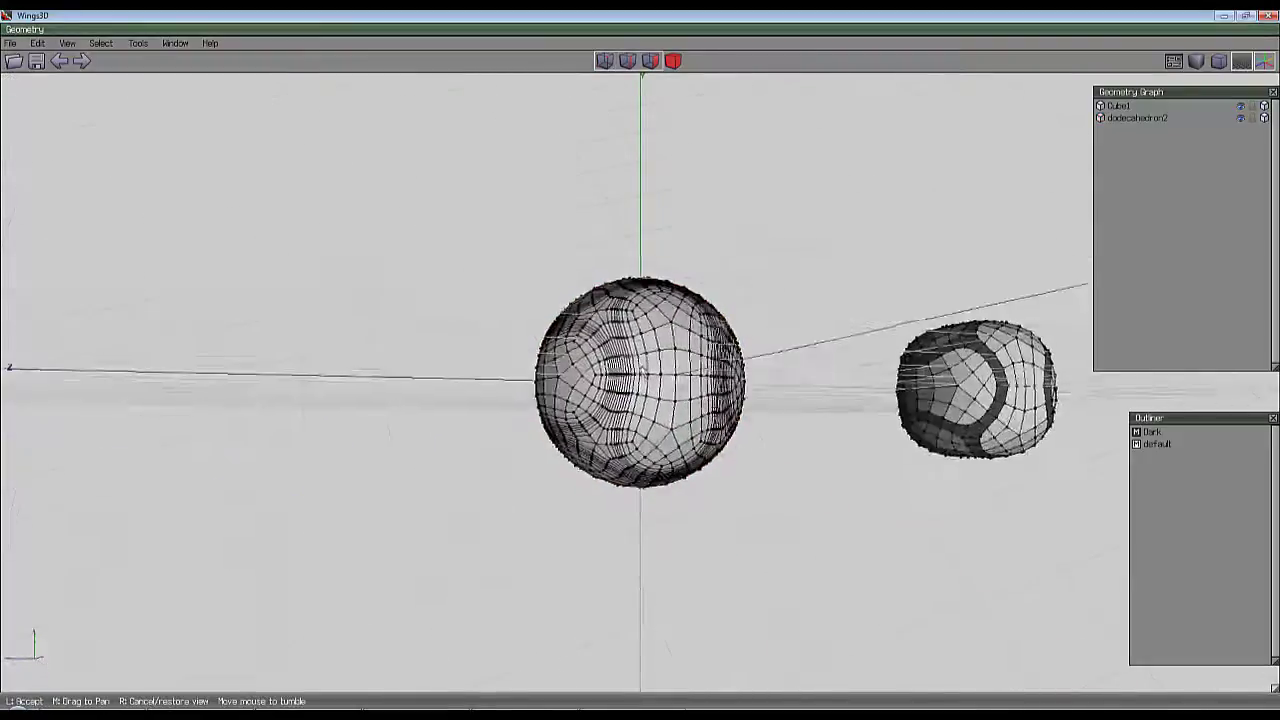
left_click(640, 342)
middle_click(643, 342)
left_click(643, 342)
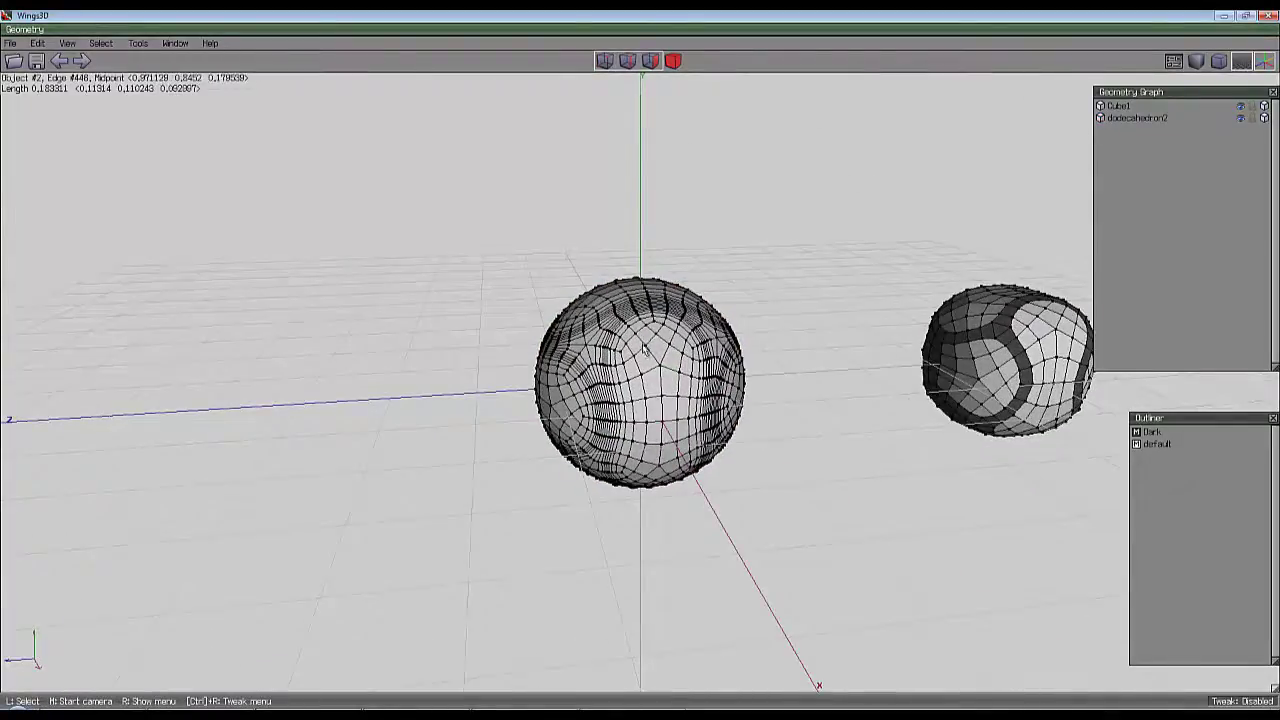
left_click_drag(635, 346, 677, 345)
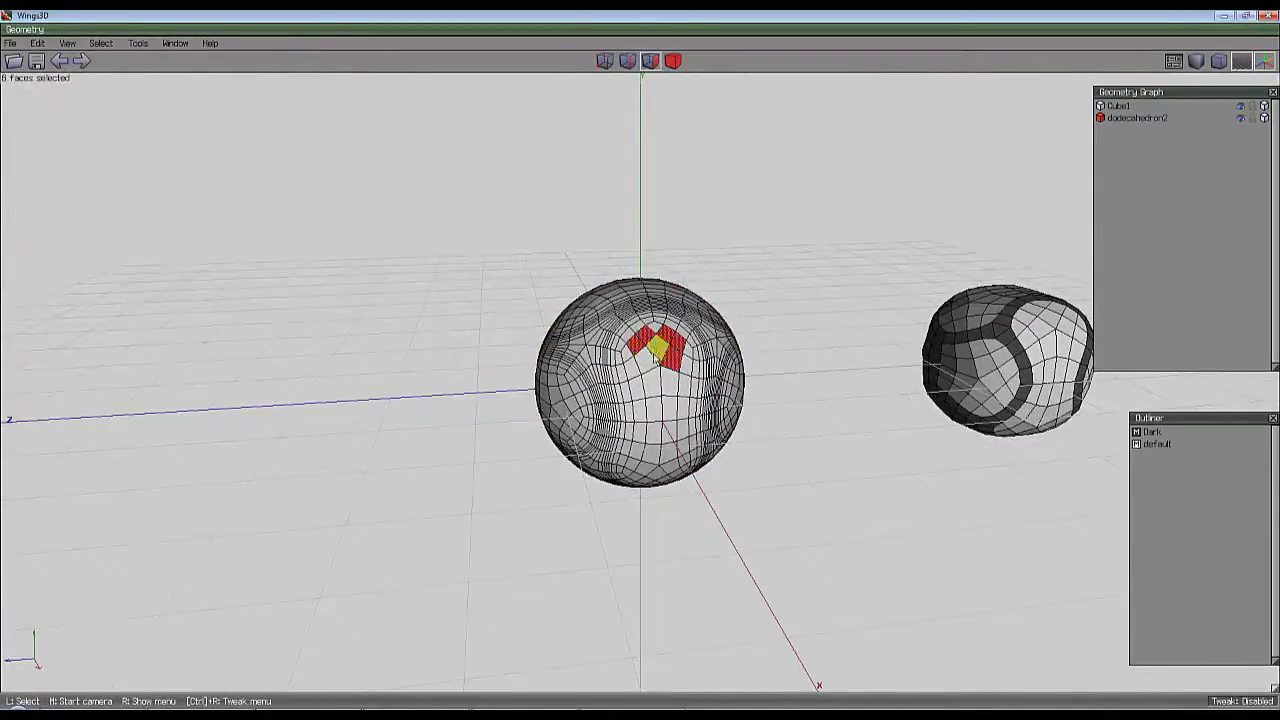
middle_click(668, 438)
key("plus")
key("plus")
key("plus")
key("plus")
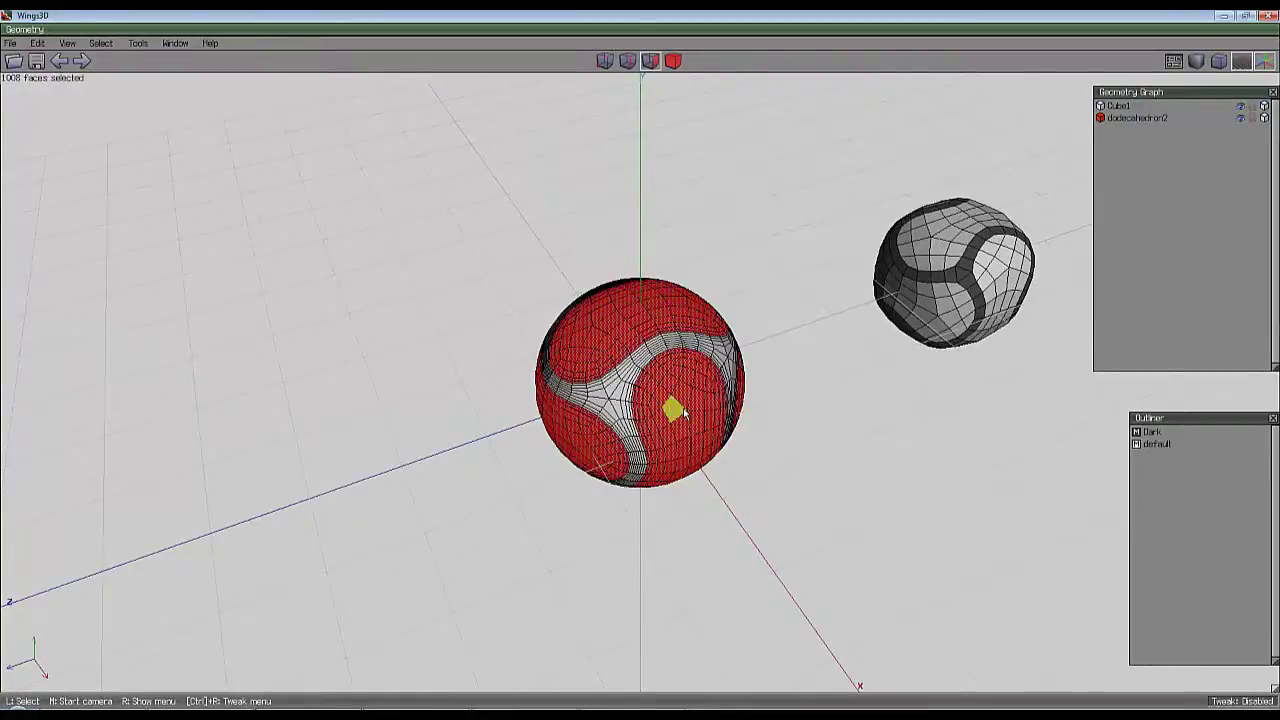
Invert the panel selection to the seam faces and assign them the existing Dark material.
left_click(101, 43)
left_click(130, 218)
right_click(787, 242)
left_click(801, 586)
left_click(797, 602)
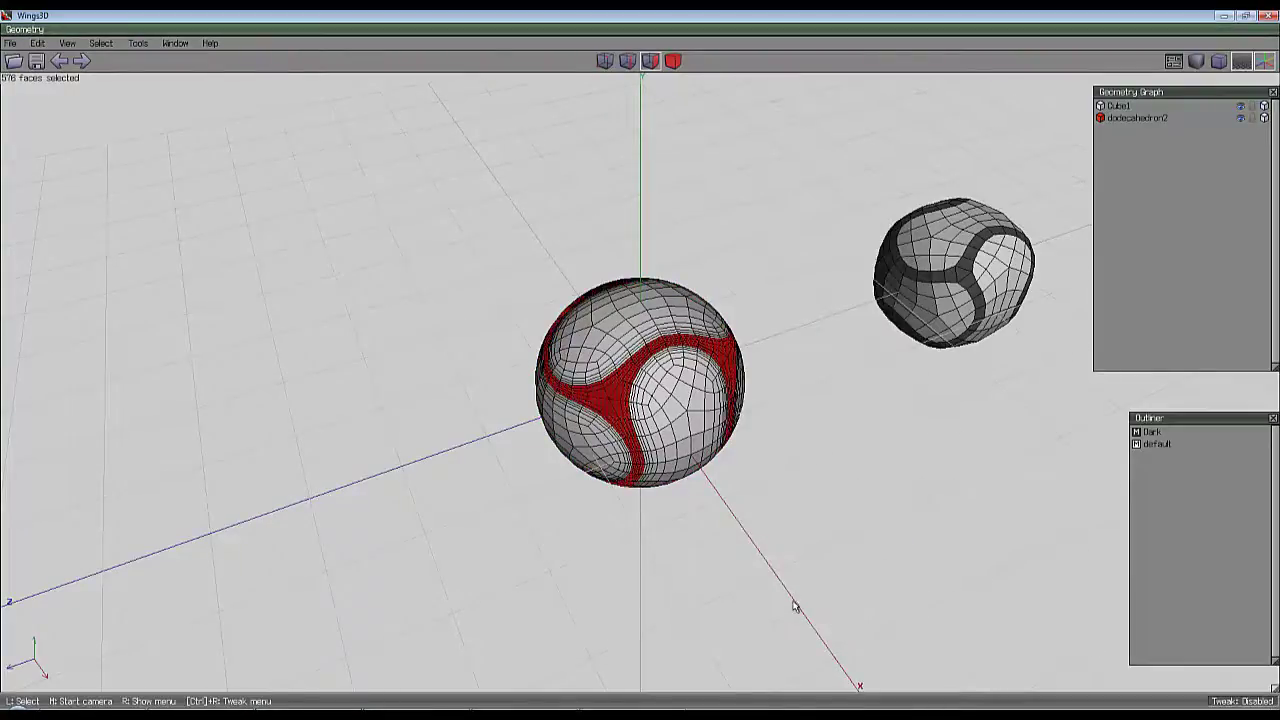
key("space")
Select the cube-based ball and smooth it once.
middle_click(797, 451)
left_click(764, 400)
middle_click(788, 321)
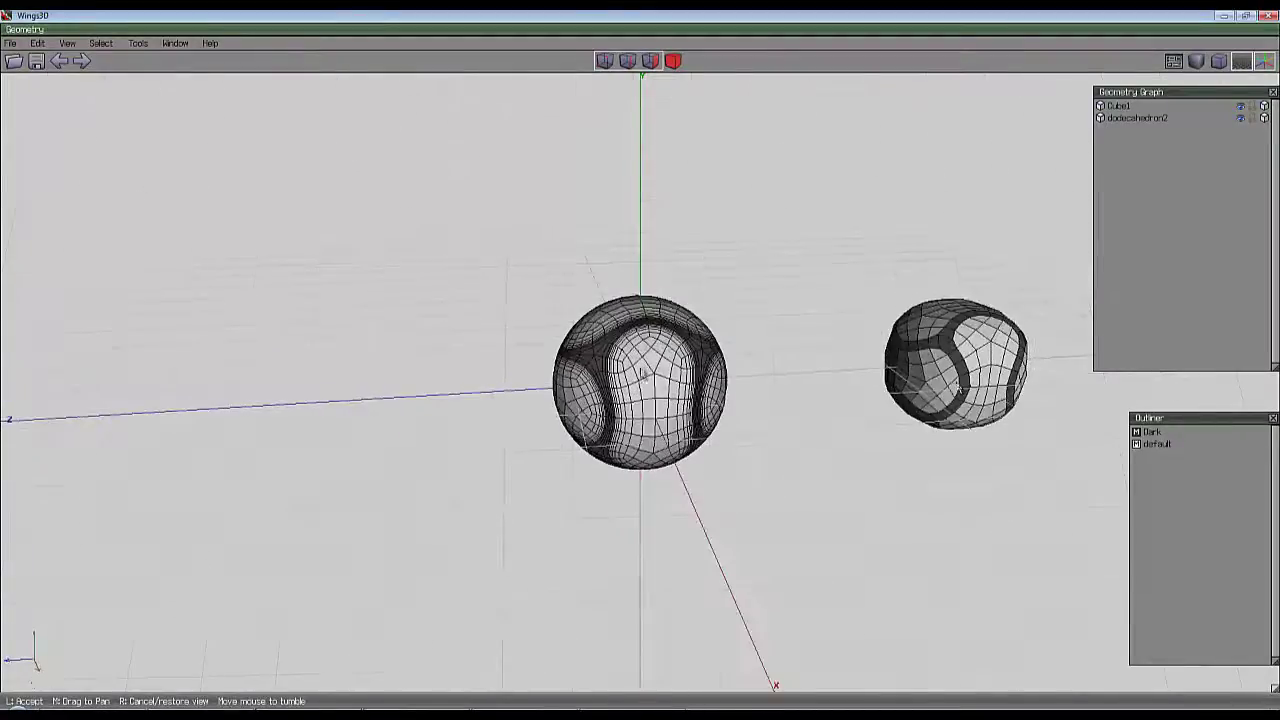
left_click_drag(947, 318, 857, 245)
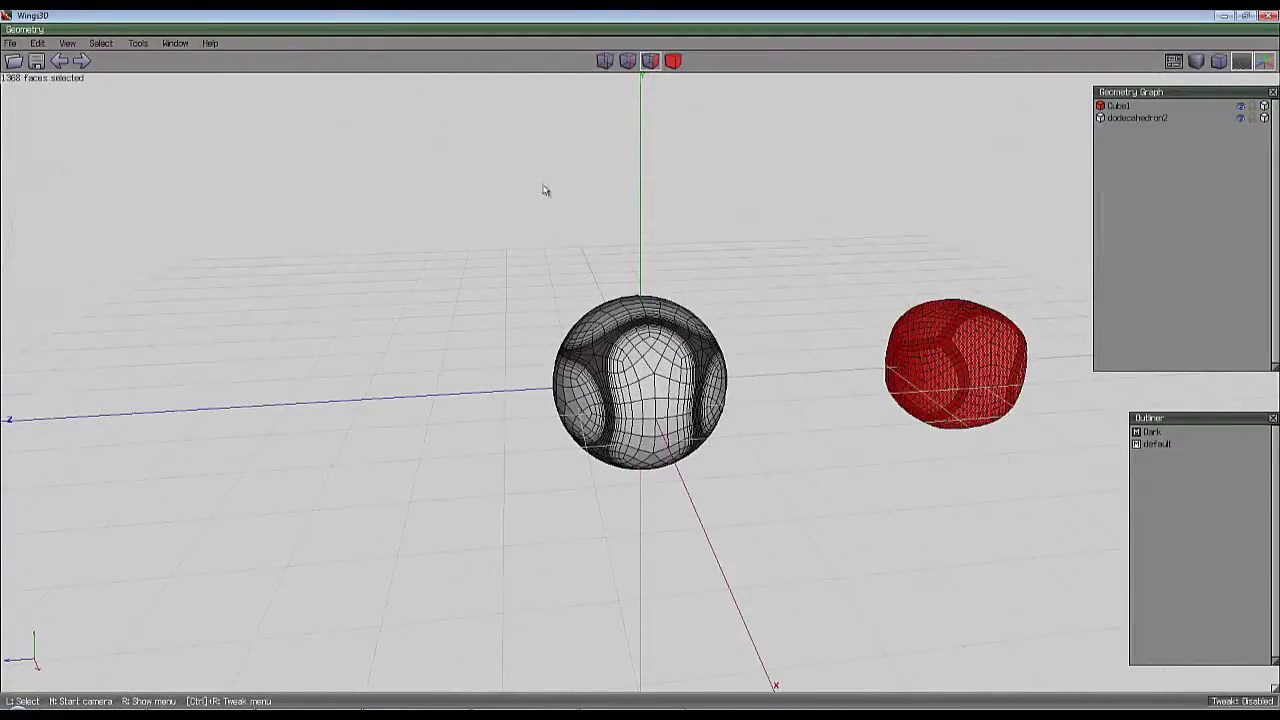
Convert the cube-based ball's selection to its vertices and inflate them into a full sphere.
left_click(606, 61)
right_click(443, 157)
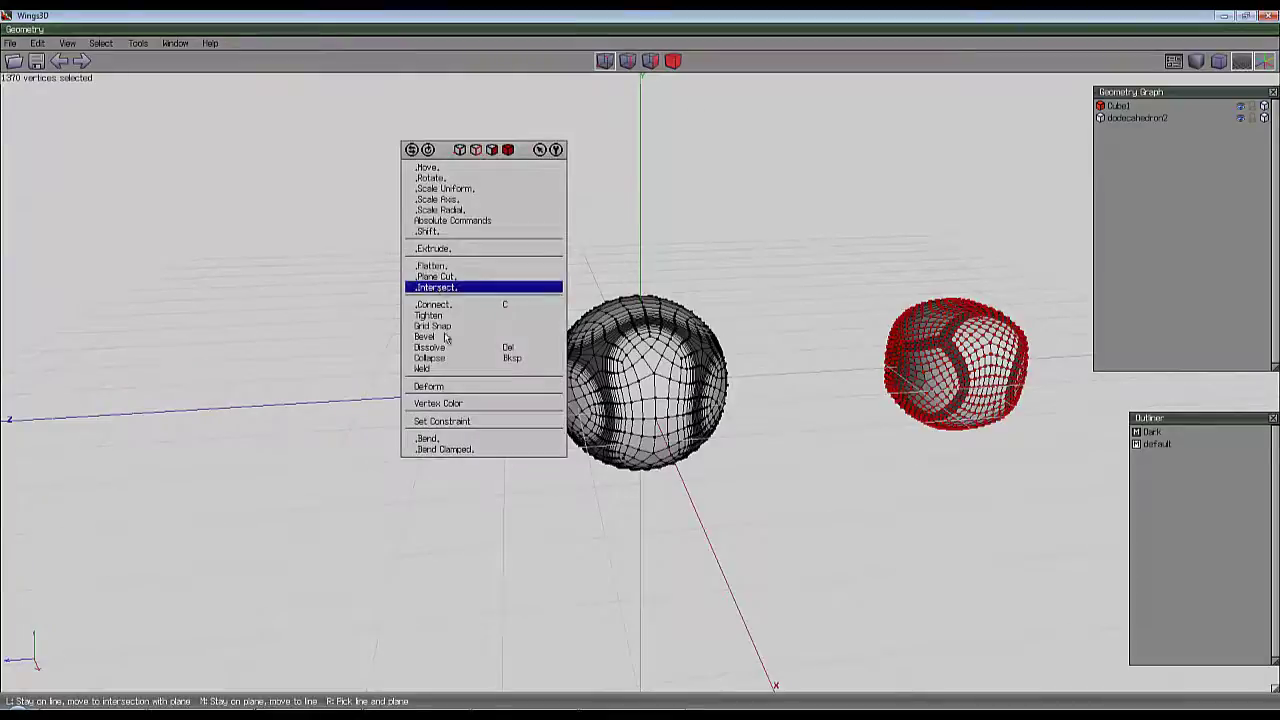
left_click(441, 395)
left_click(449, 417)
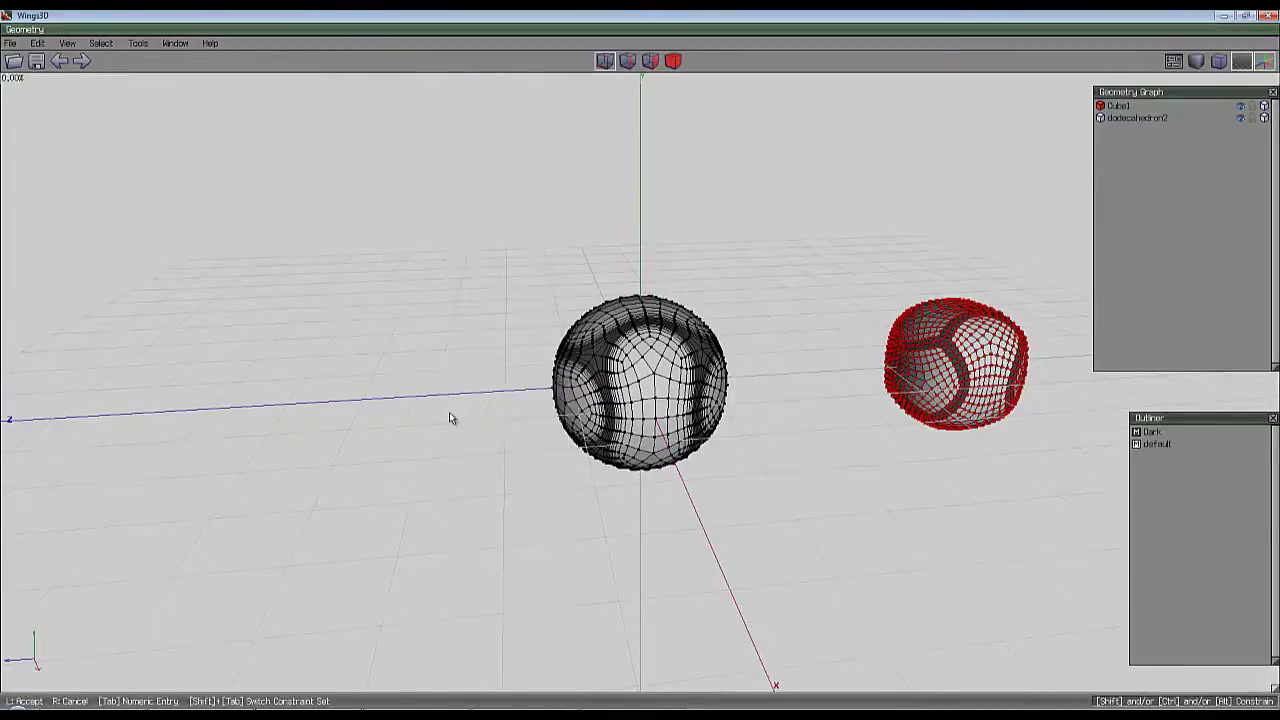
key("Tab")
key("Return")
key("space")
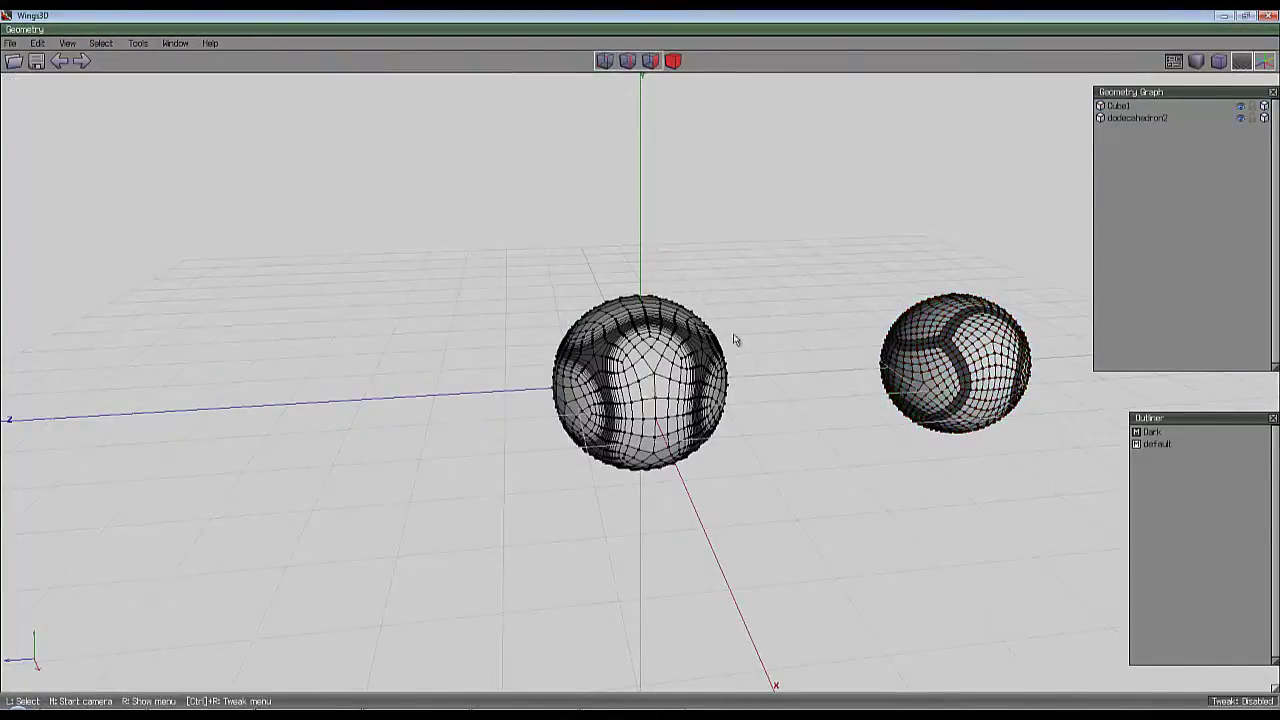
Switch the display to a smooth preview of both balls and inspect them from several angles.
middle_click(734, 337)
left_click(740, 374)
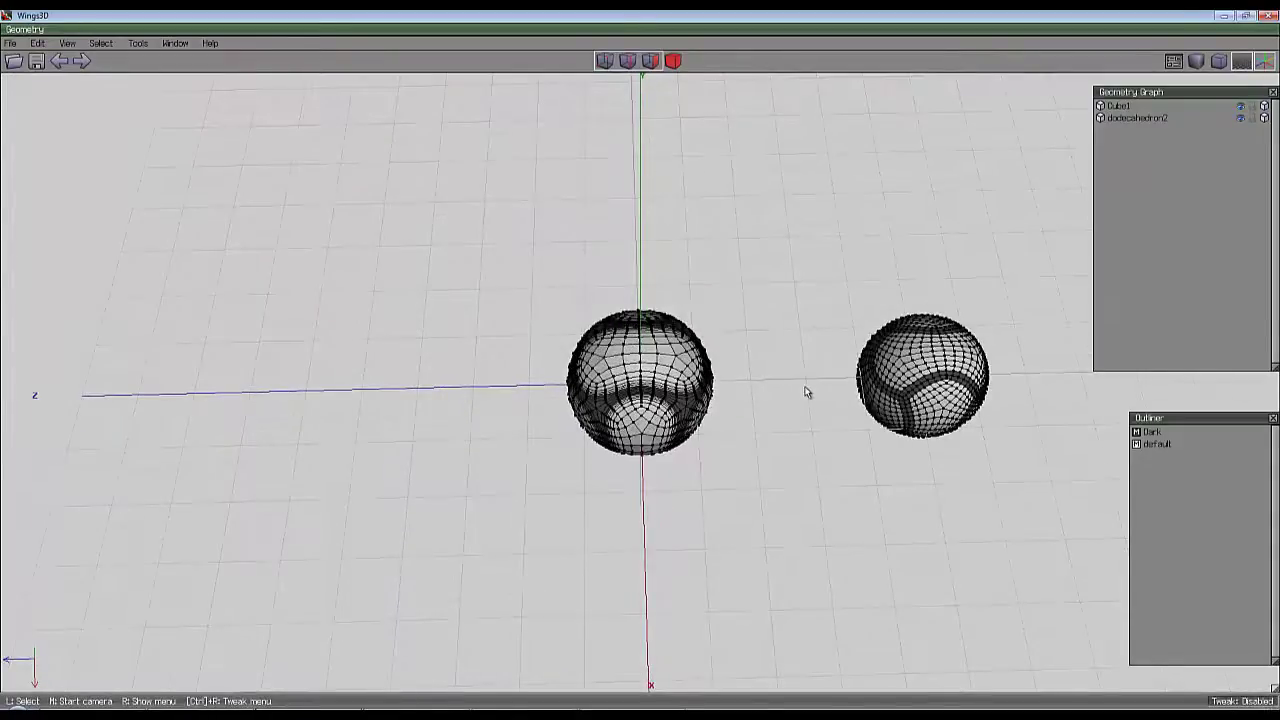
key("Tab")
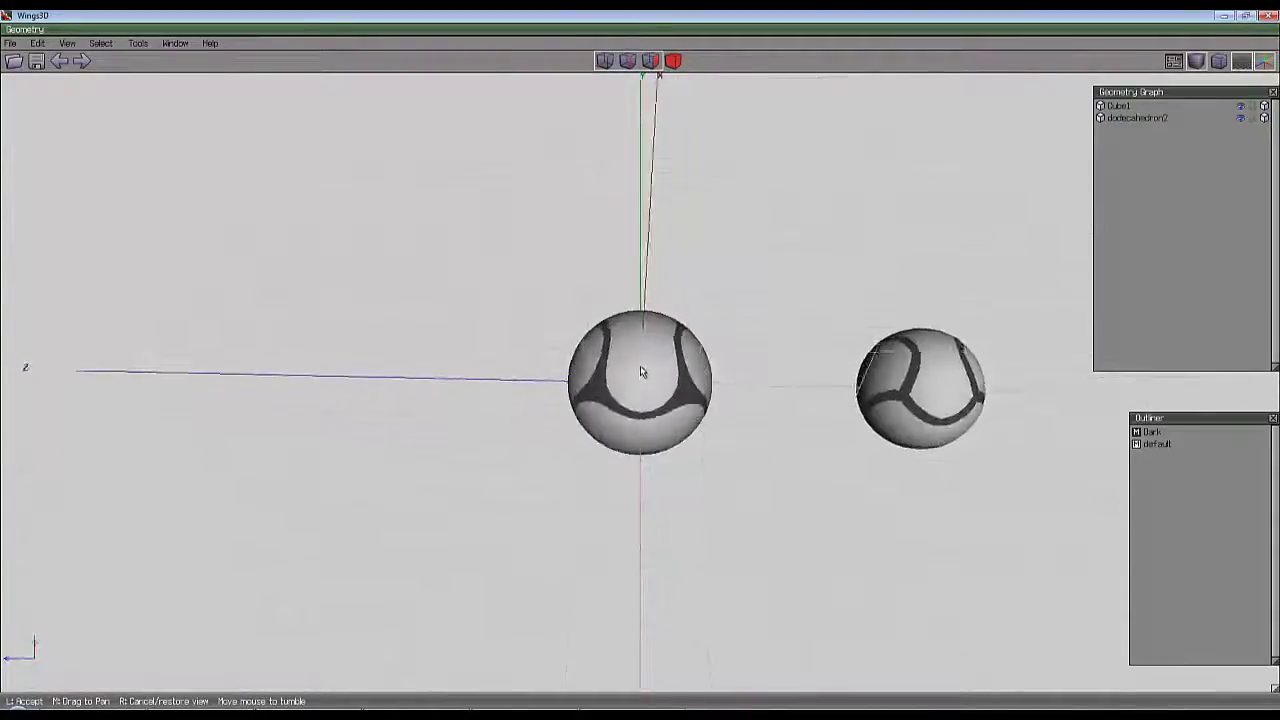
Delete both finished footballs from the scene.
left_click(641, 365)
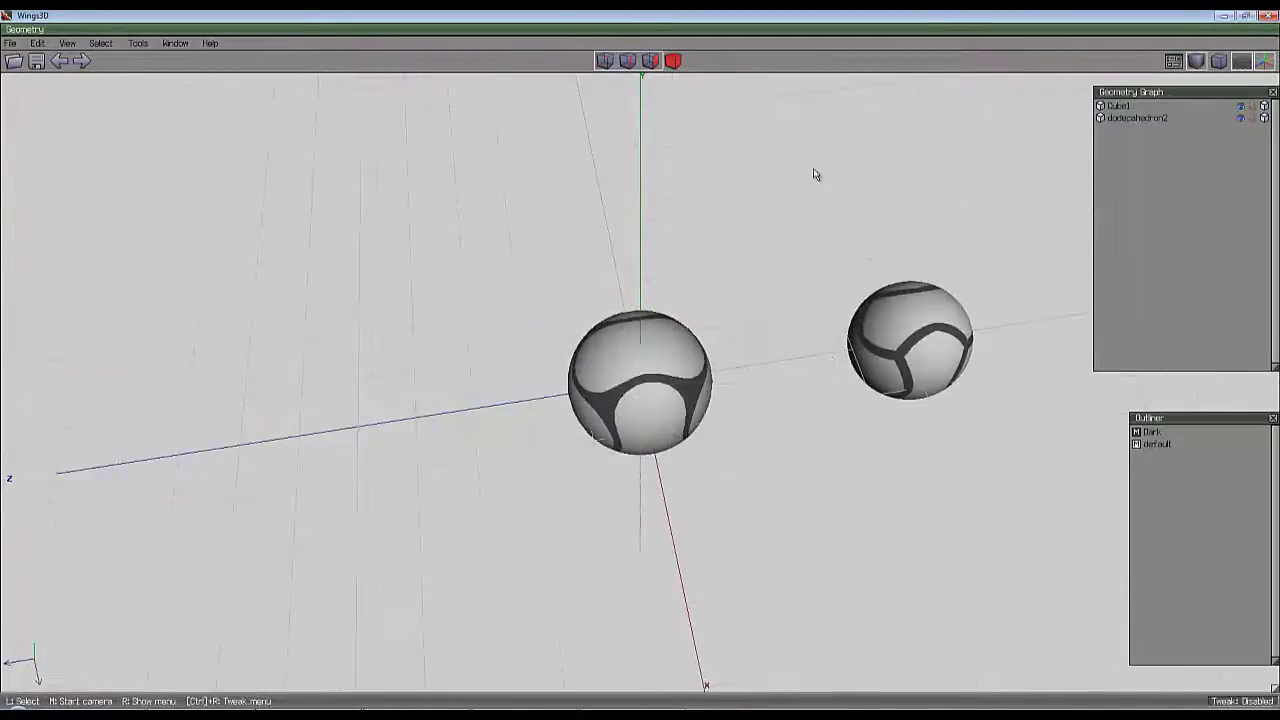
left_click(671, 414)
left_click(945, 385)
key("Delete")
Create a tetrahedron in the empty scene.
middle_click(714, 349)
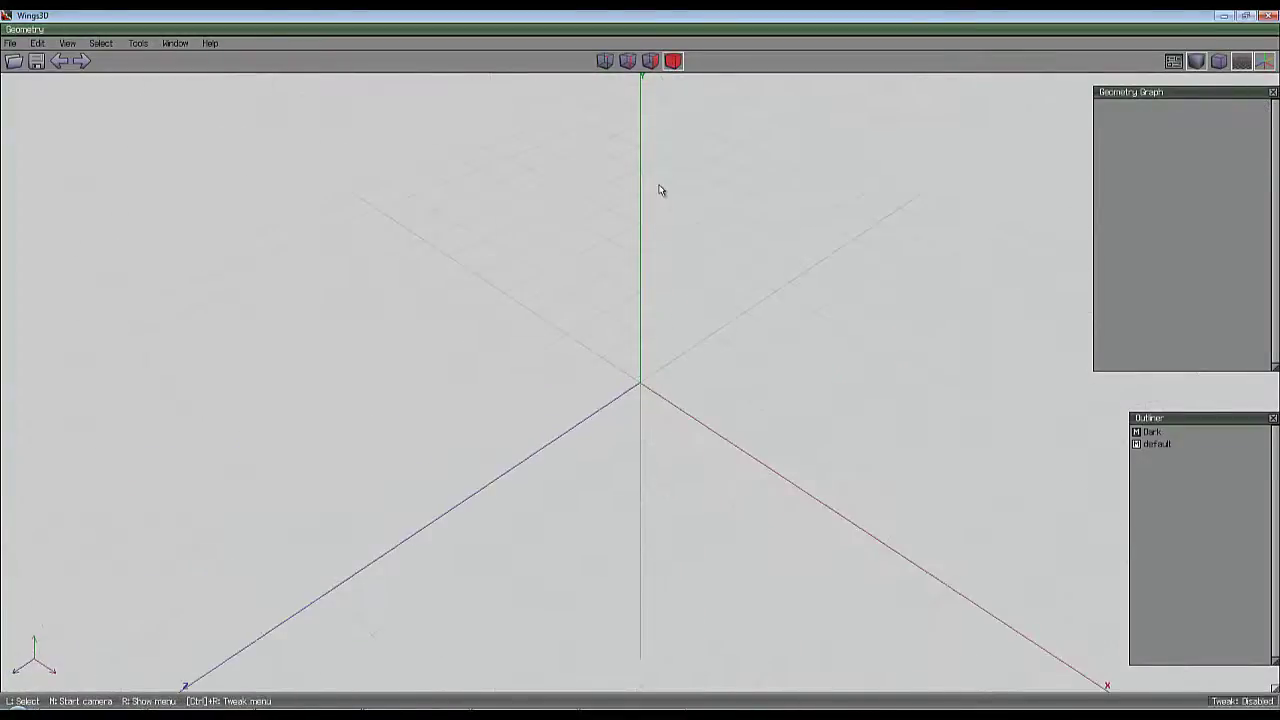
right_click(659, 190)
left_click(680, 257)
middle_click(697, 271)
left_click(639, 374)
key("Tab")
scroll(731, 338, "up", 5)
Examine the tetrahedron's faces and corners from several angles.
middle_click(731, 338)
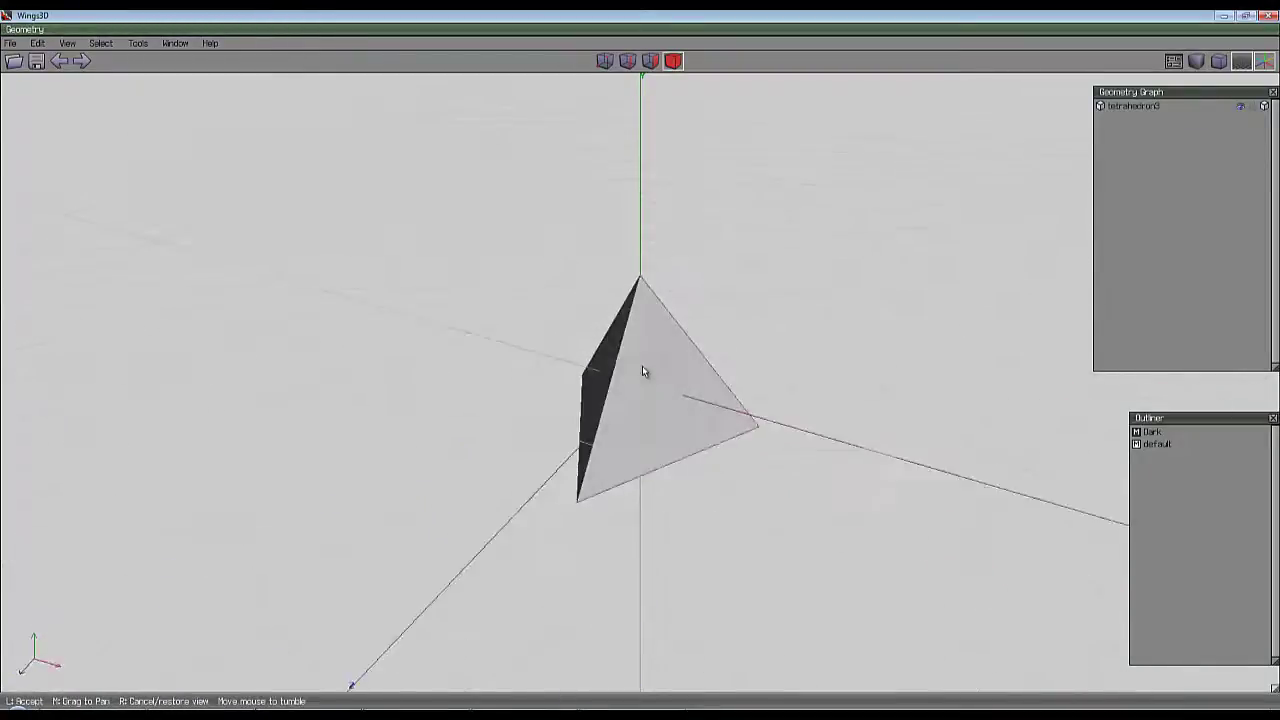
left_click(642, 372)
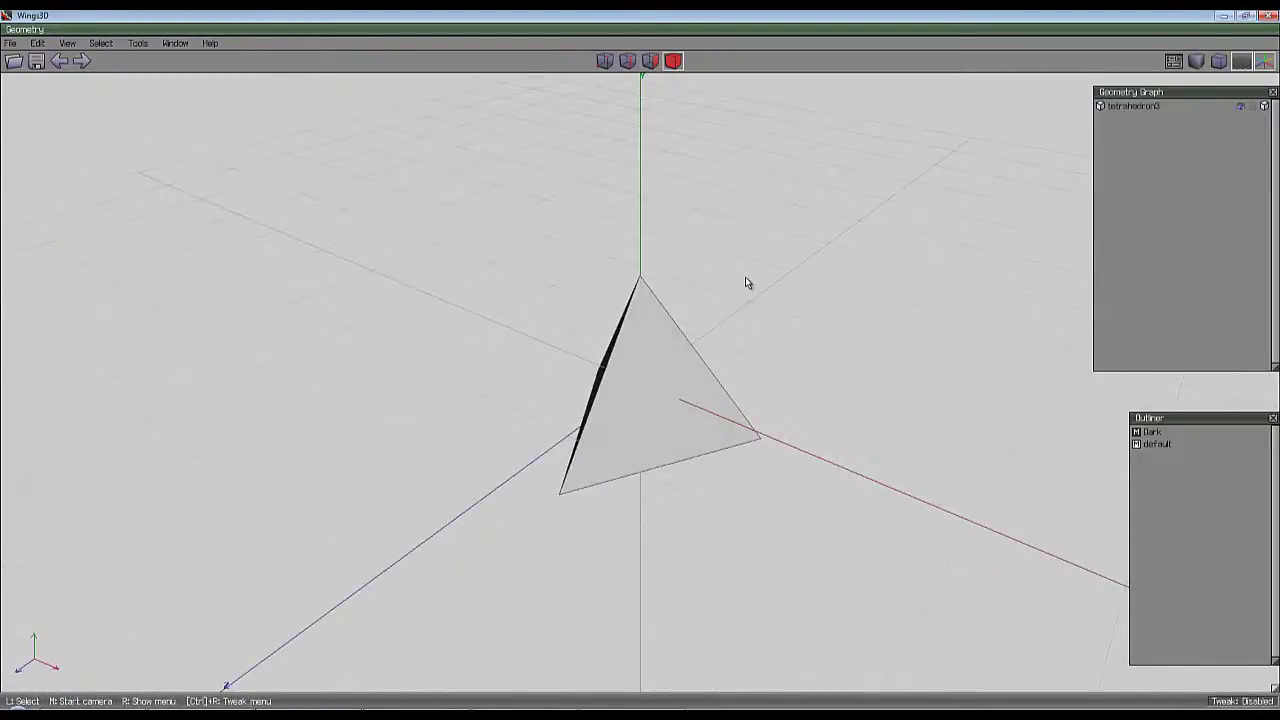
middle_click(737, 282)
left_click(641, 371)
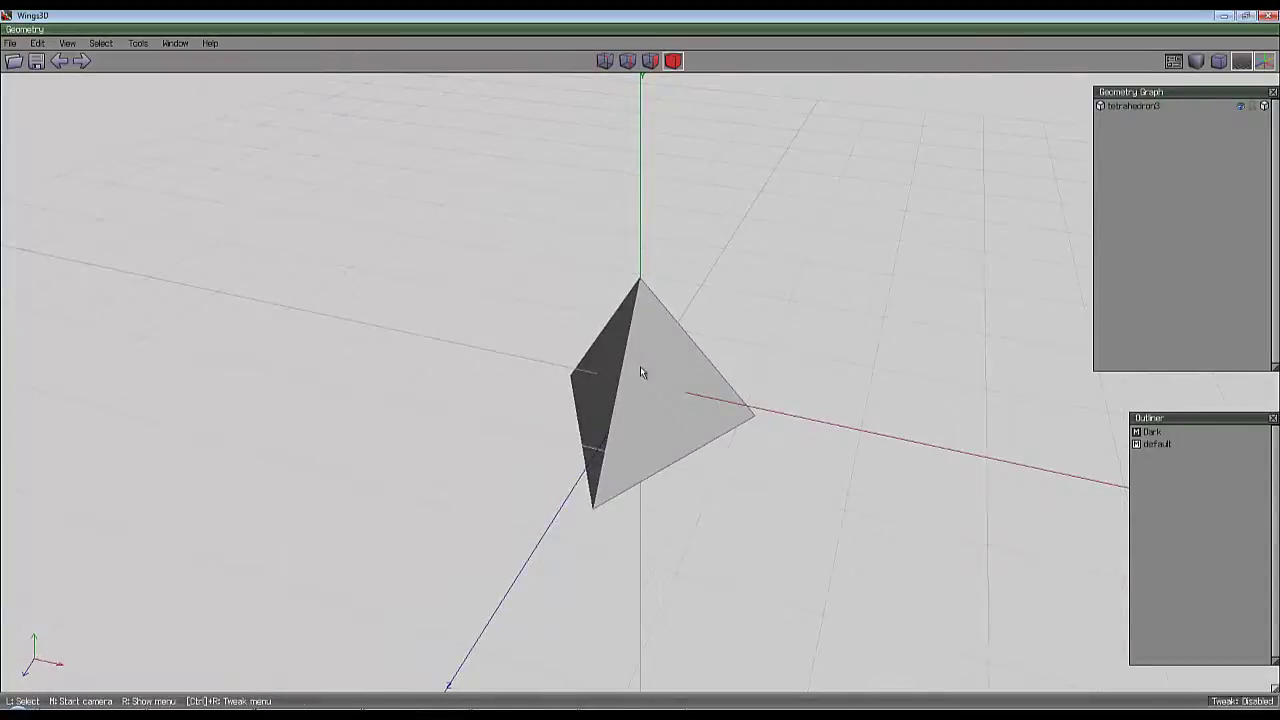
middle_click(758, 265)
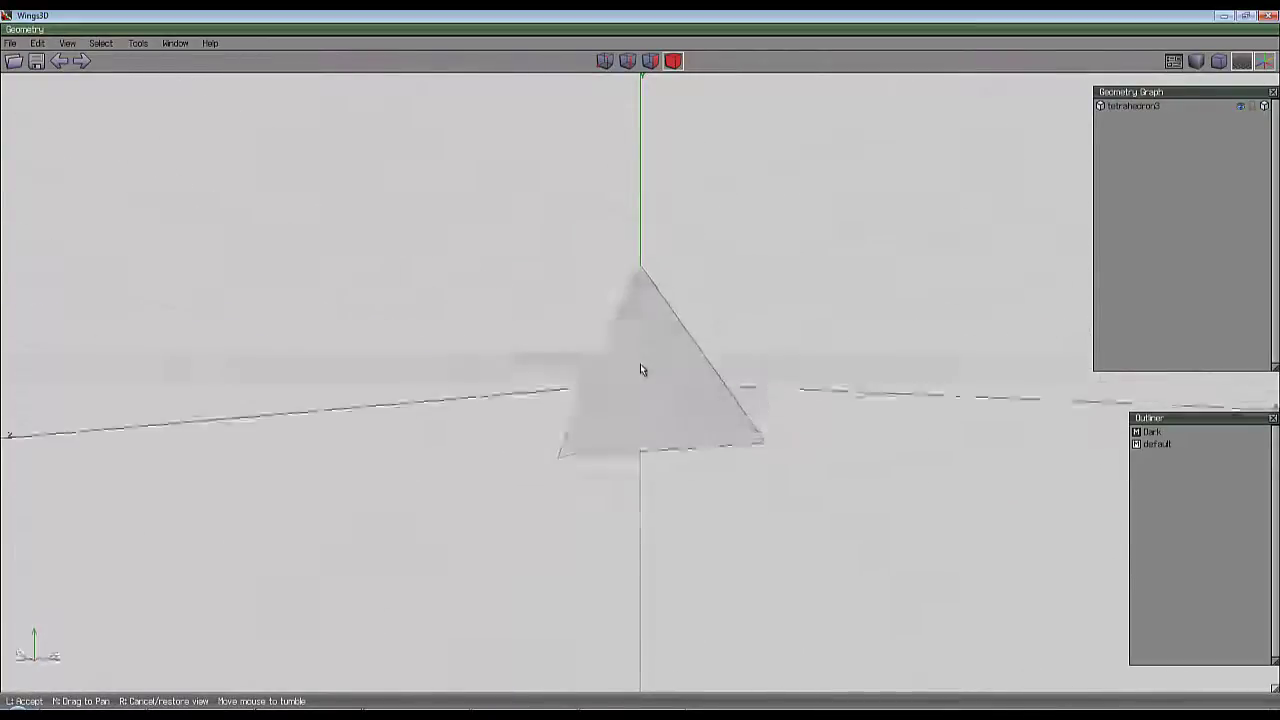
left_click(641, 368)
middle_click(757, 266)
left_click(643, 369)
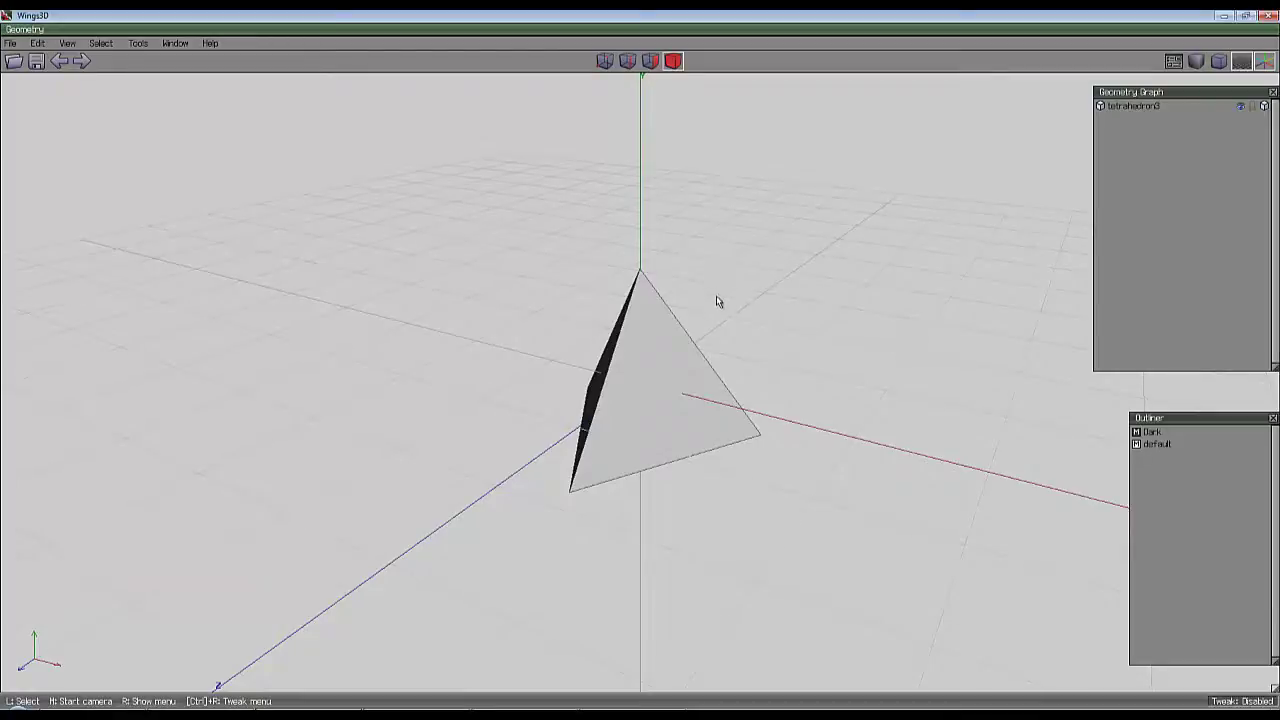
Select all vertices of the tetrahedron and bevel them as far as they go to form an octahedron.
left_click(652, 393)
middle_click(792, 258)
left_click(645, 372)
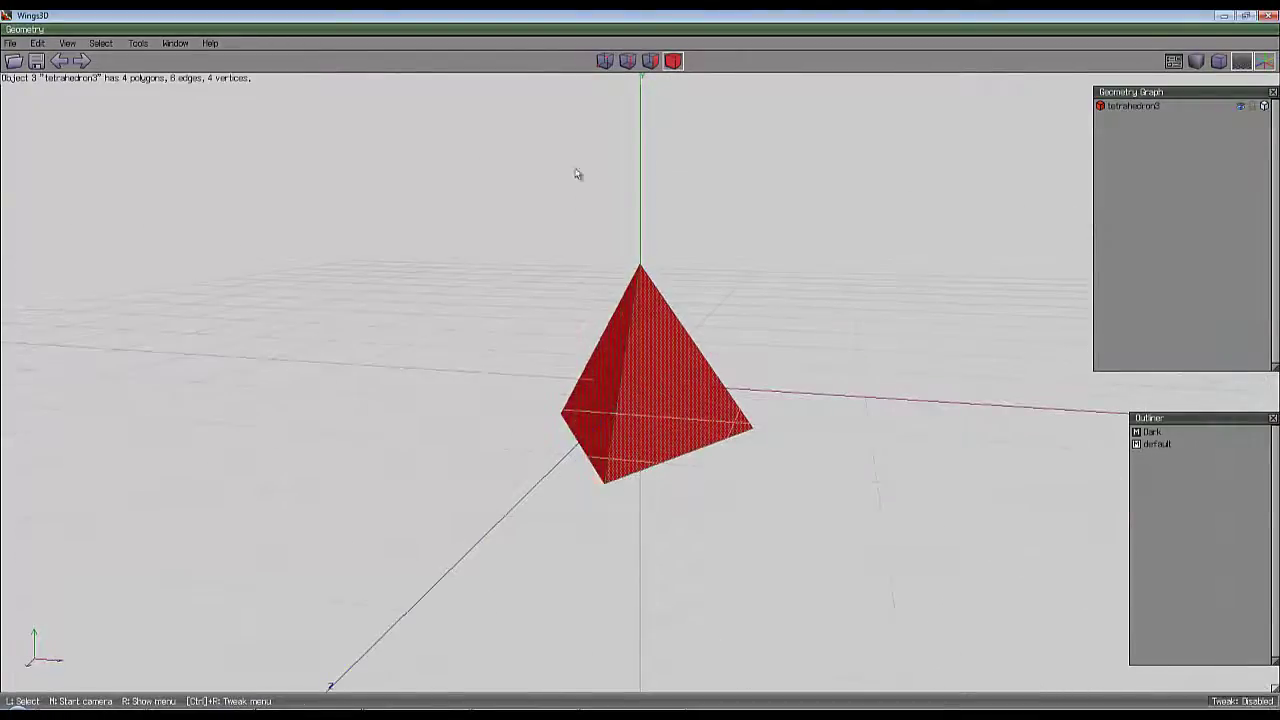
left_click(605, 61)
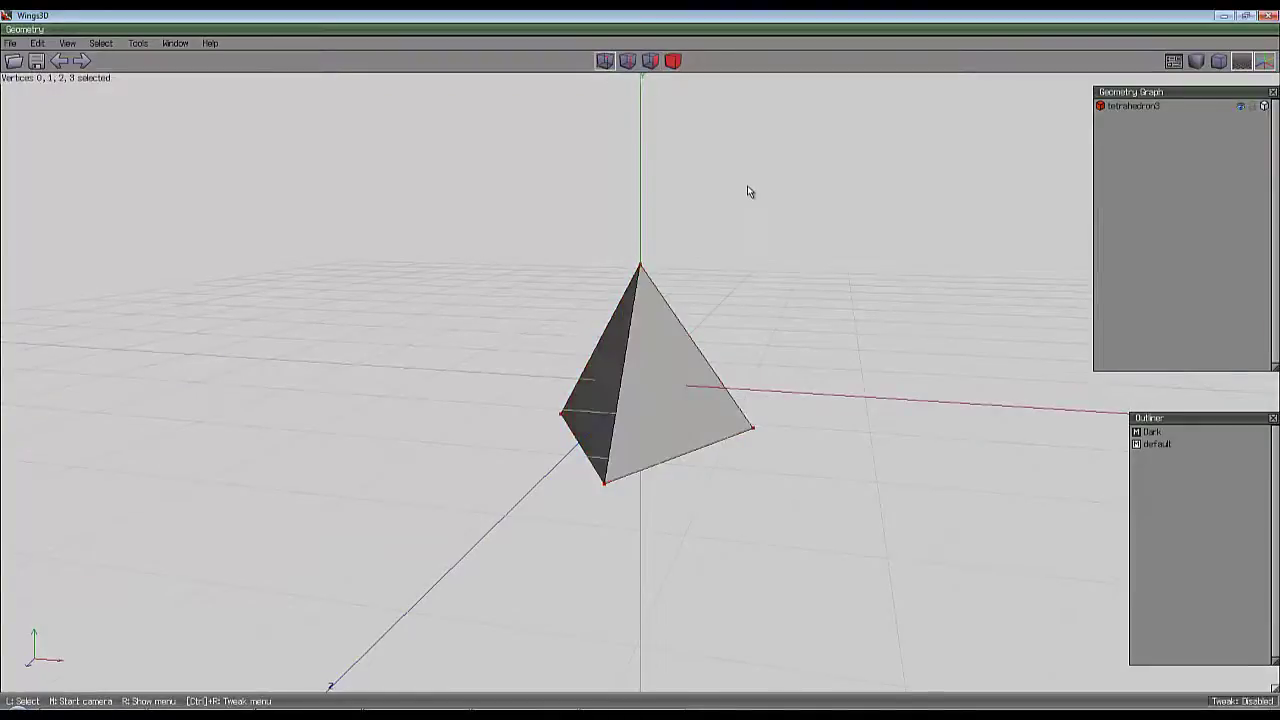
right_click(747, 190)
left_click(755, 383)
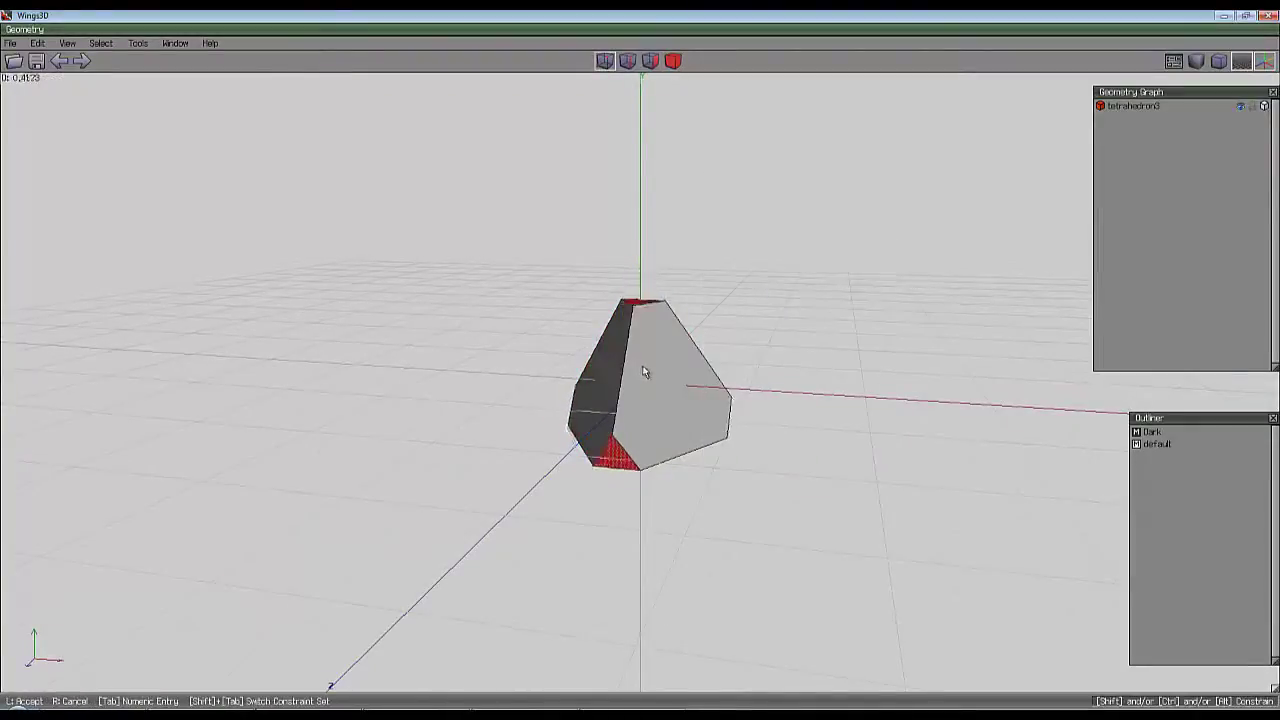
left_click(642, 372)
middle_click(642, 372)
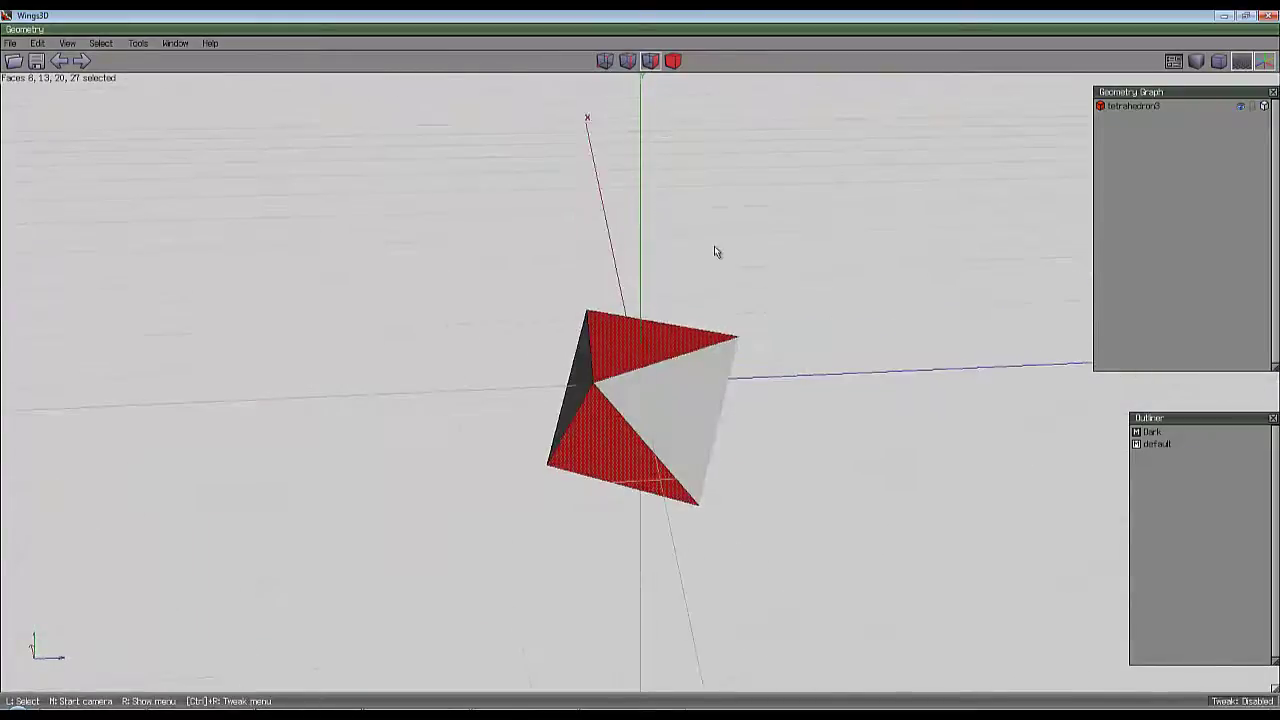
left_click(645, 366)
right_click(650, 362)
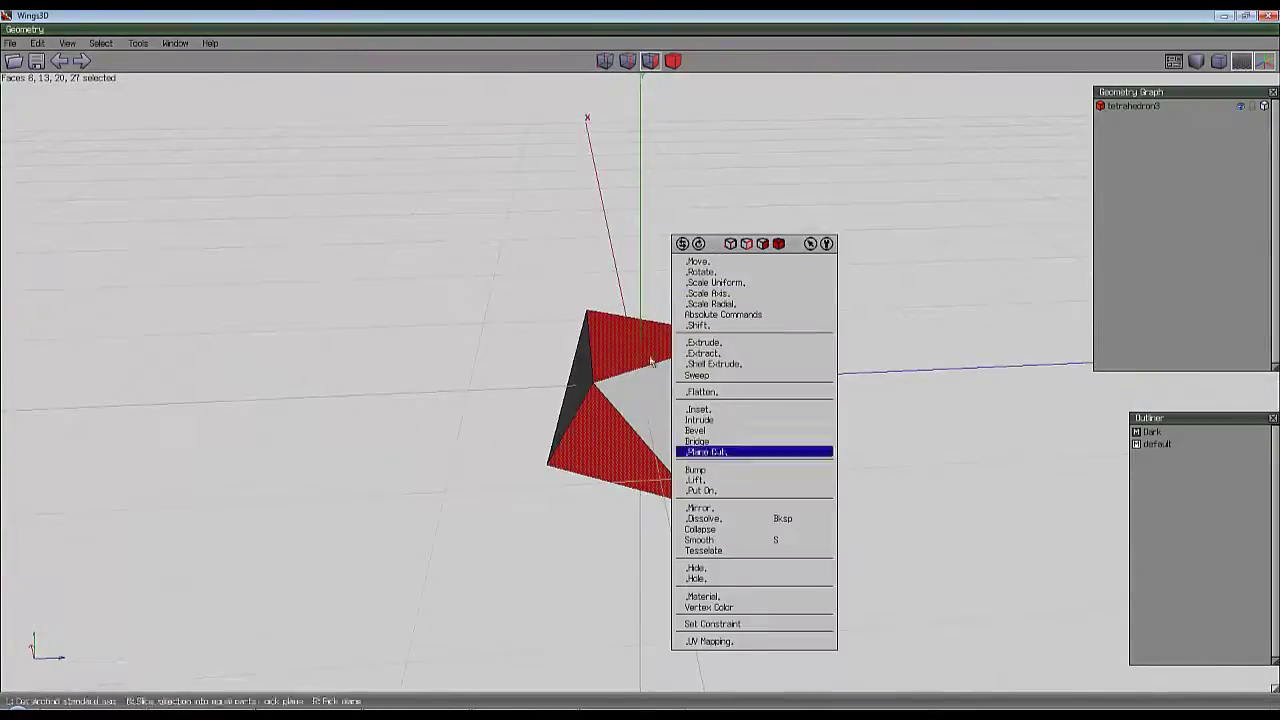
left_click(600, 180)
key("space")
right_click(578, 206)
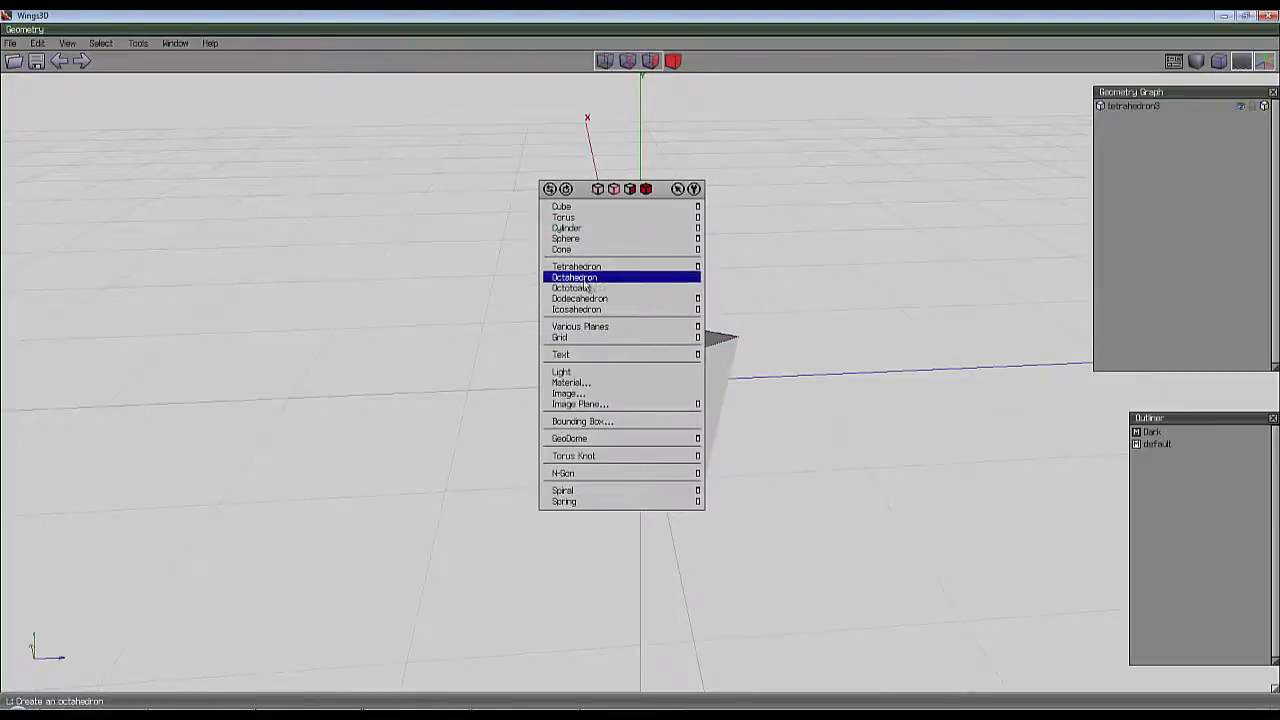
left_click(825, 225)
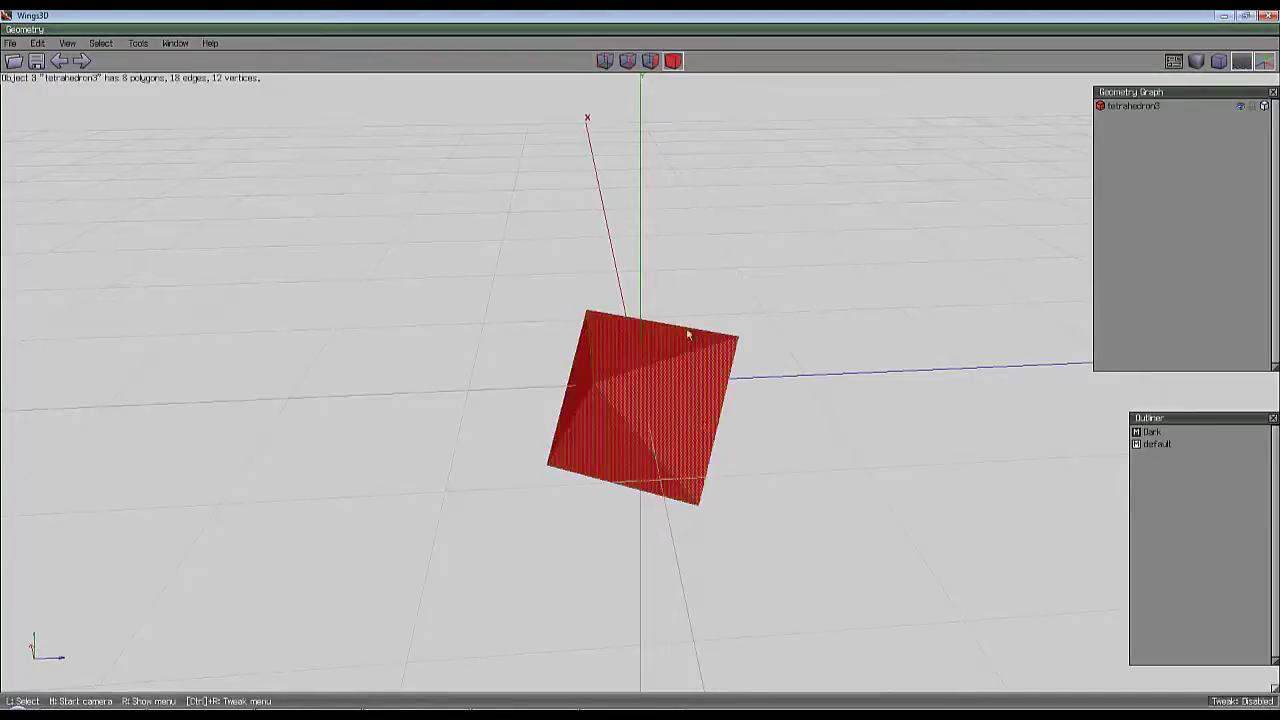
Try to bevel all vertices of the octahedron without cleaning up the mesh.
left_click(655, 330)
left_click(604, 61)
right_click(643, 209)
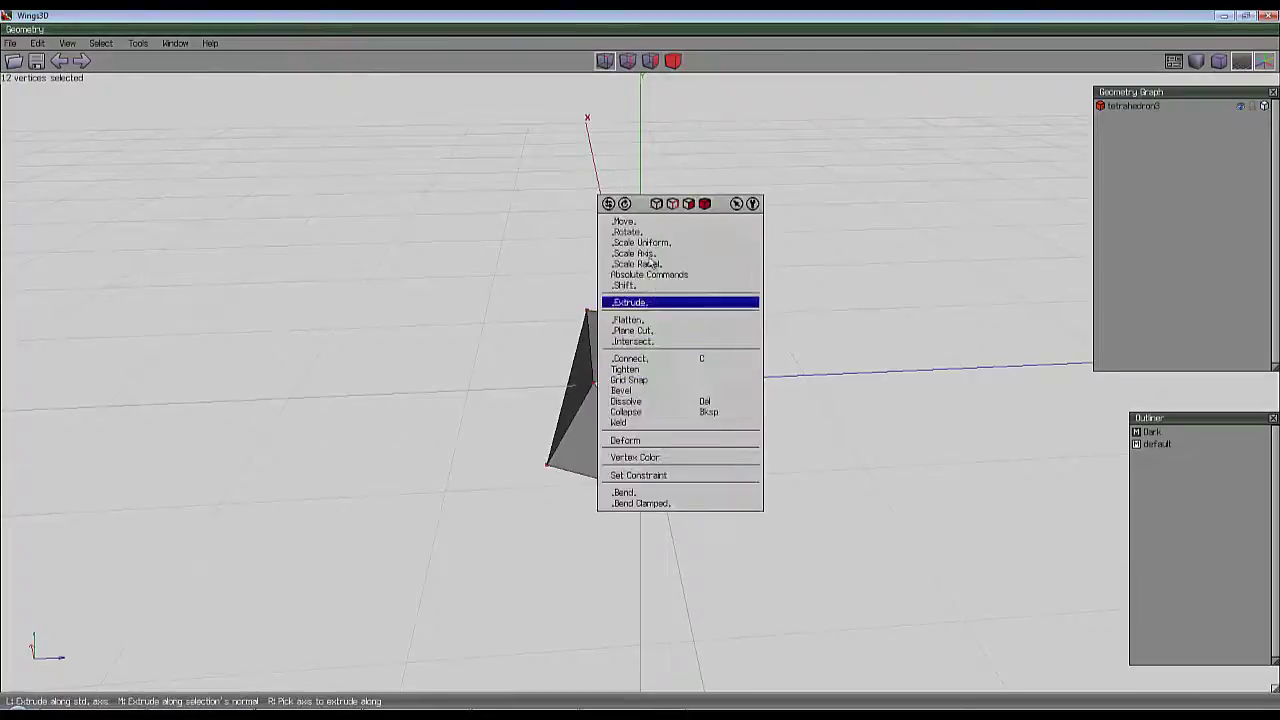
left_click(642, 391)
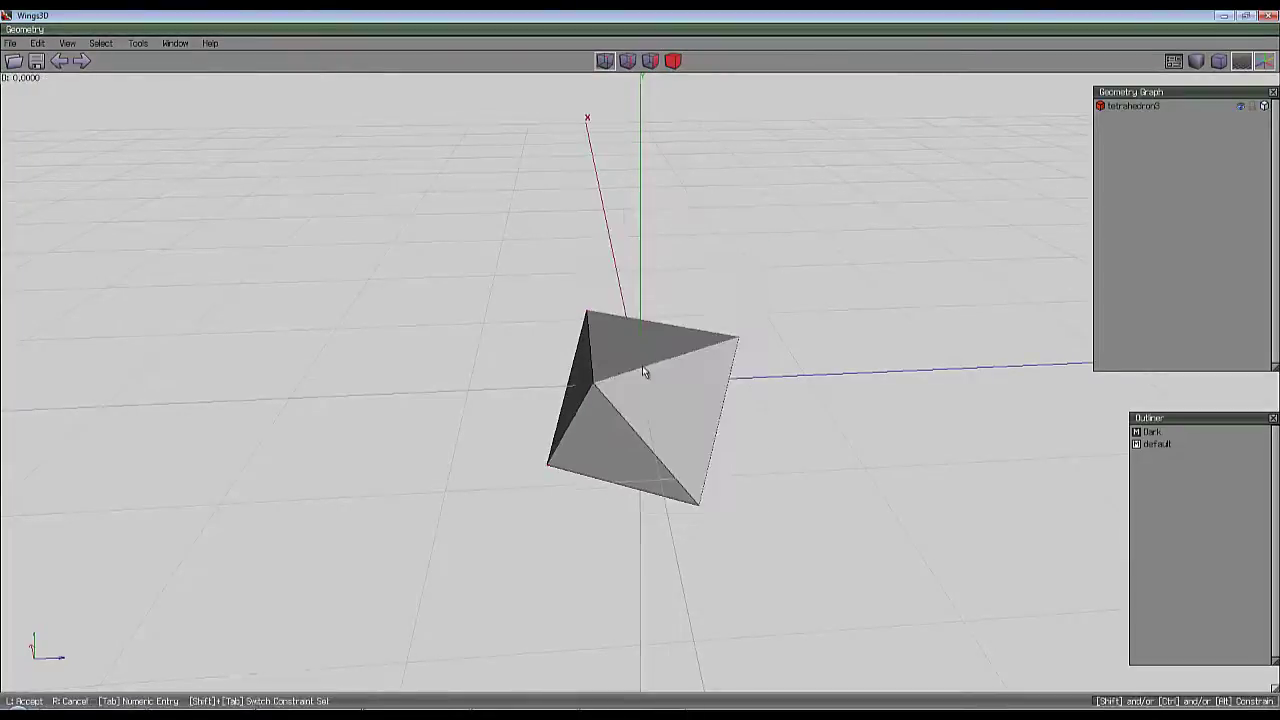
left_click(642, 371)
Run Cleanup on the octahedron to merge its duplicate vertices, and clear the selection.
left_click(673, 61)
right_click(844, 246)
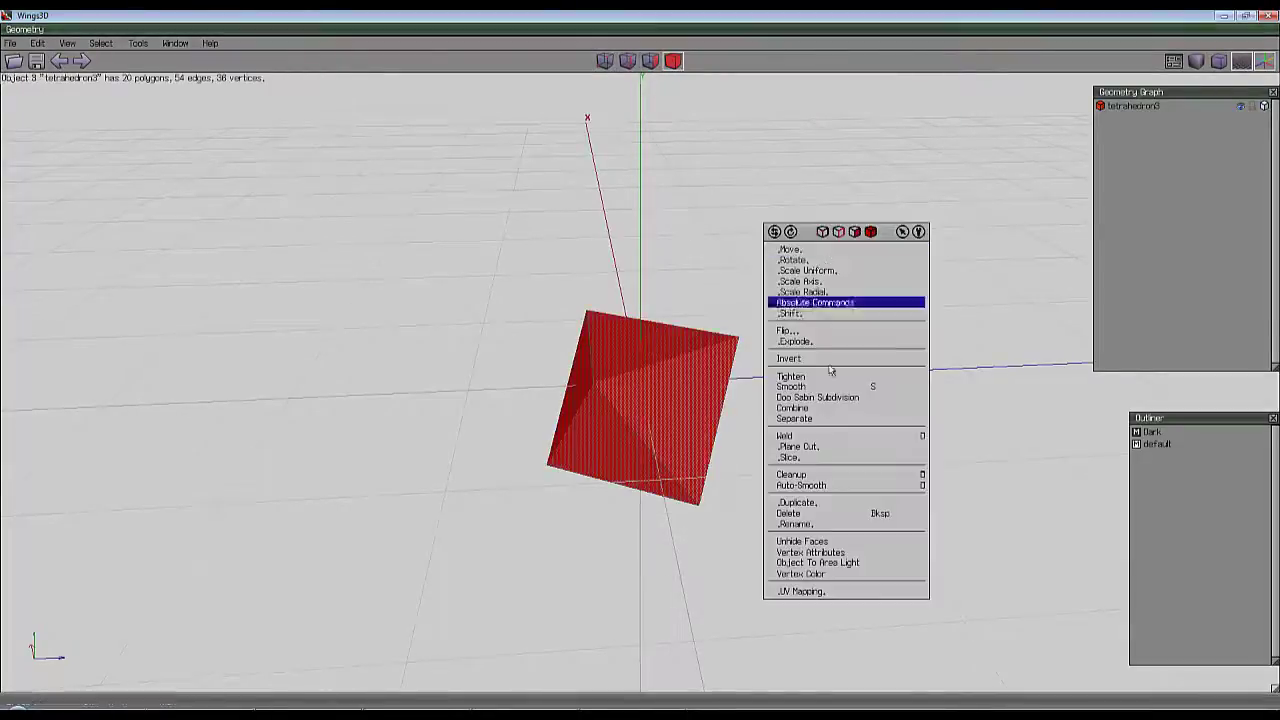
left_click(828, 486)
left_click(584, 68)
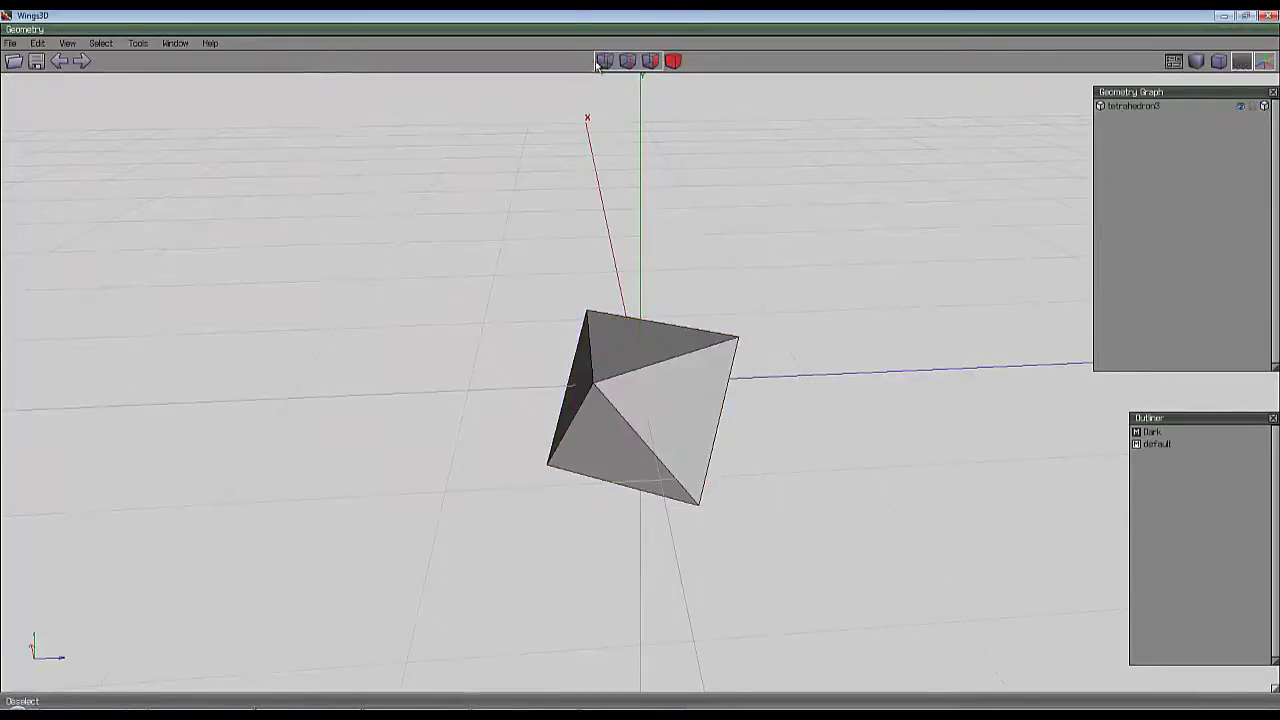
right_click(649, 149)
left_click(593, 376)
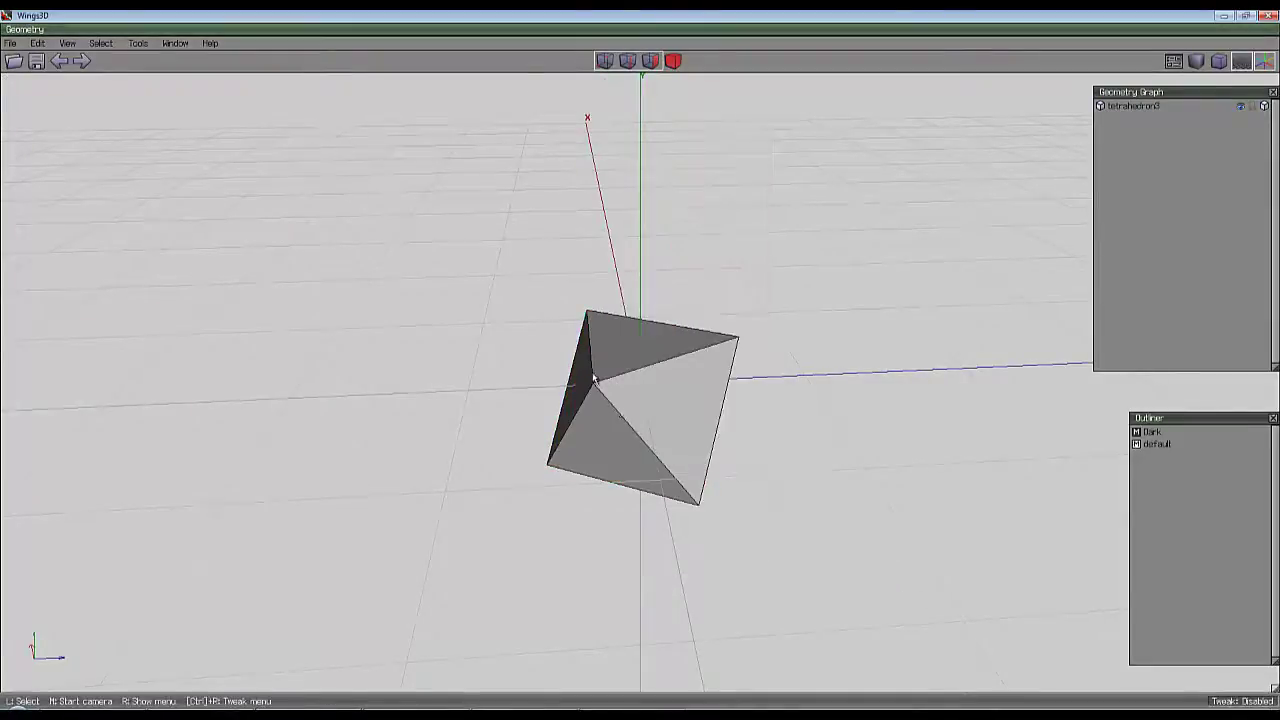
Bevel all vertices of the cleaned octahedron to the limit, inspect the shape and undo the bevel.
left_click(670, 343)
left_click(604, 61)
right_click(618, 190)
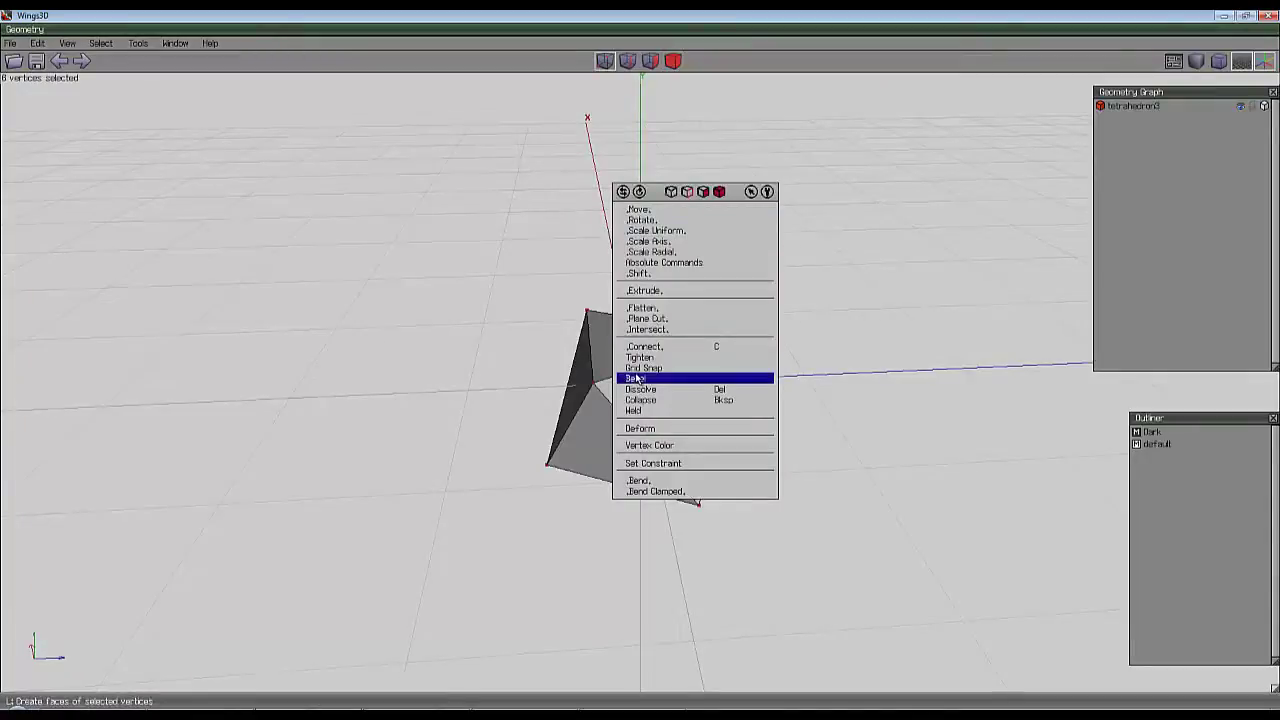
left_click(636, 378)
left_click(638, 366)
middle_click(636, 361)
left_click(592, 347)
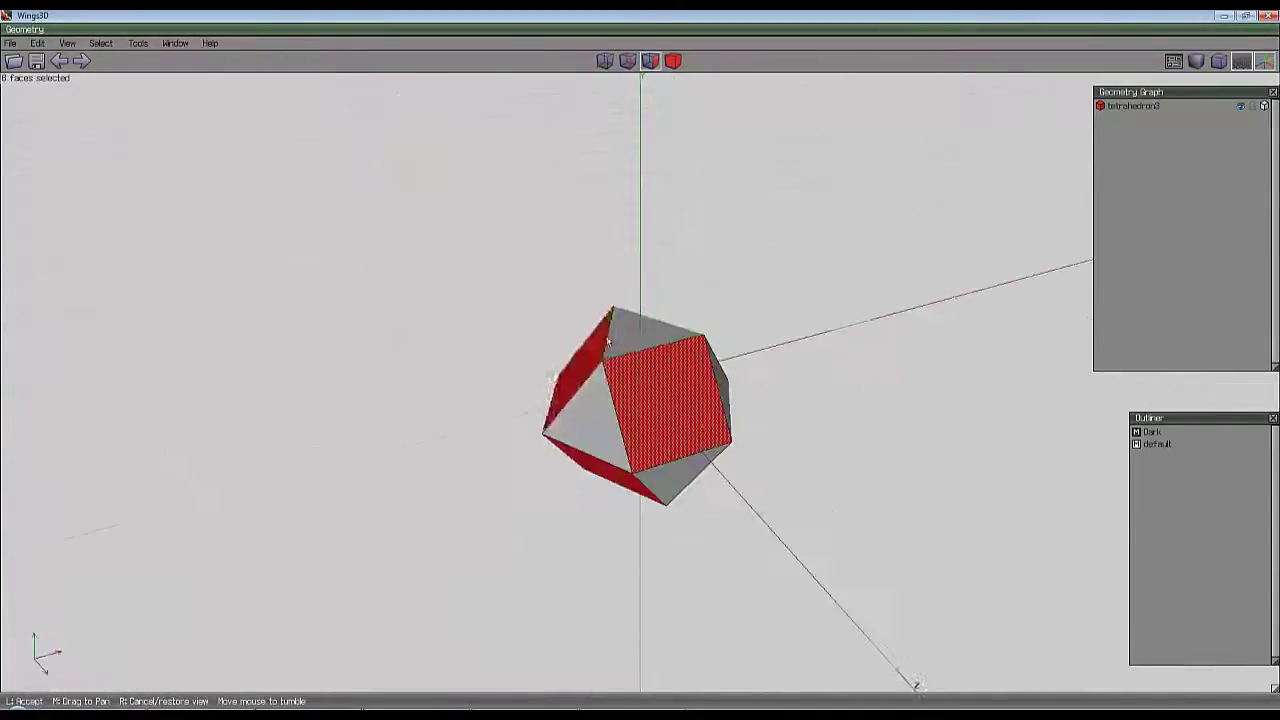
middle_click(616, 286)
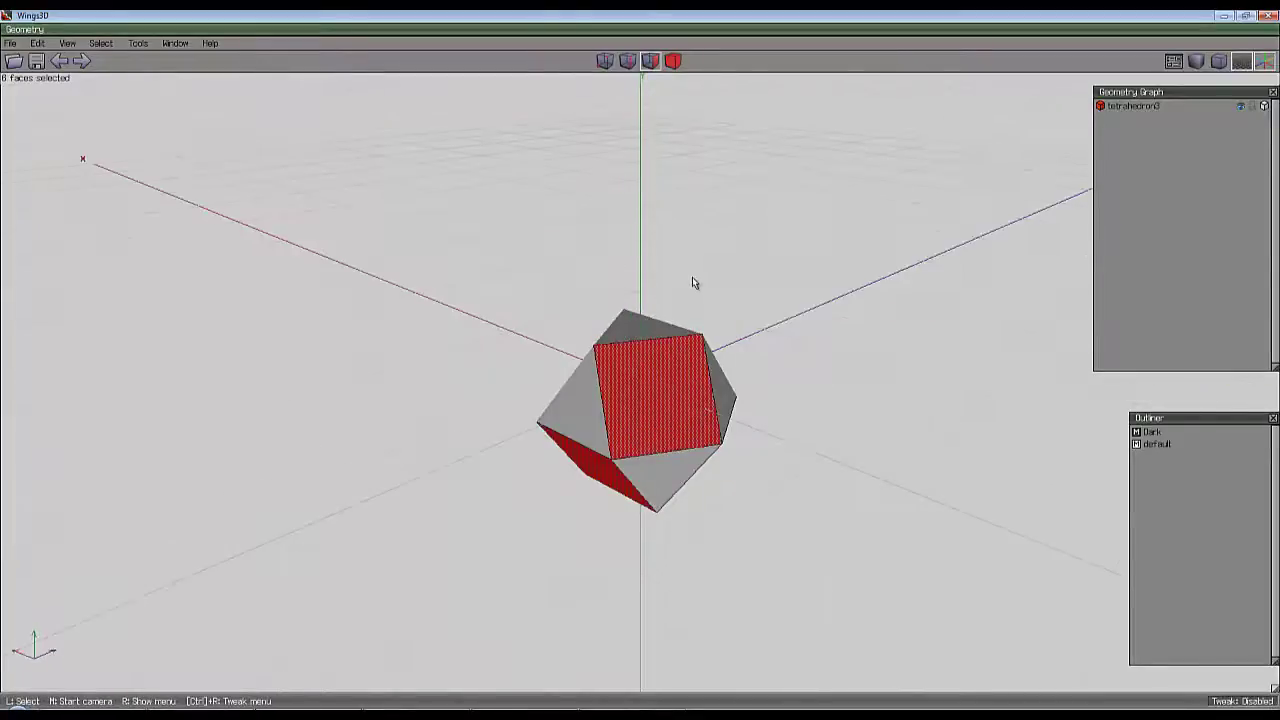
key("ctrl+z")
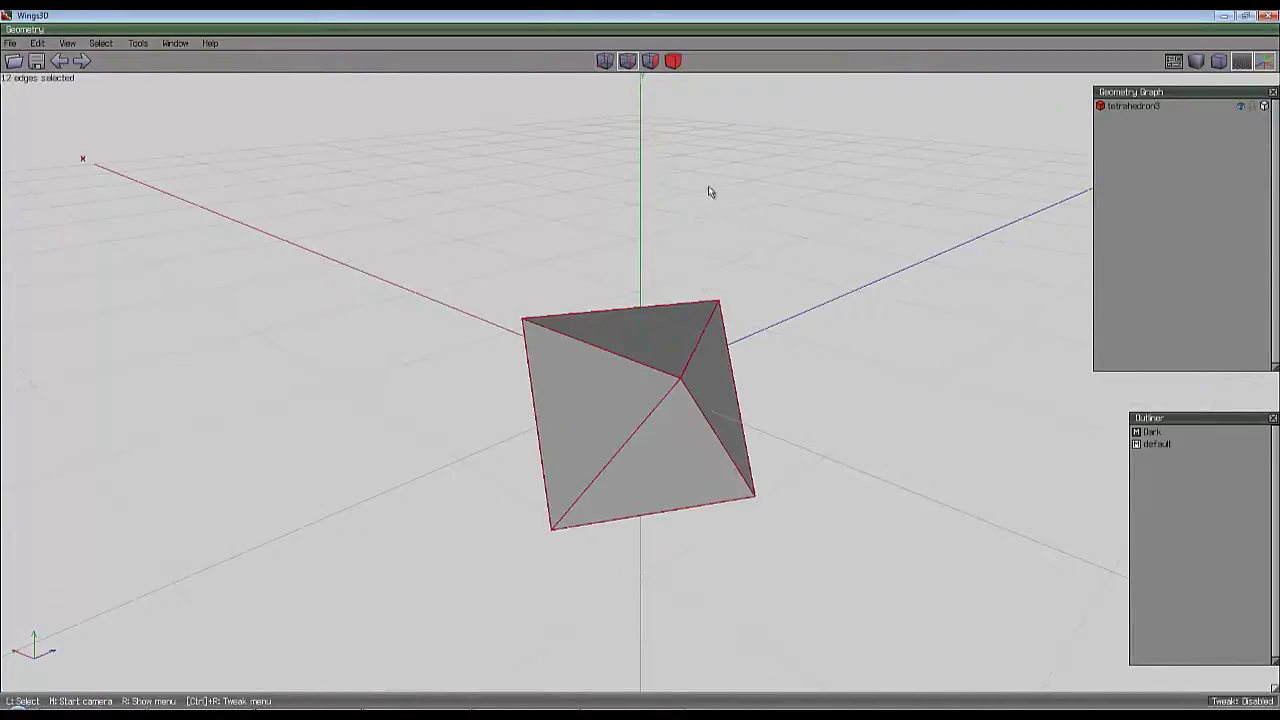
Bevel all edges of the octahedron as far as they go to form a cube.
right_click(708, 191)
left_click(700, 366)
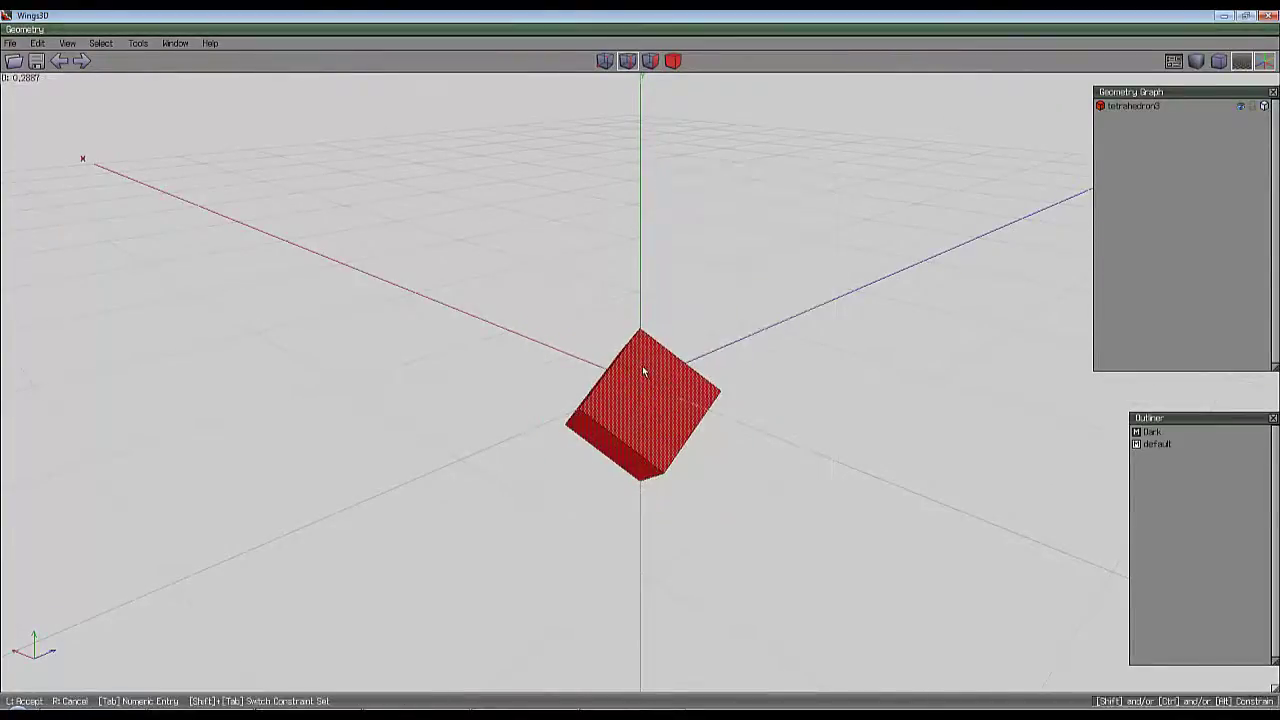
left_click(642, 369)
middle_click(693, 391)
left_click(642, 369)
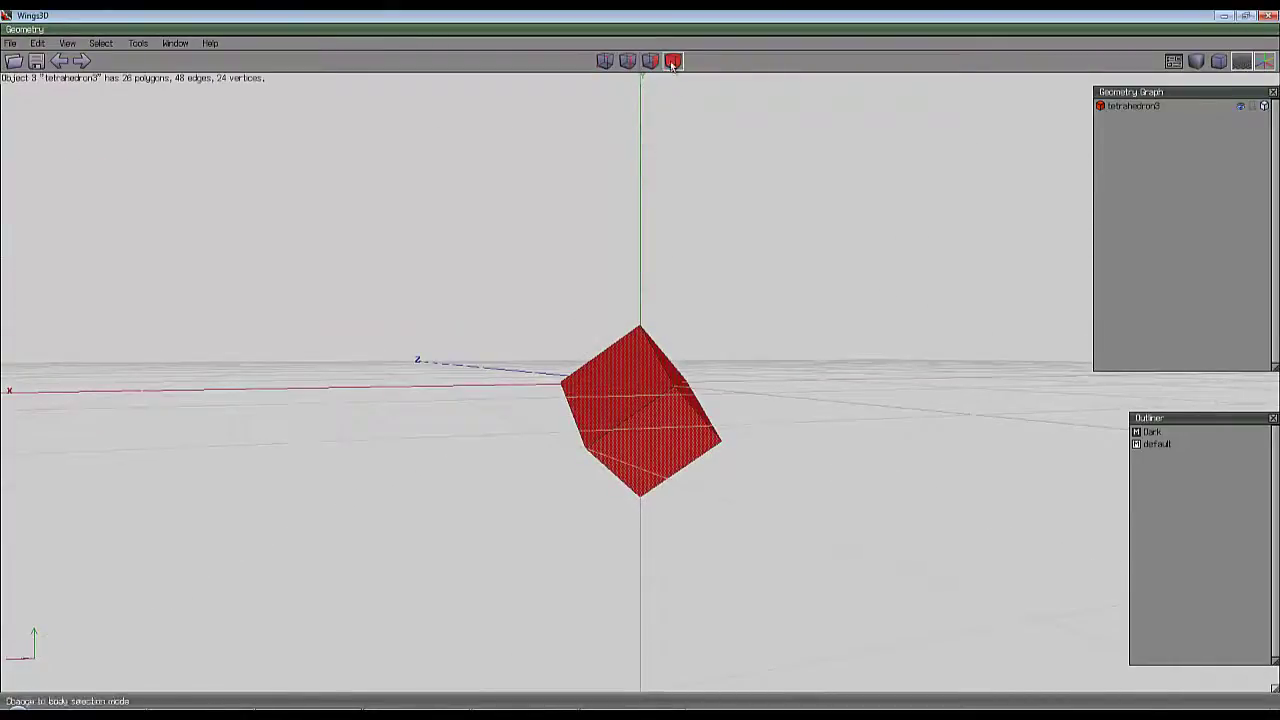
Run Cleanup on the cube to merge its duplicate vertices.
right_click(708, 165)
left_click(748, 399)
middle_click(748, 400)
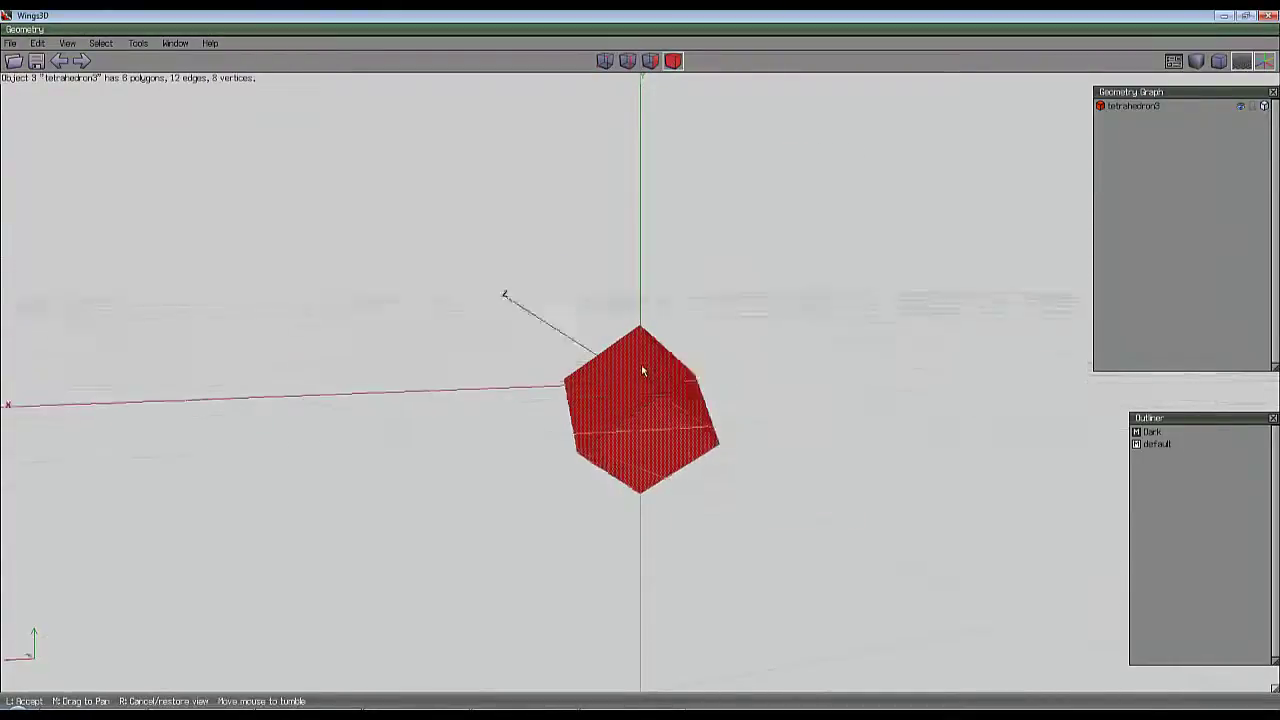
left_click(641, 364)
Create an Octotoad primitive for comparison and delete it again.
right_click(739, 258)
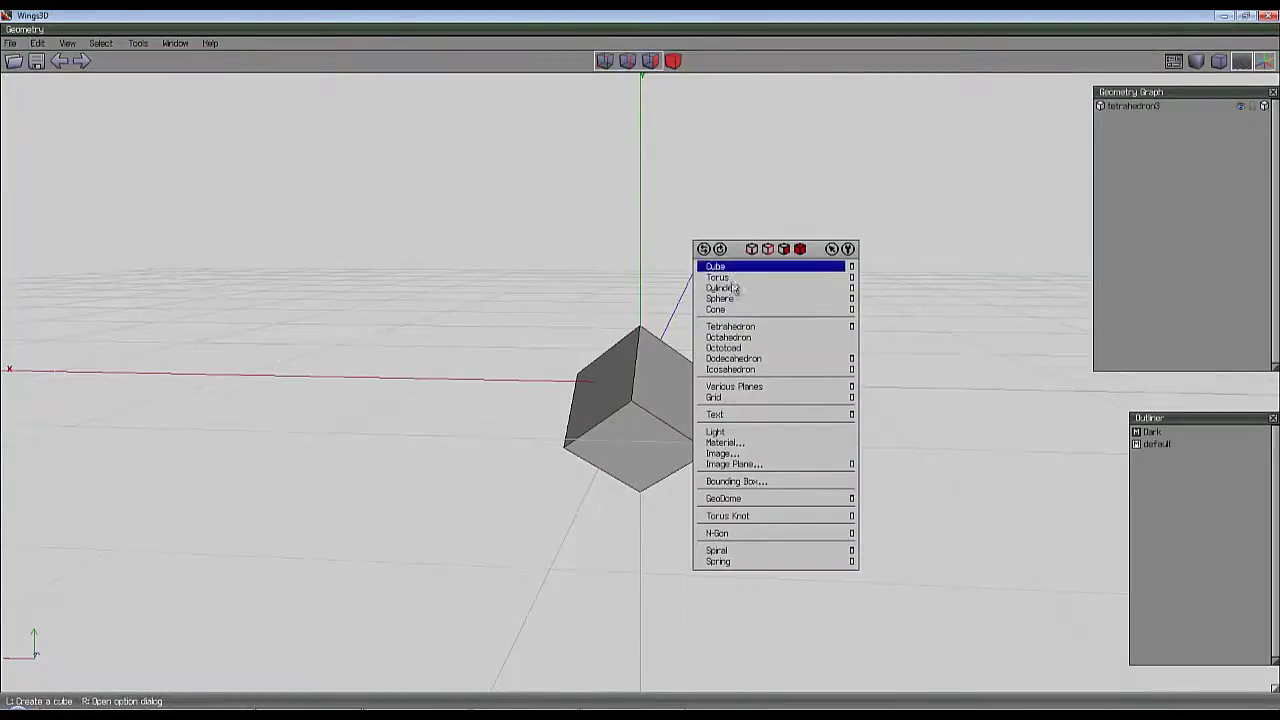
left_click(720, 348)
scroll(638, 366, "down", 5)
left_click(685, 398)
key("Delete")
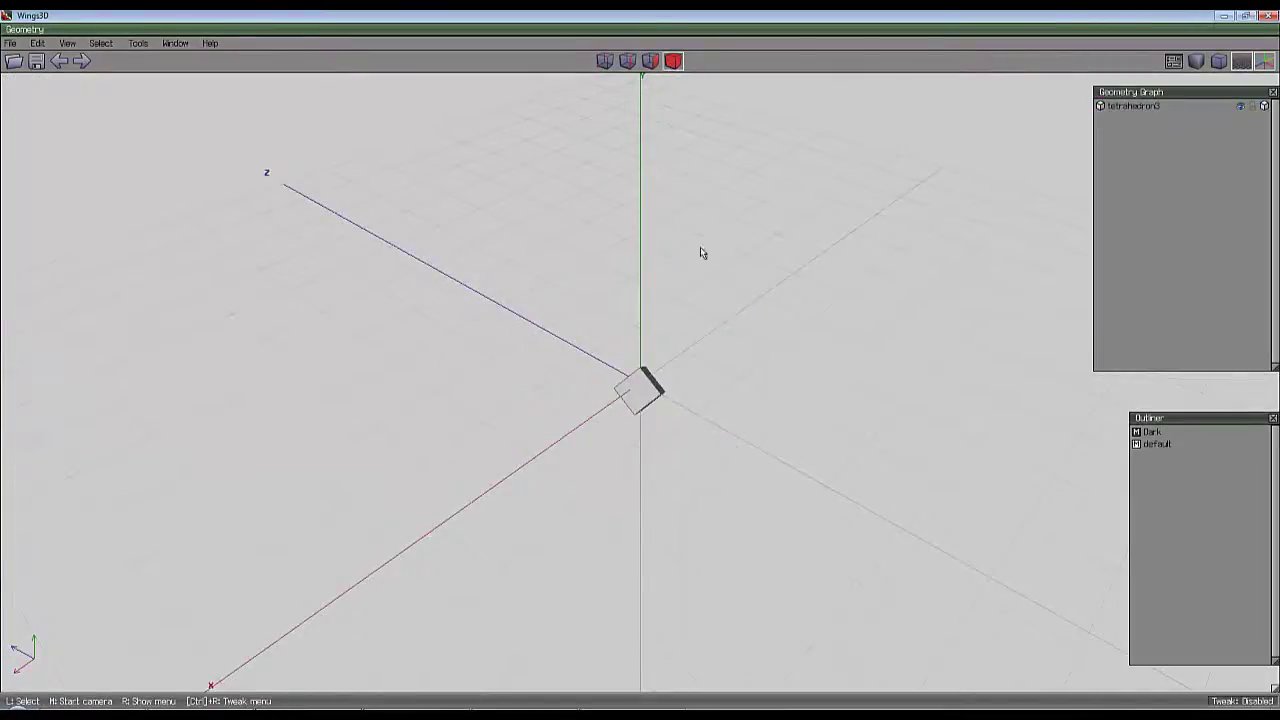
Select all vertices of the cube and bevel them until the new triangular faces meet at their corners.
left_click(645, 391)
scroll(645, 391, "up", 5)
middle_click(641, 370)
left_click(641, 370)
left_click(605, 62)
right_click(648, 192)
left_click(704, 385)
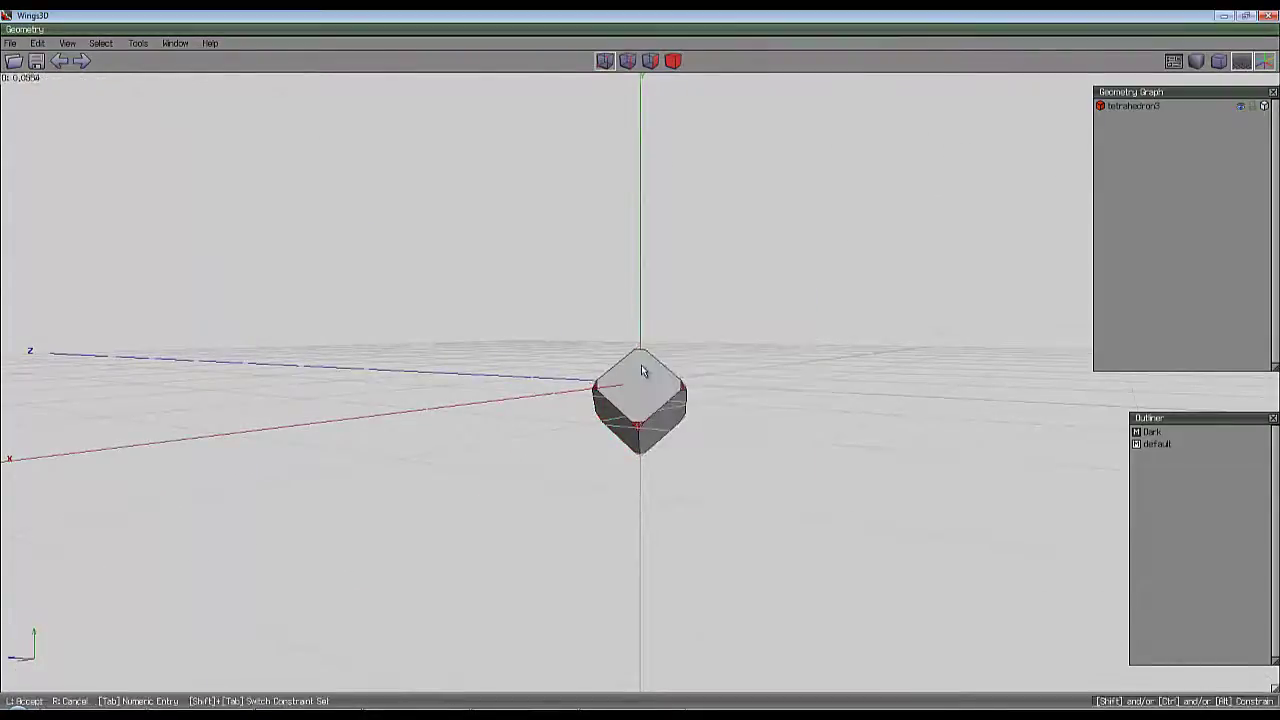
scroll(680, 397, "up", 3)
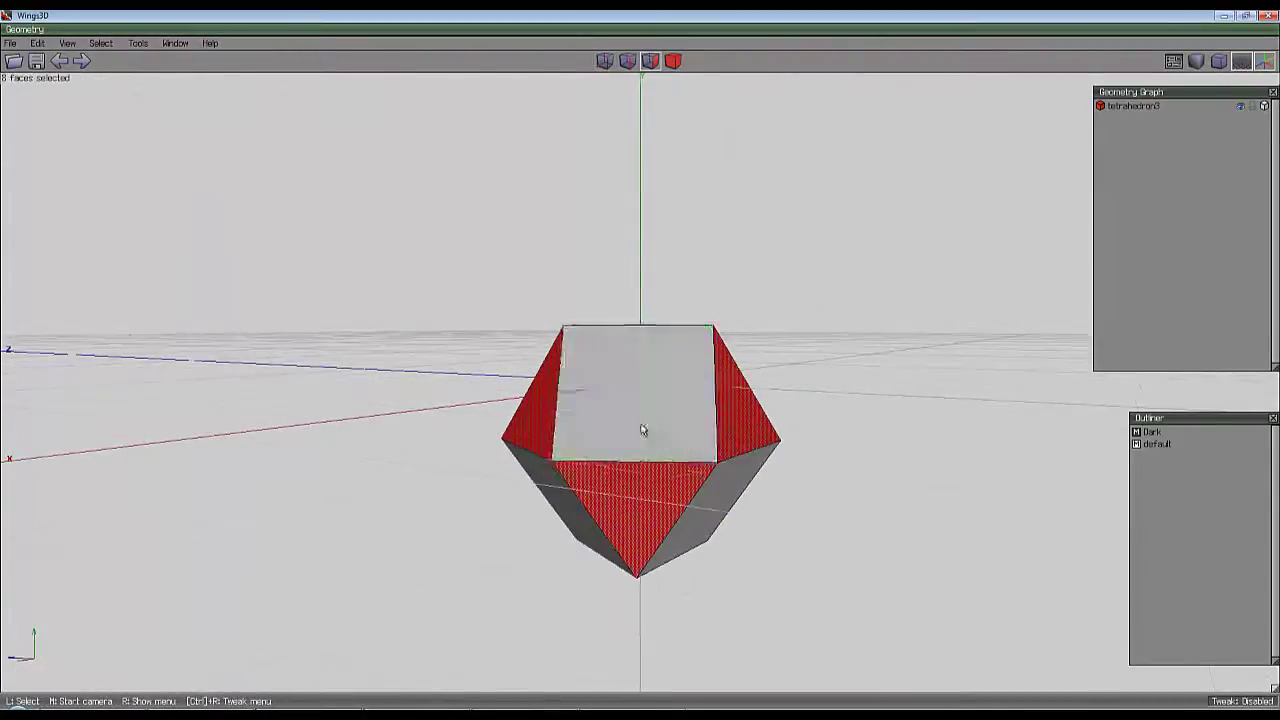
middle_click(625, 418)
left_click(633, 372)
Run Cleanup on the beveled solid of squares and triangles to merge its duplicate vertices.
left_click(672, 62)
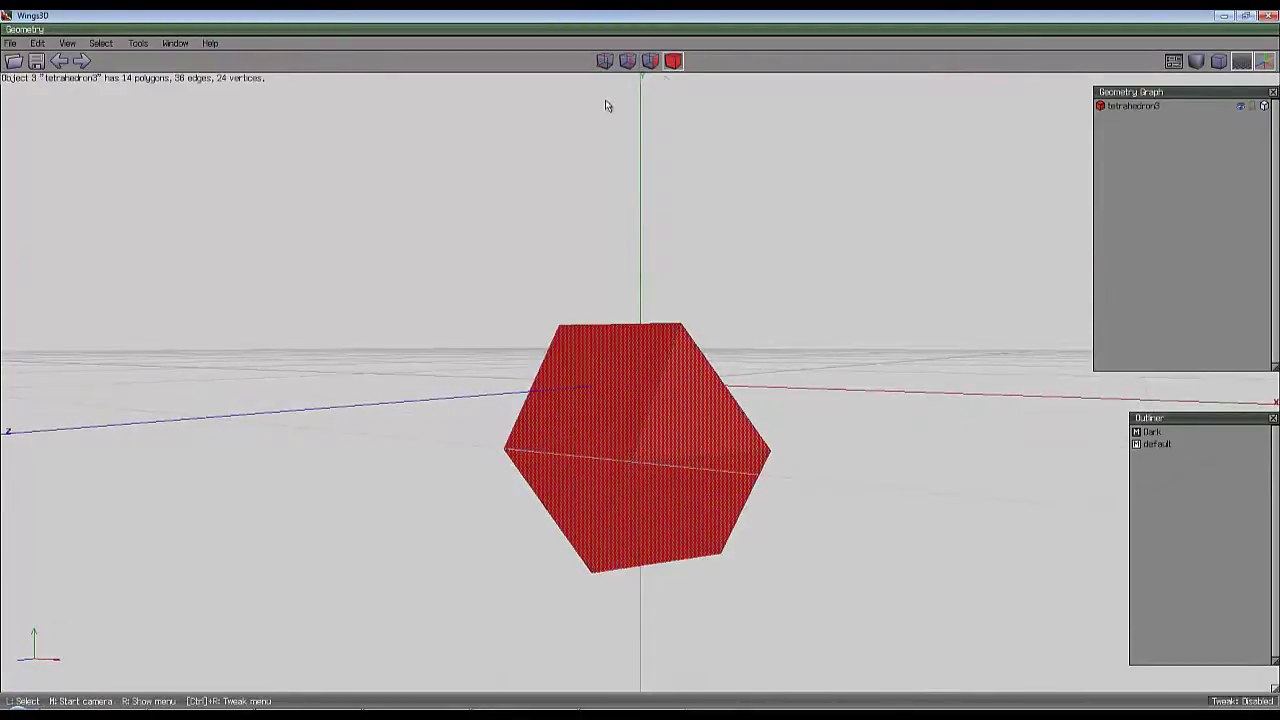
right_click(738, 207)
left_click(760, 394)
Bevel all vertices of the cleaned solid as far as they go, creating a four-sided face at each corner.
left_click(605, 62)
right_click(602, 166)
left_click(630, 354)
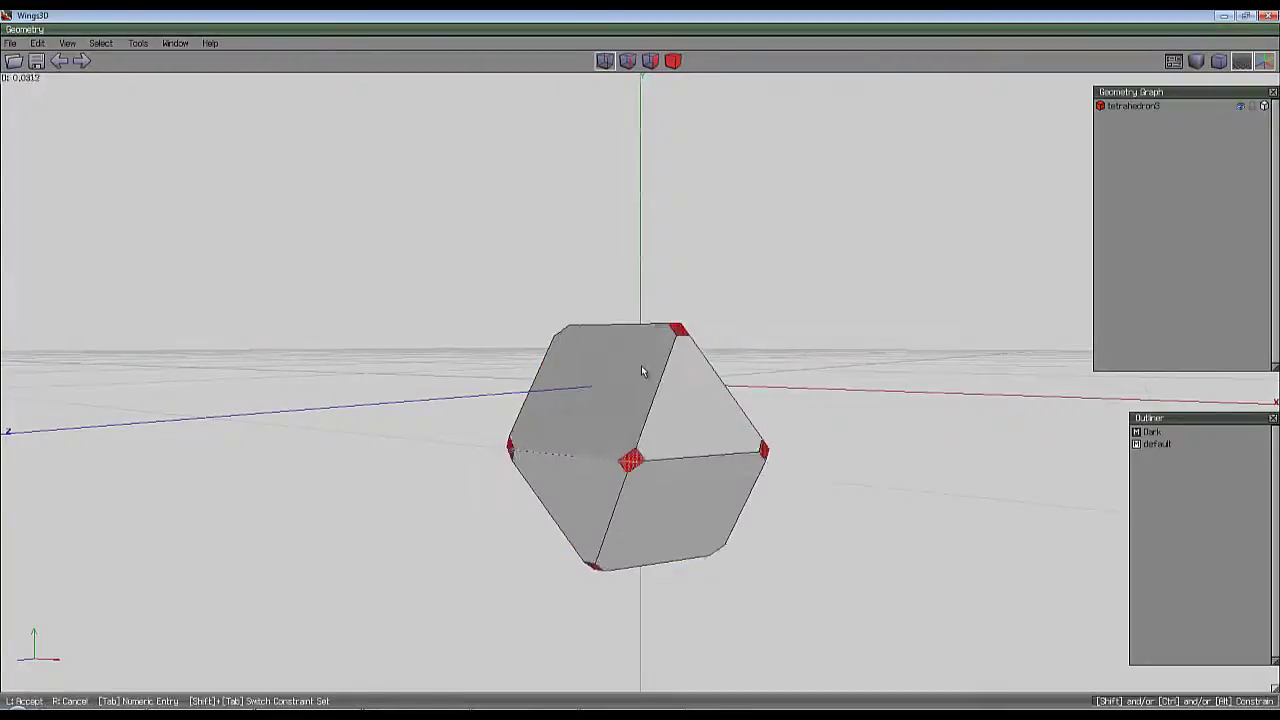
middle_click(645, 325)
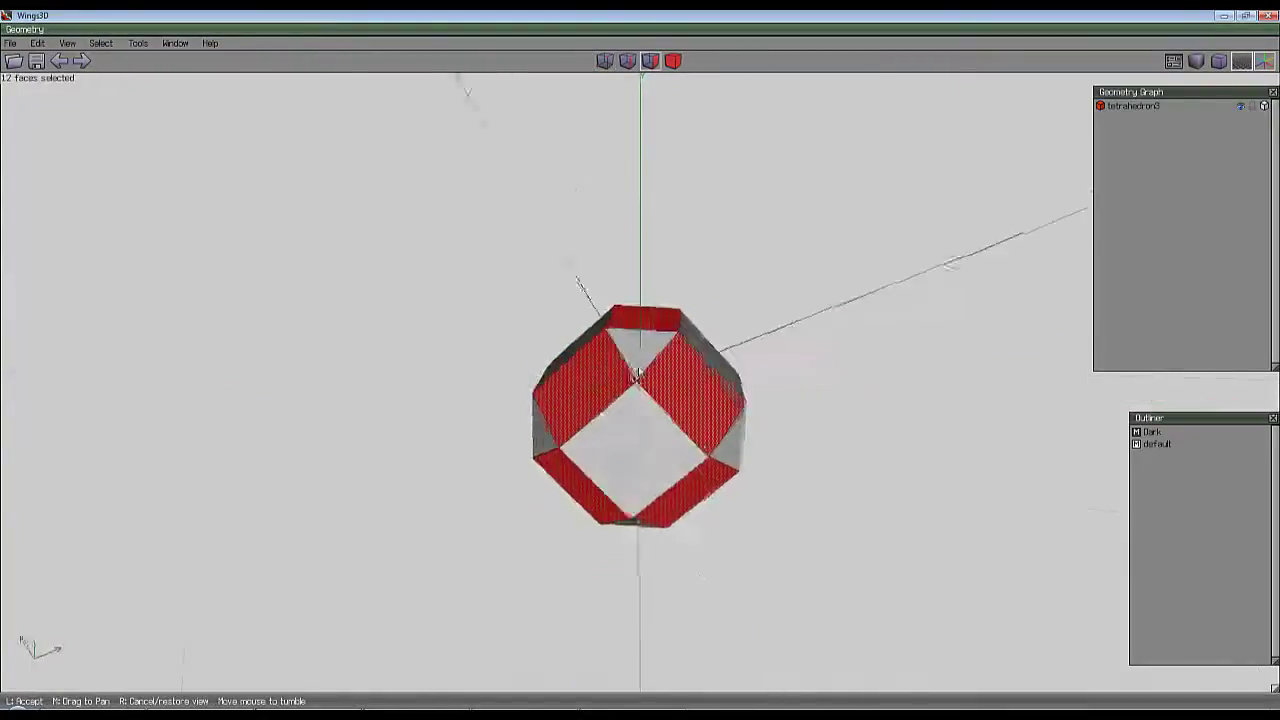
left_click(640, 373)
Clear the face selection and create an Octotoad primitive to compare with the beveled solid.
key("space")
middle_click(701, 250)
left_click(642, 373)
right_click(707, 152)
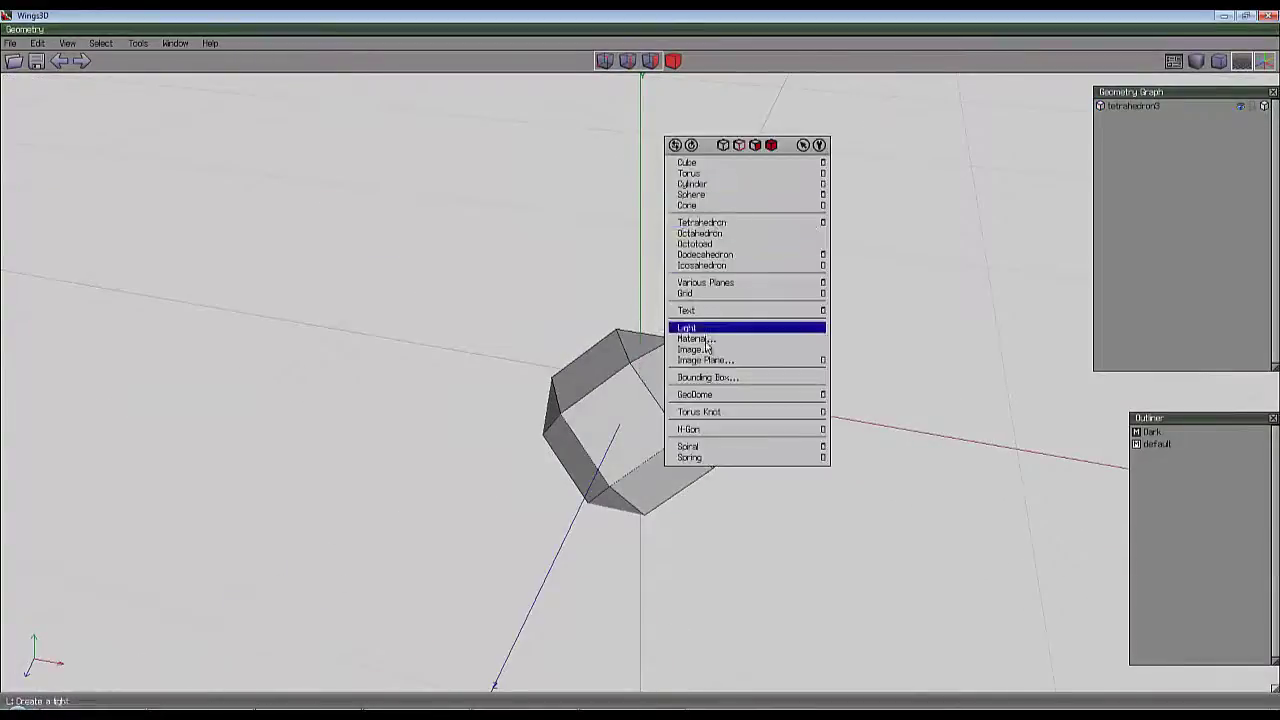
left_click(700, 244)
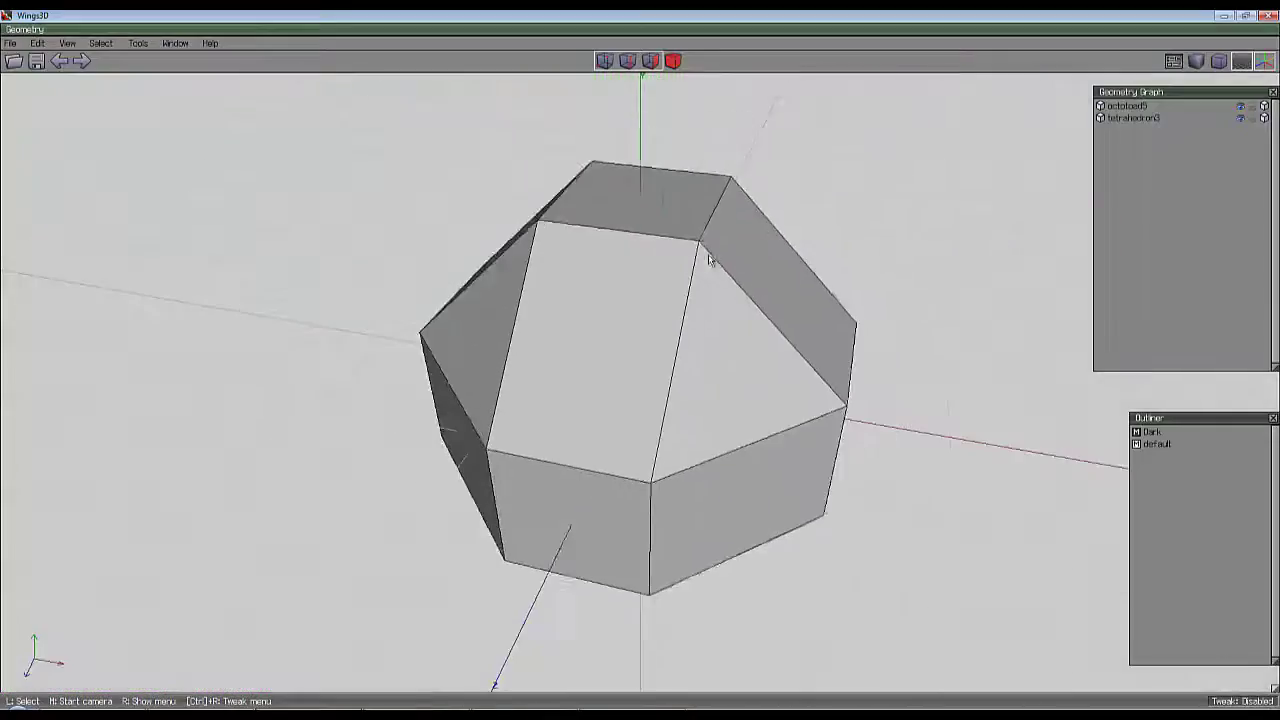
Select the octotoad and move it down the Y axis until it sits clear below the beveled solid.
middle_click(708, 256)
left_click(643, 370)
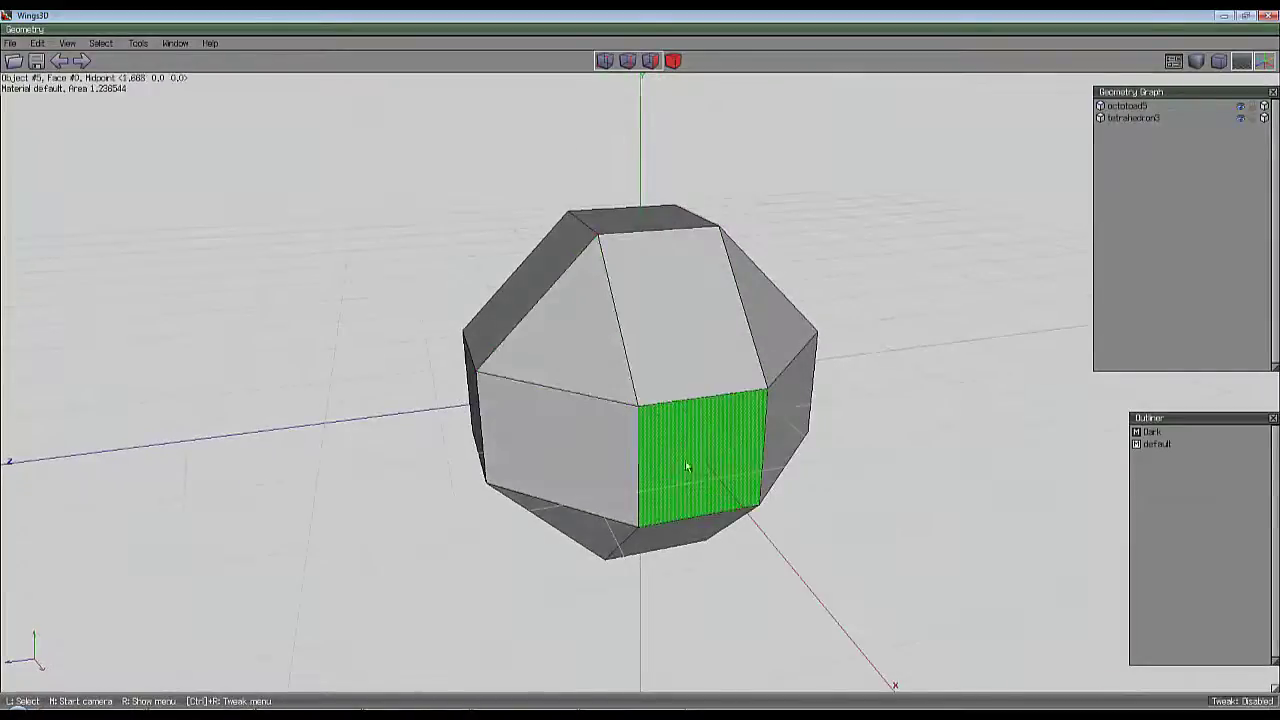
left_click(678, 62)
left_click(722, 255)
right_click(811, 187)
left_click(809, 191)
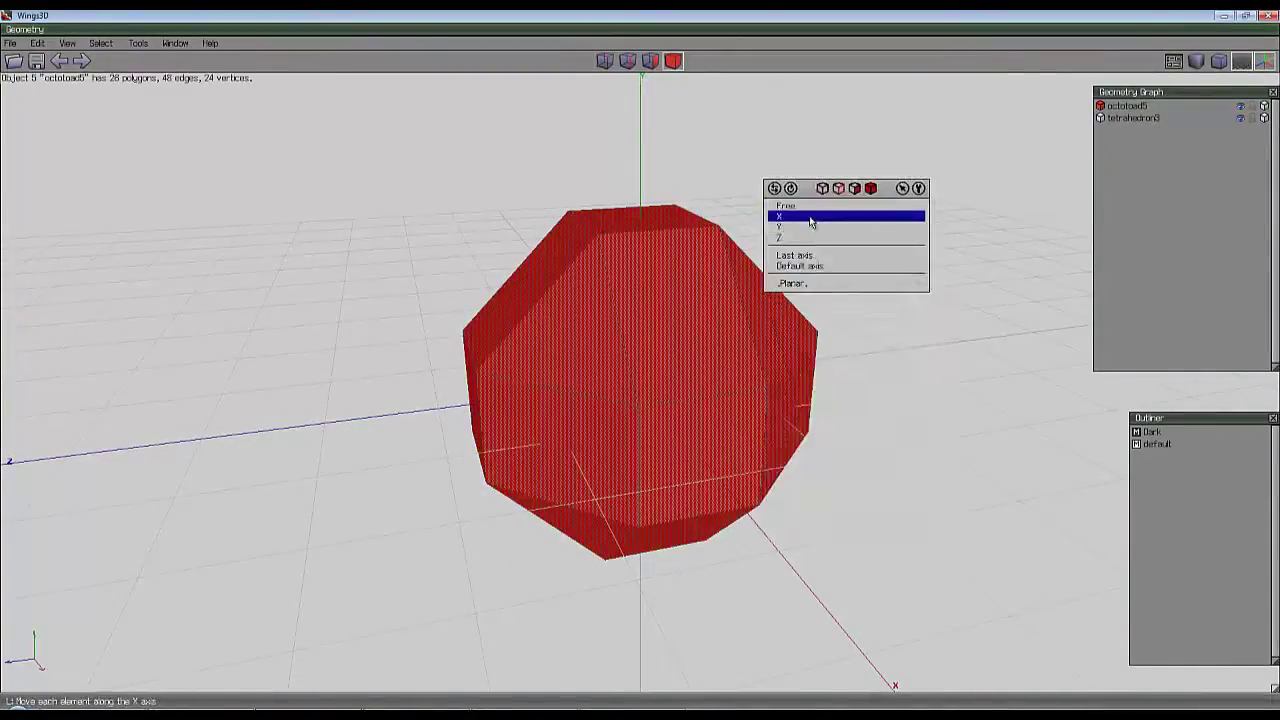
left_click(811, 228)
left_click(640, 371)
Select all similar triangular faces of the beveled solid and try scaling them uniformly for comparison with the octotoad.
middle_click(640, 371)
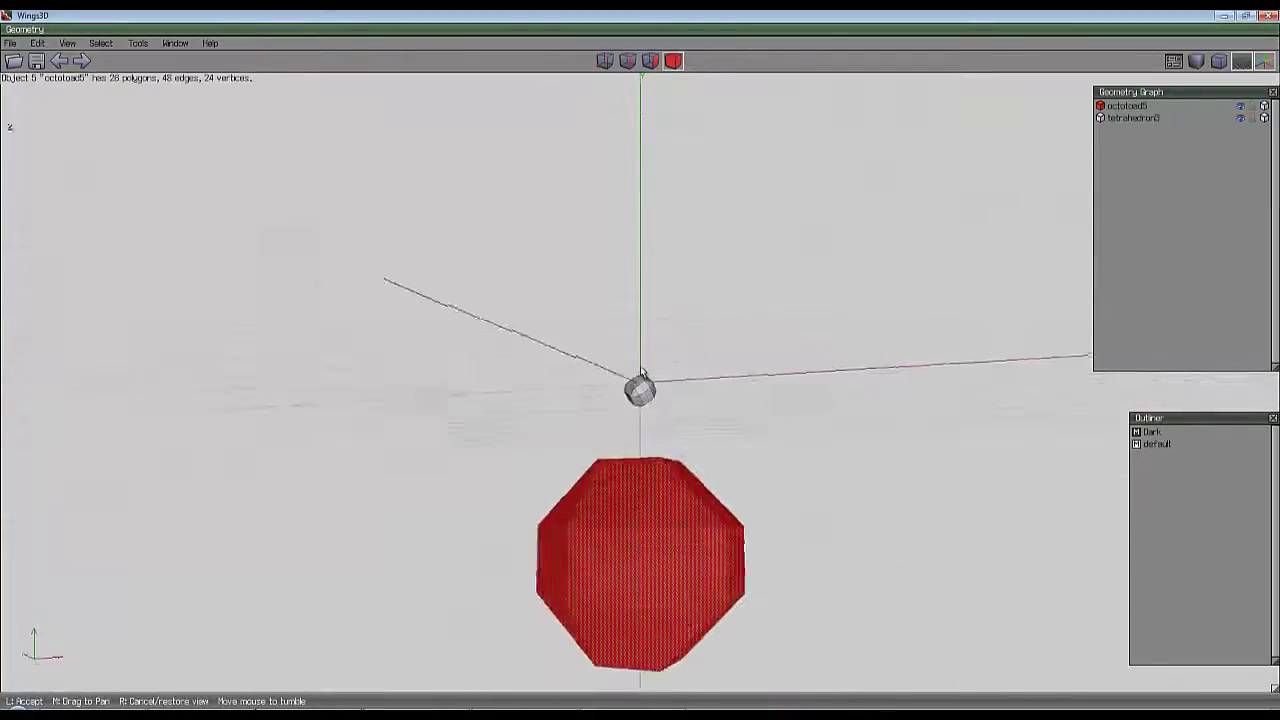
scroll(640, 371, "up", 5)
left_click(640, 371)
key("space")
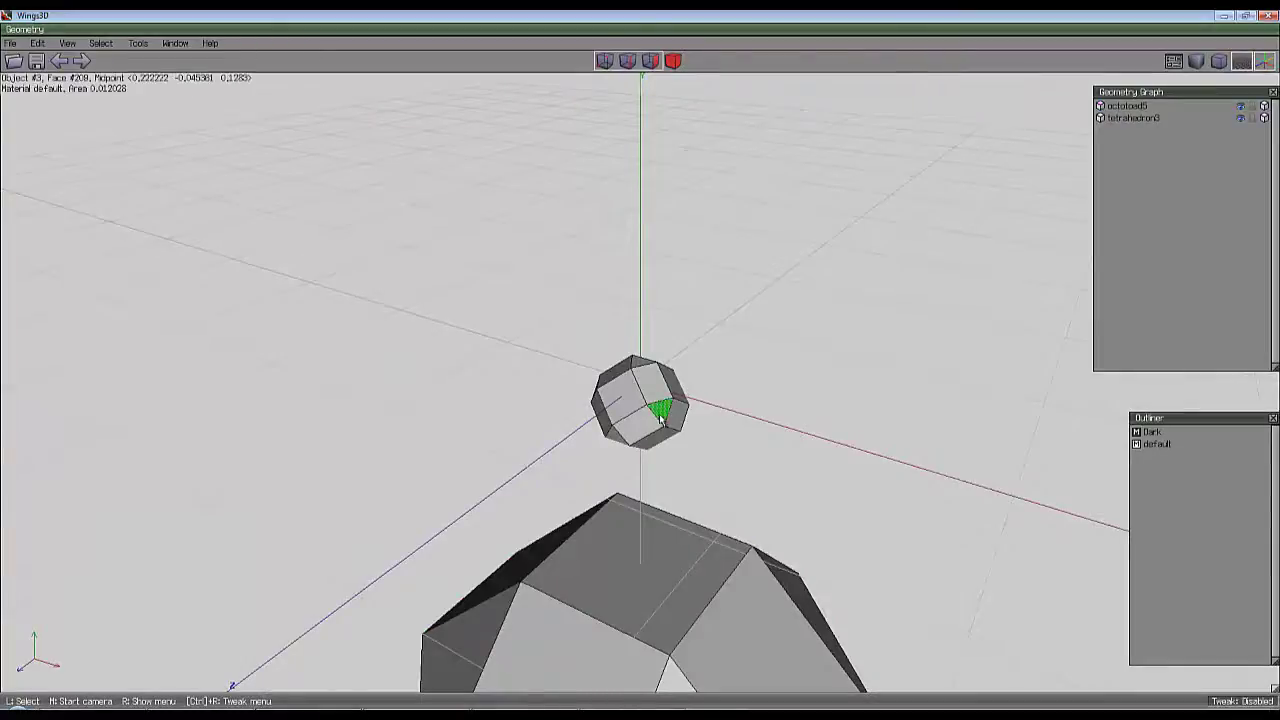
key("i")
middle_click(785, 327)
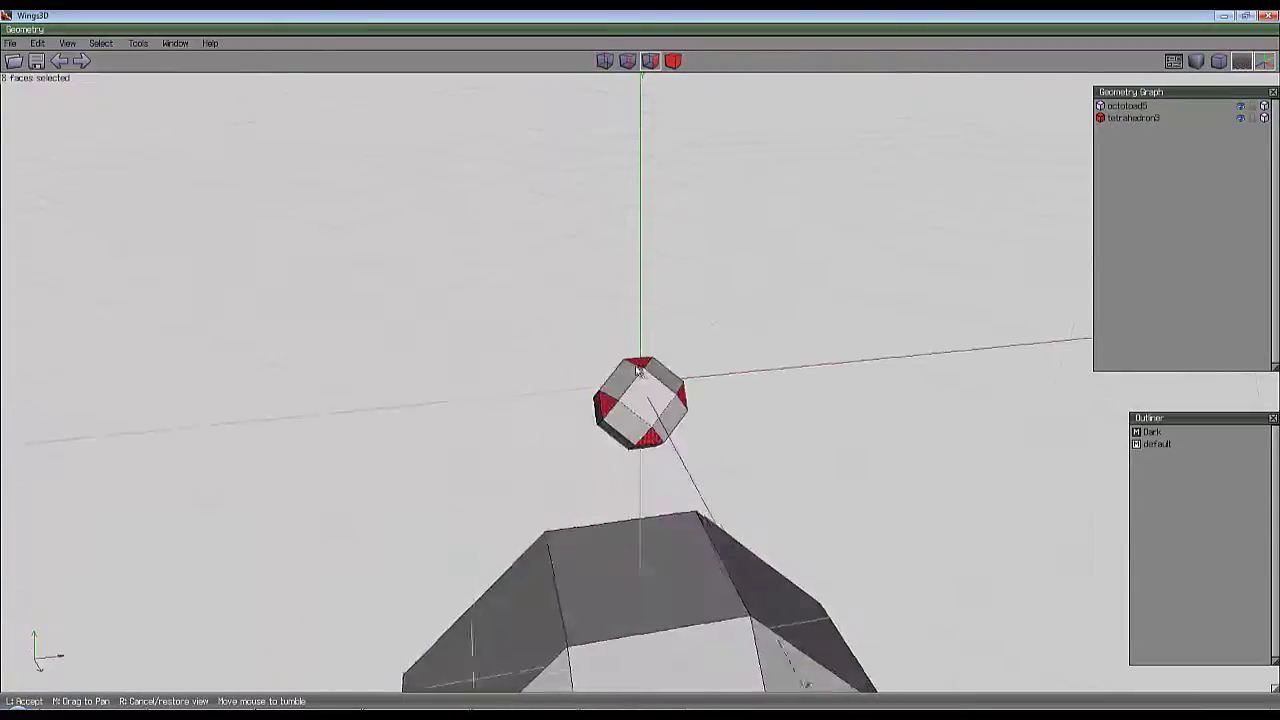
left_click(785, 327)
right_click(783, 254)
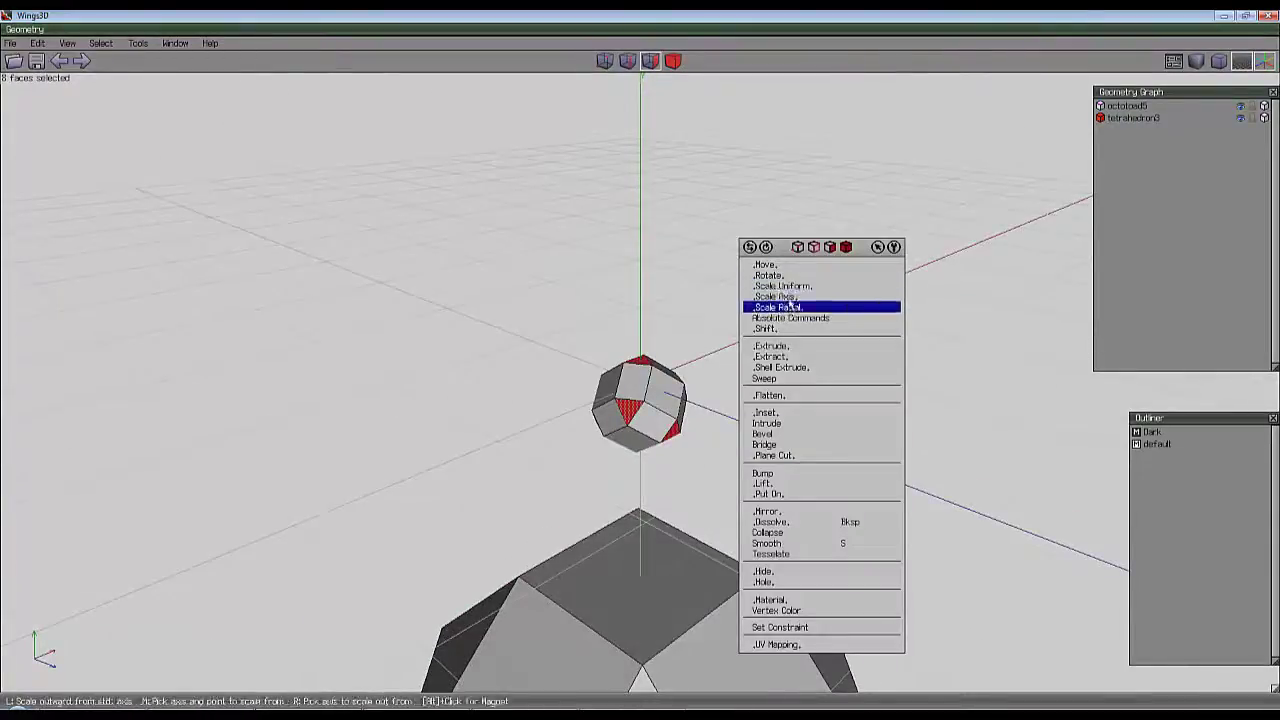
left_click(790, 298)
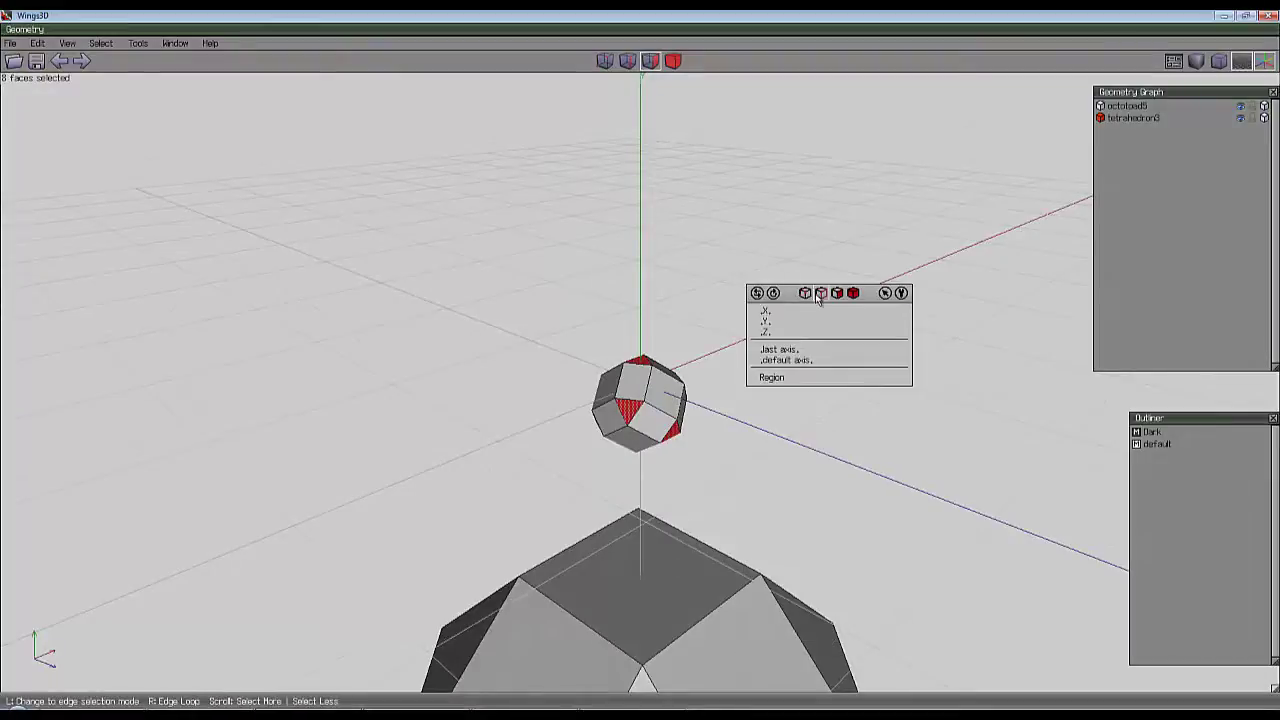
right_click(751, 266)
left_click(752, 311)
right_click(758, 261)
left_click(764, 295)
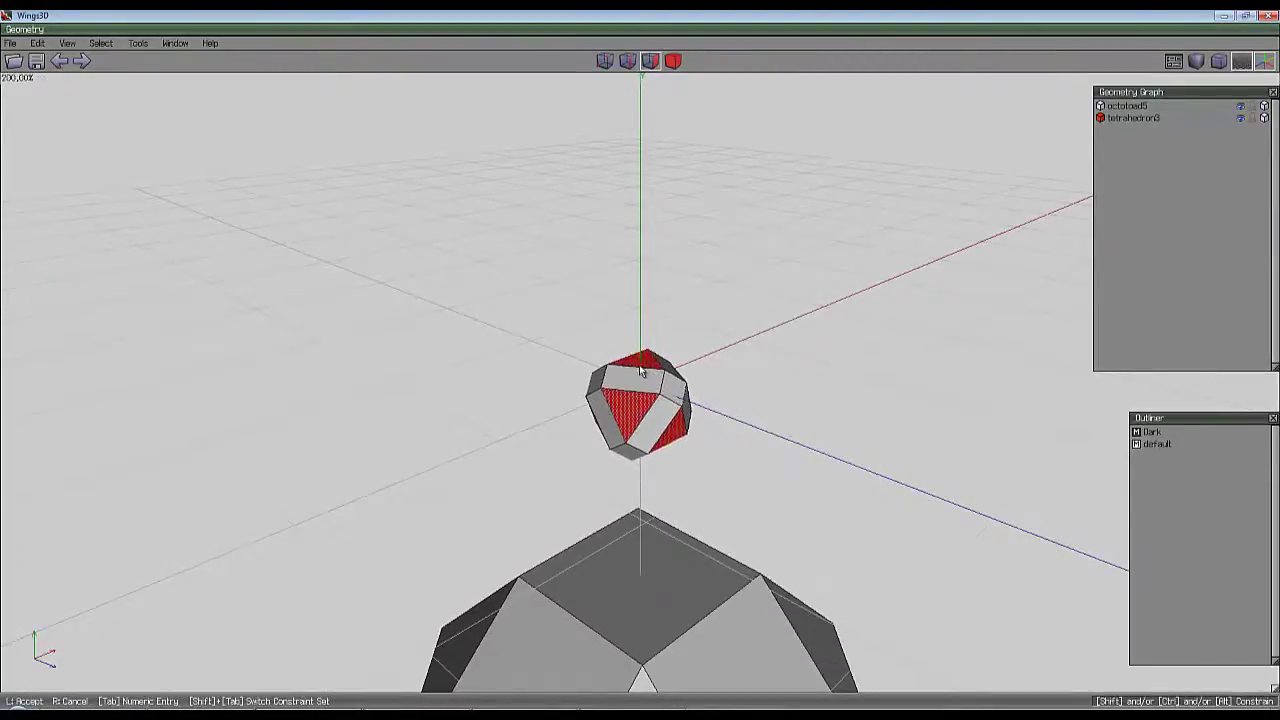
left_click(640, 370)
Select the octotoad and delete it, keeping only the solid derived from the tetrahedron.
scroll(660, 405, "down", 4)
middle_click(667, 412)
left_click(667, 412)
key("b")
key("ctrl+shift+i")
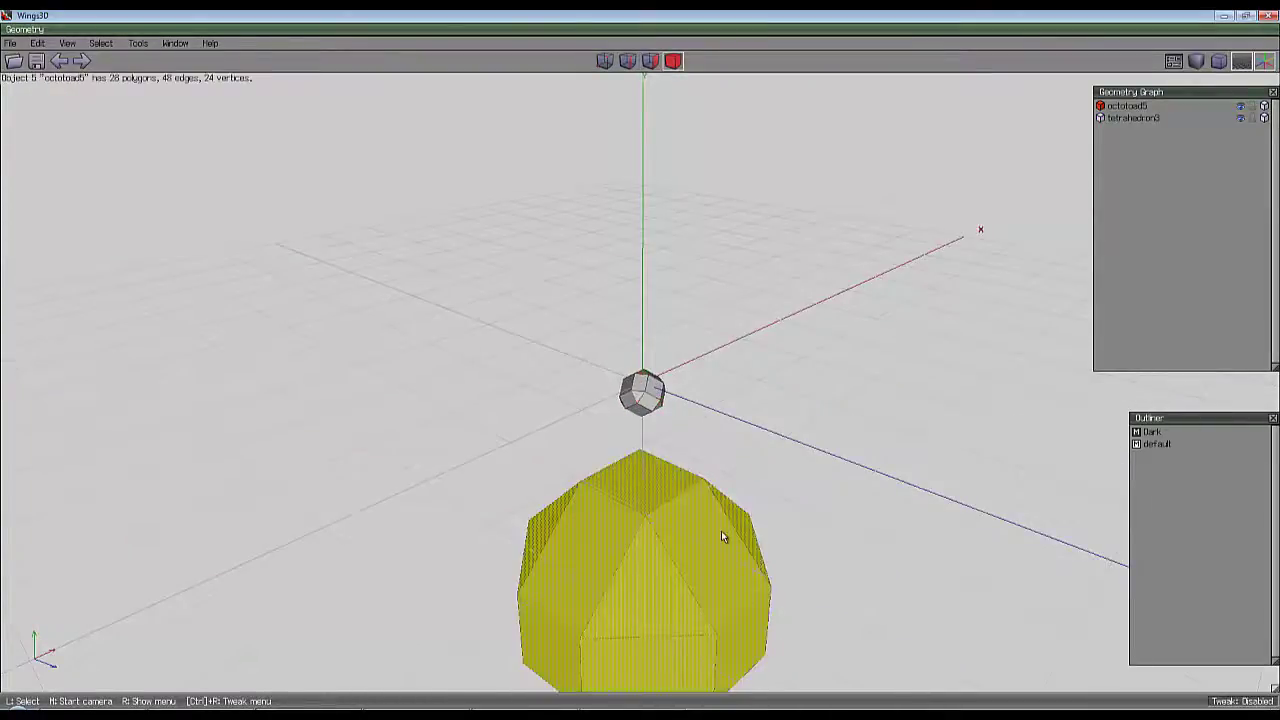
key("Delete")
Select all similar four-sided faces that border the triangles, collapse them to vertices and inspect the resulting solid.
scroll(716, 436, "up", 5)
middle_click(720, 424)
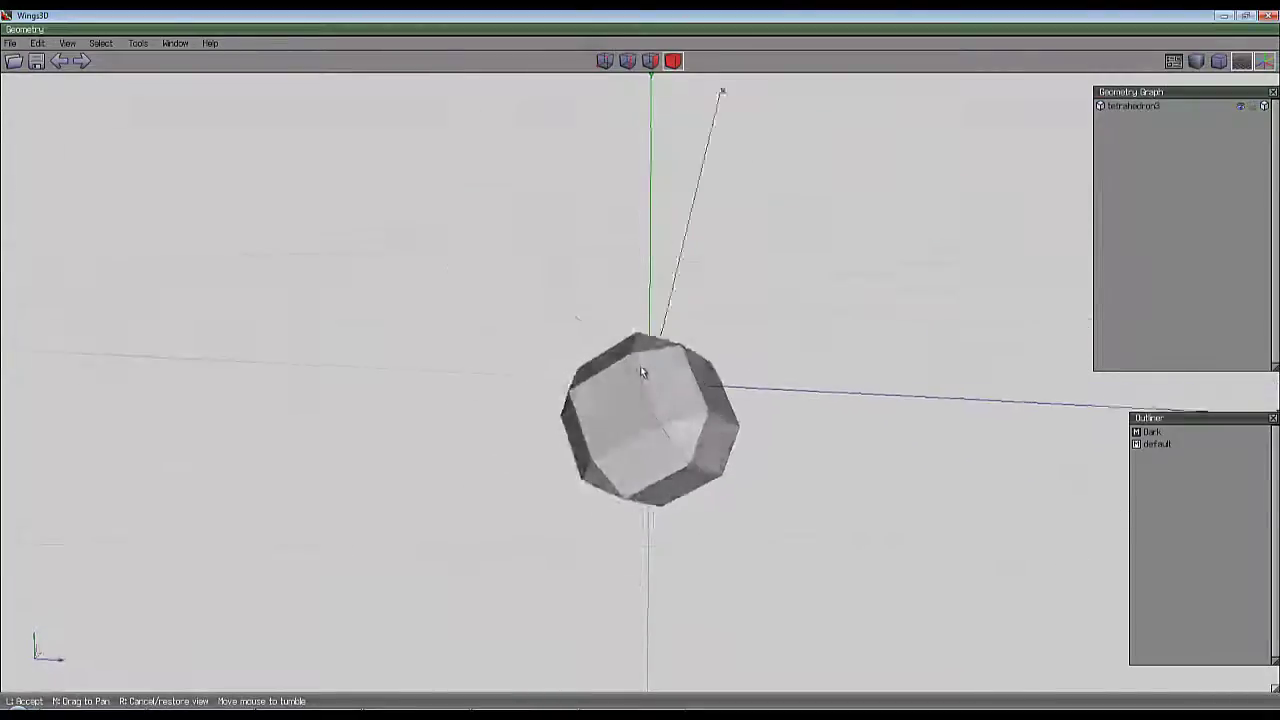
left_click(642, 368)
key("space")
left_click(660, 398)
left_click(706, 428)
key("i")
right_click(798, 244)
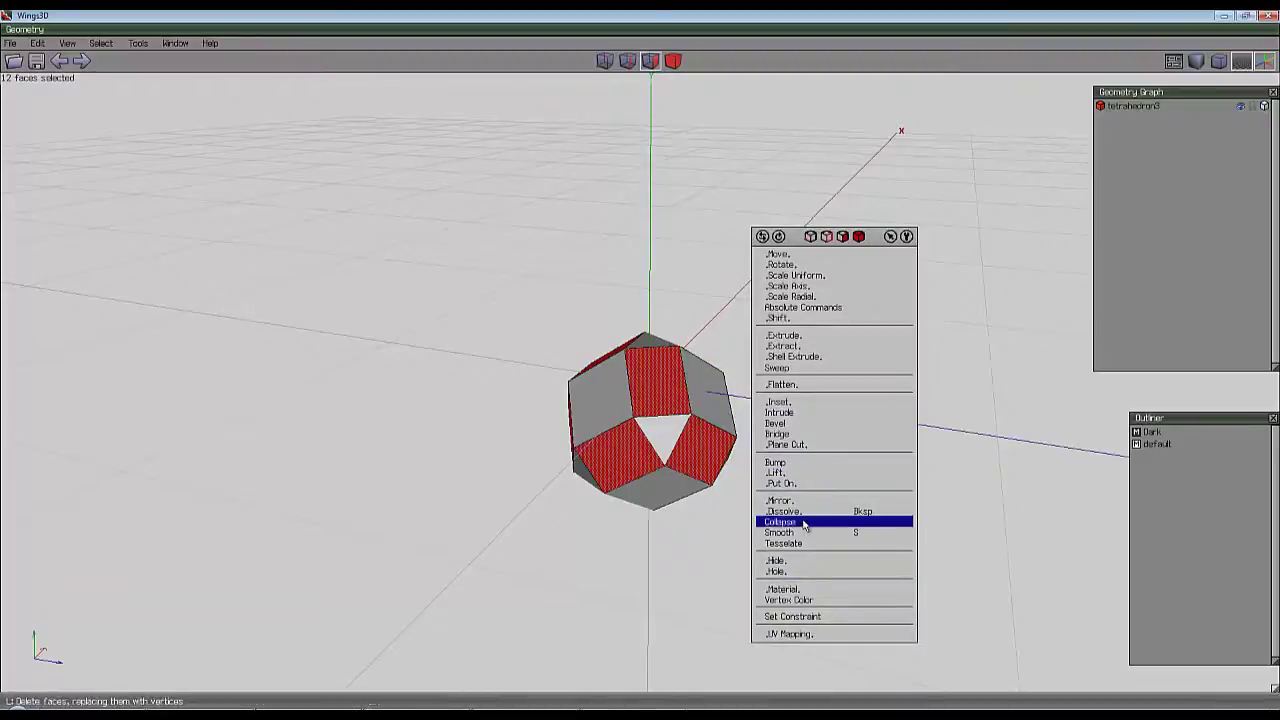
left_click(782, 522)
middle_click(781, 479)
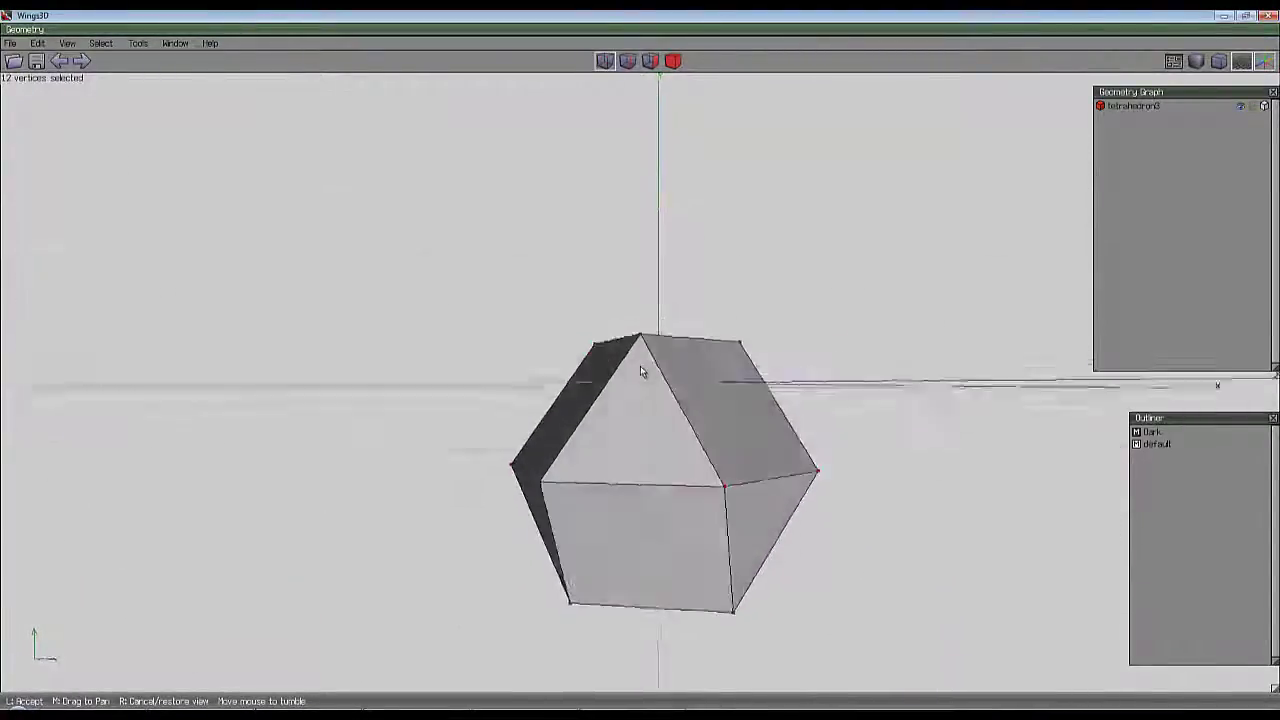
left_click(787, 364)
left_click(673, 62)
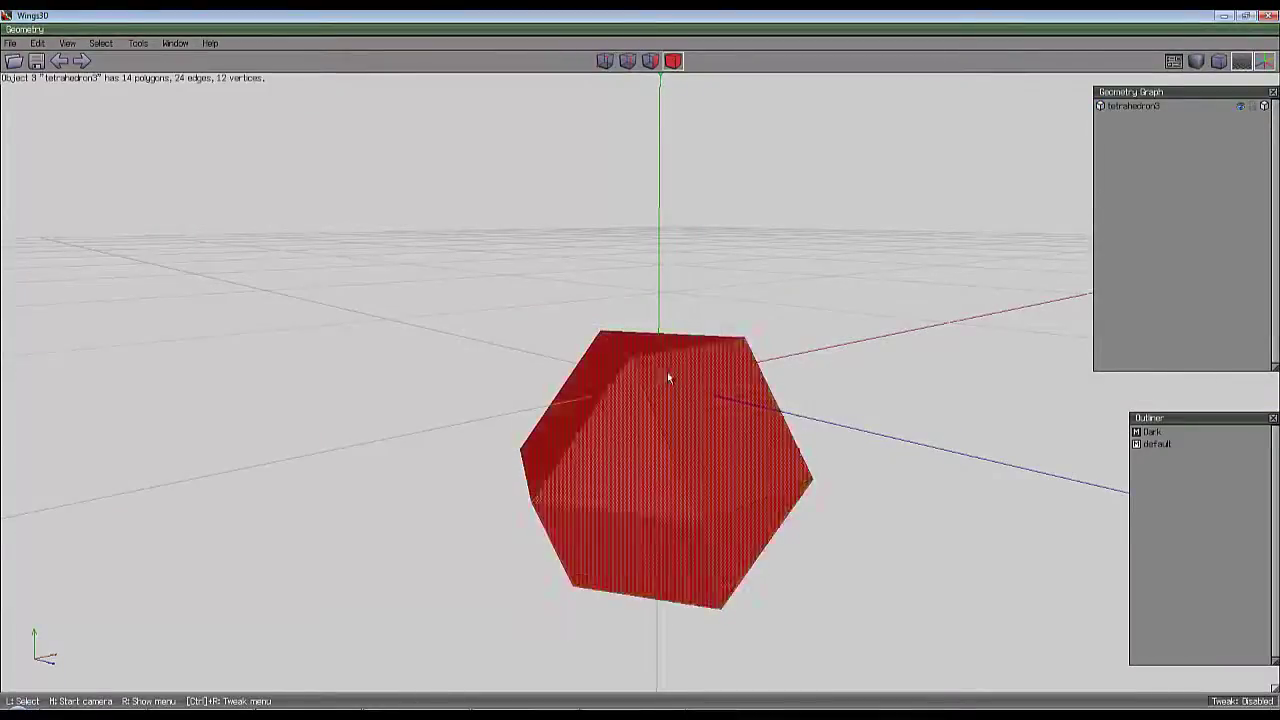
middle_click(667, 372)
left_click(559, 280)
Connect opposite corner vertices of the solid's square faces with diagonal edges.
left_click(605, 62)
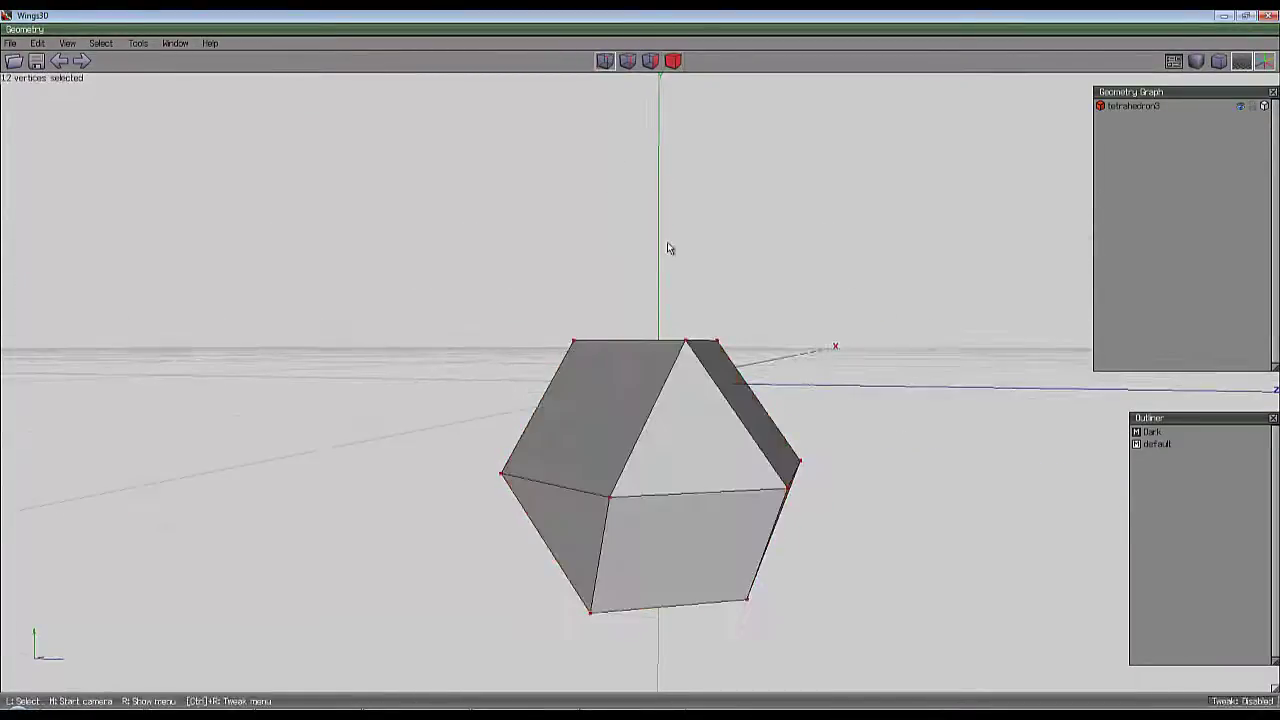
middle_click(660, 356)
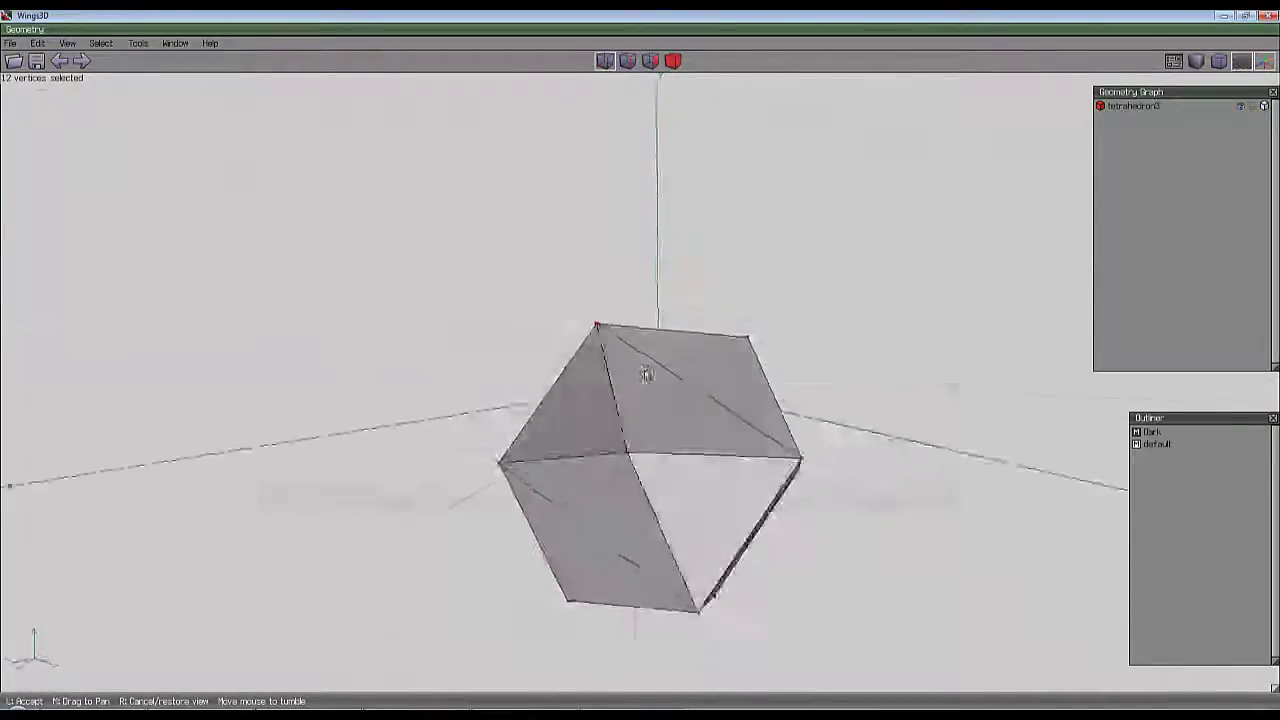
middle_click(641, 447)
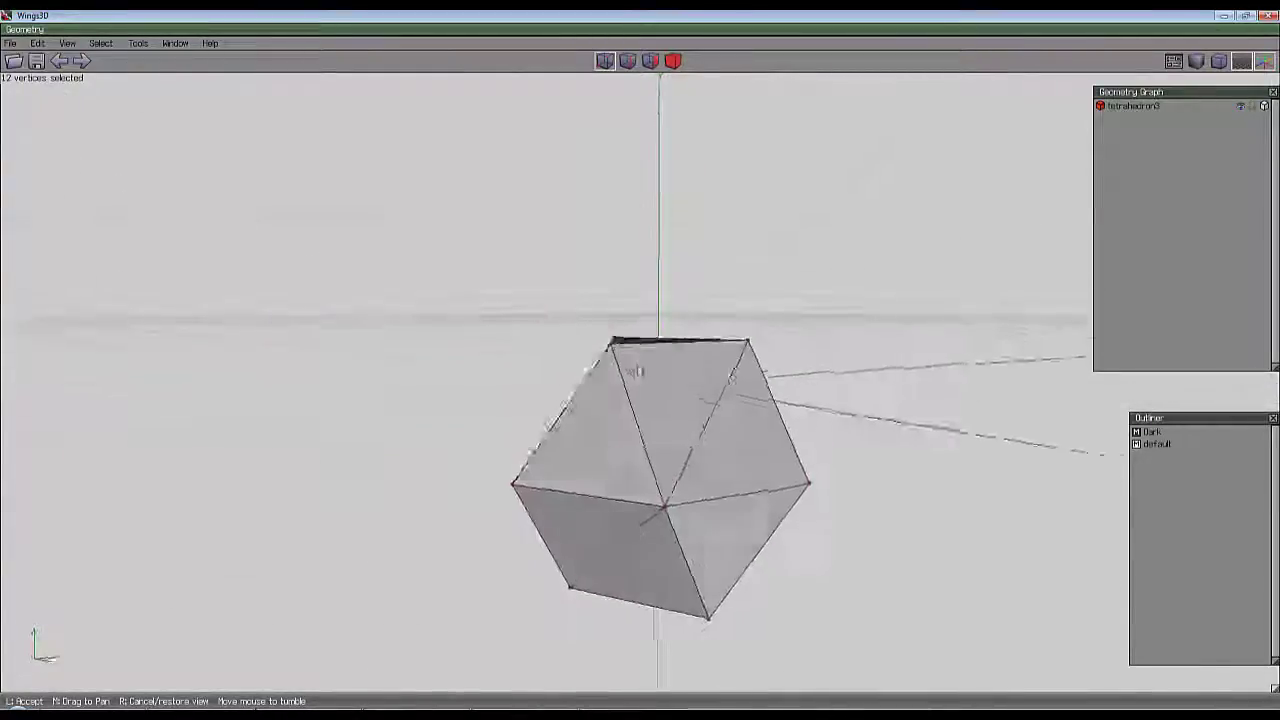
left_click(632, 369)
key("space")
left_click(676, 445)
middle_click(674, 466)
left_click(642, 374)
left_click(665, 486)
right_click(913, 482)
left_click(908, 677)
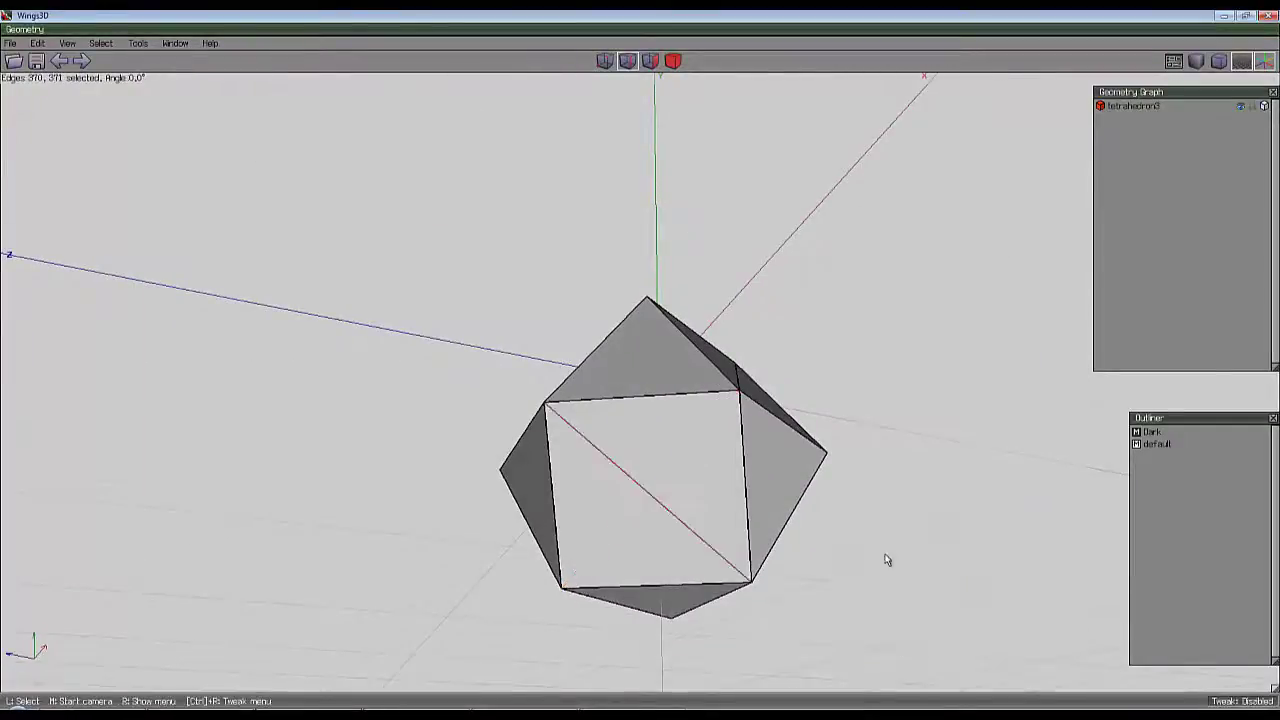
Check the diagonals across the remaining square faces from all sides so that every face is a triangle.
middle_click(885, 560)
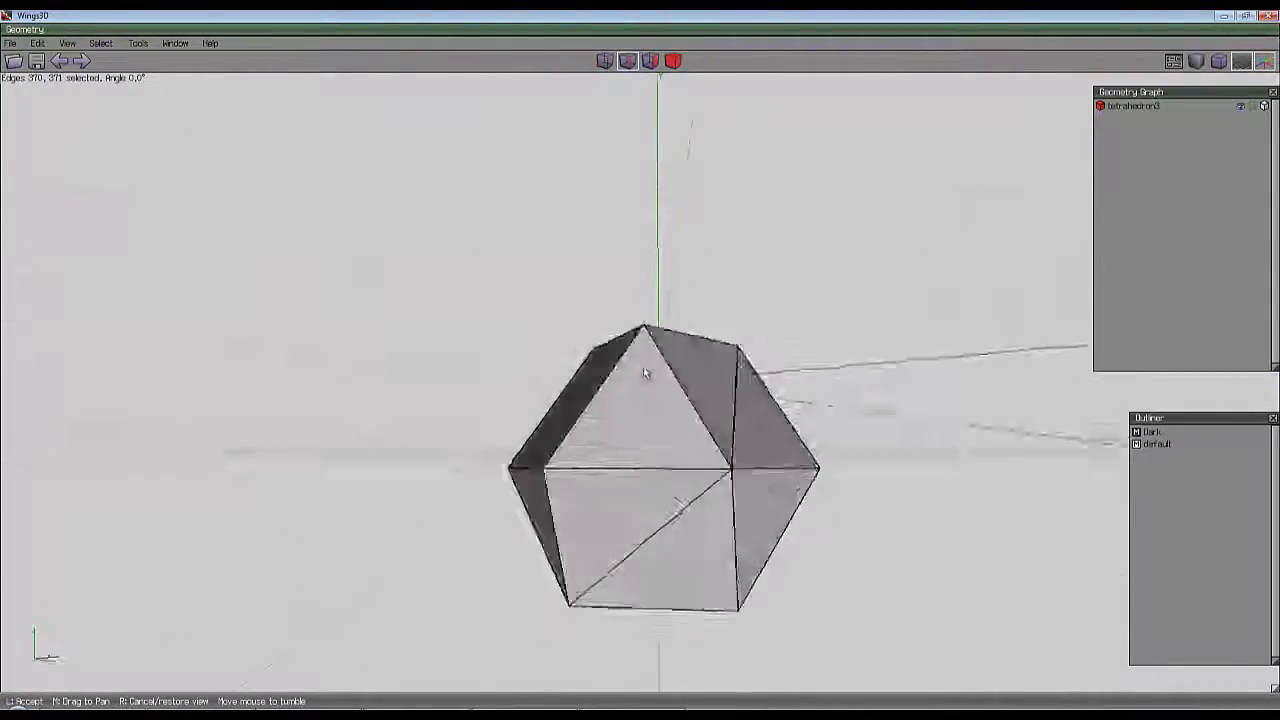
left_click(880, 557)
left_click(726, 514)
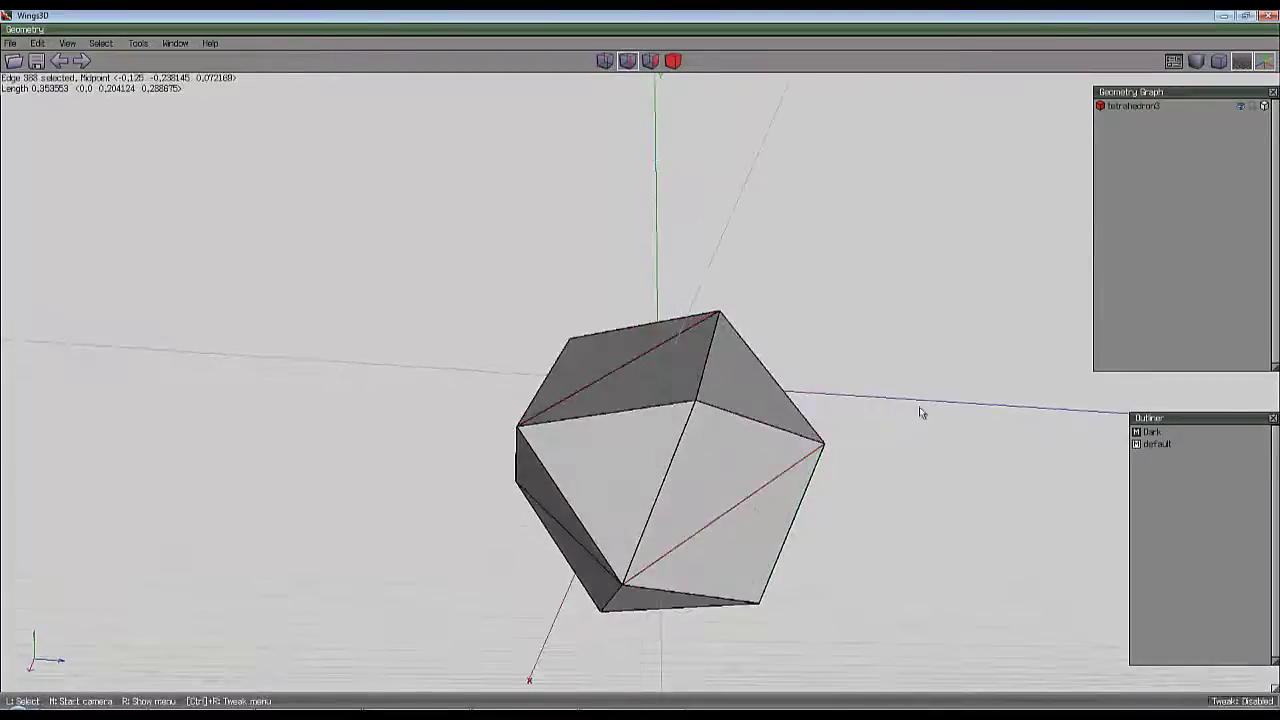
right_click(888, 350)
key("Escape")
middle_click(886, 531)
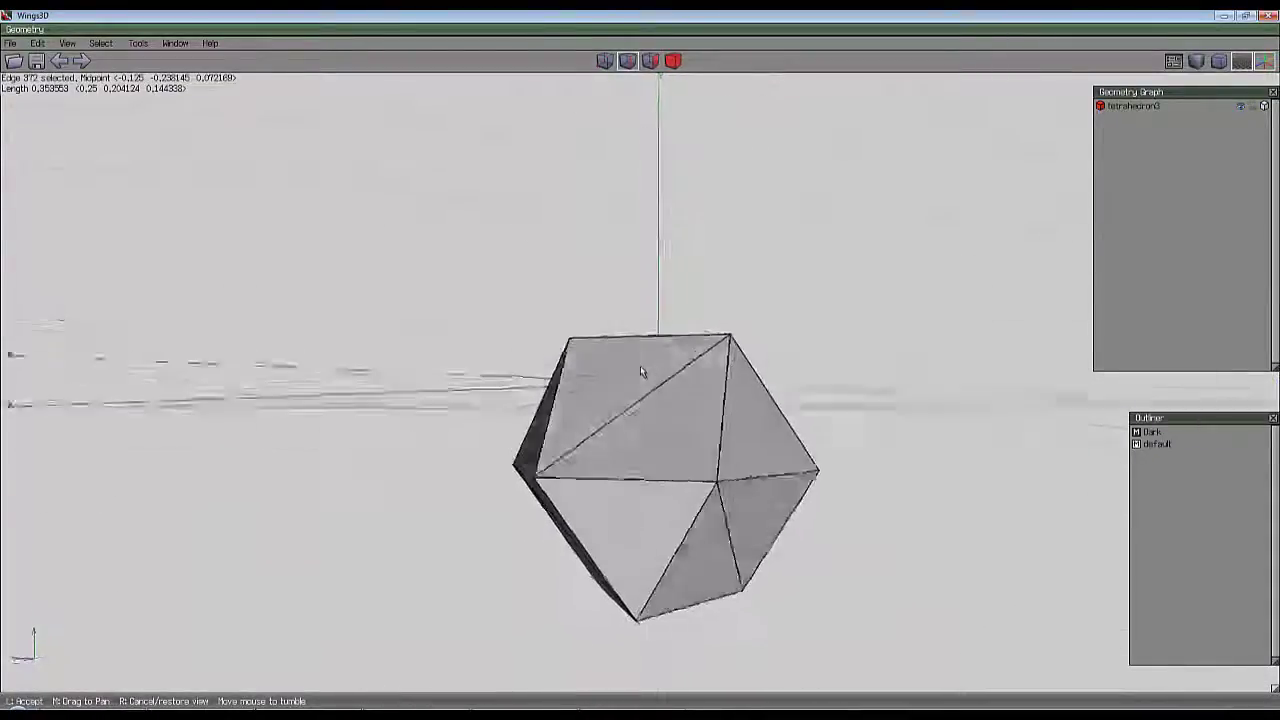
left_click(712, 227)
Select all vertices of the triangulated solid and bevel them as far as they go.
left_click(673, 62)
left_click(605, 62)
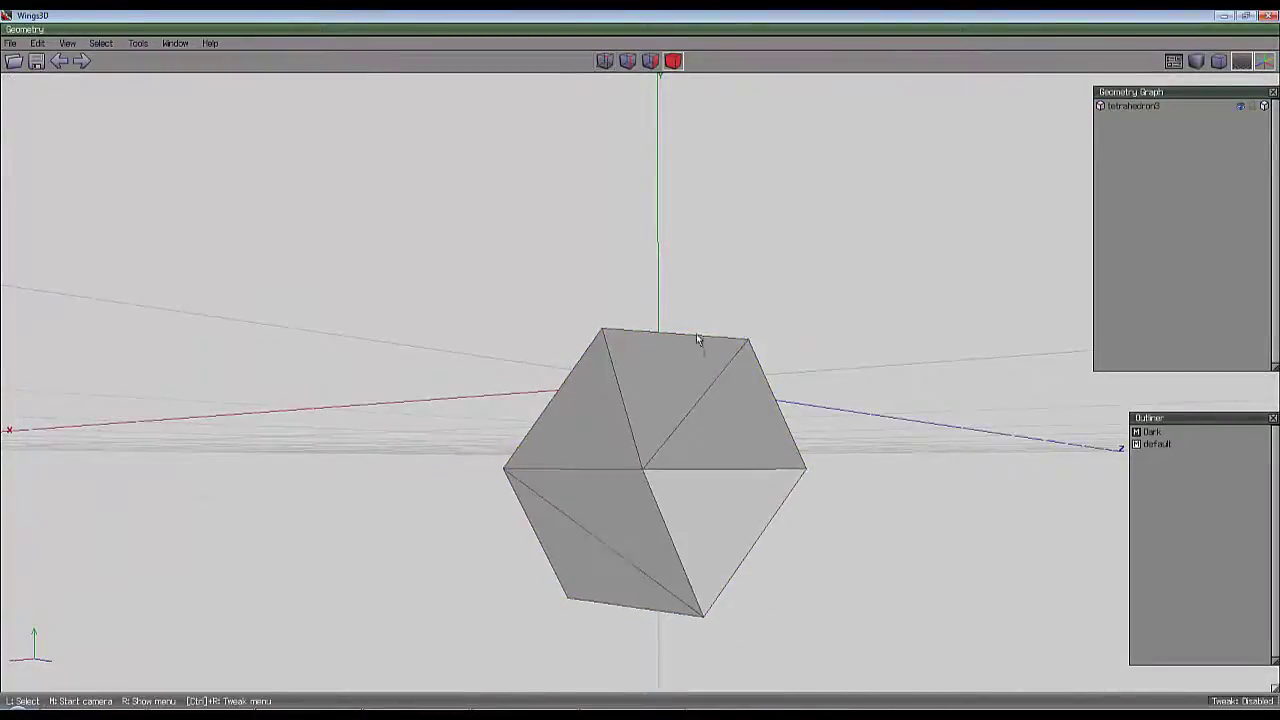
left_click(698, 348)
right_click(712, 112)
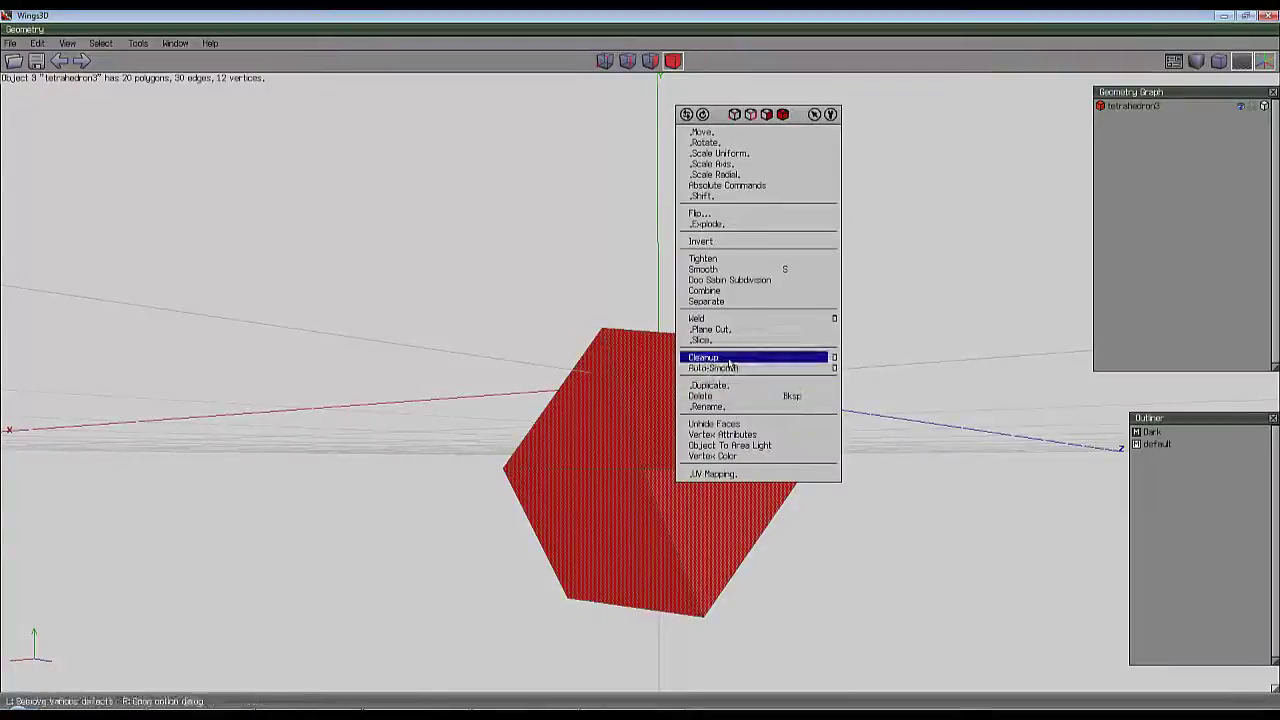
left_click(607, 66)
left_click(606, 66)
right_click(622, 146)
left_click(644, 337)
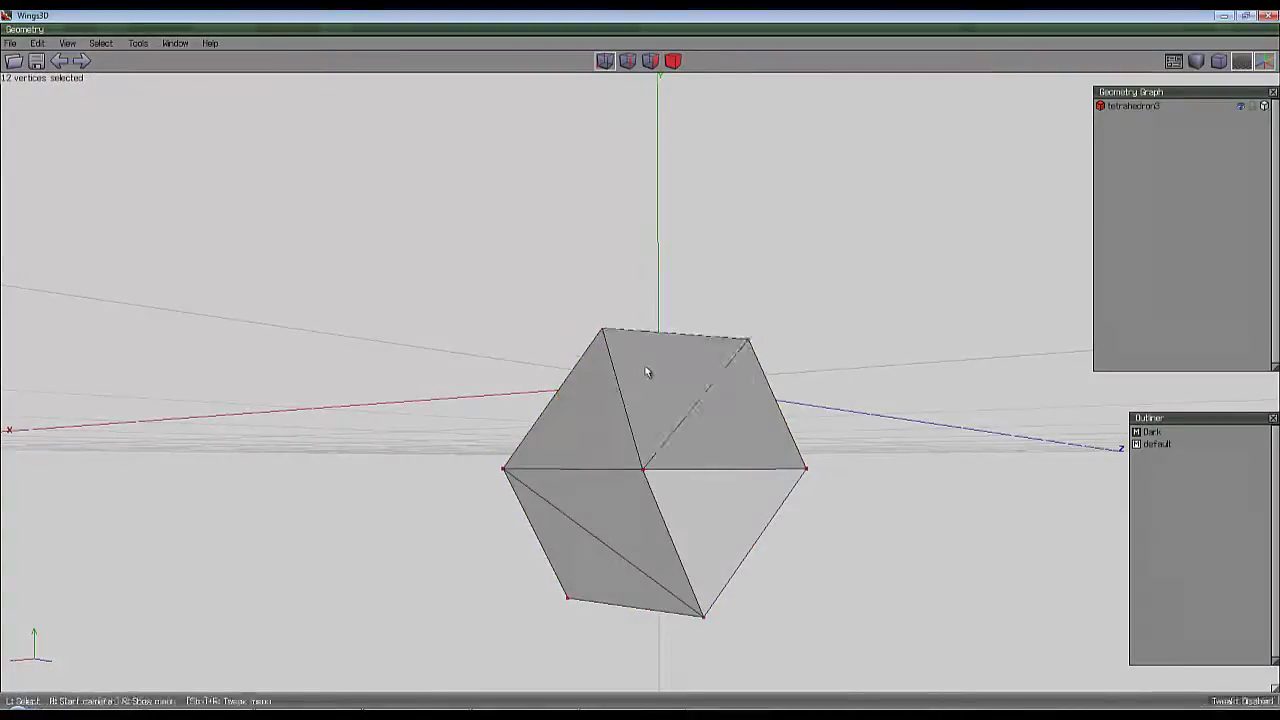
left_click(641, 368)
Select all similar triangular faces on the beveled solid and collapse them to single vertices.
middle_click(641, 370)
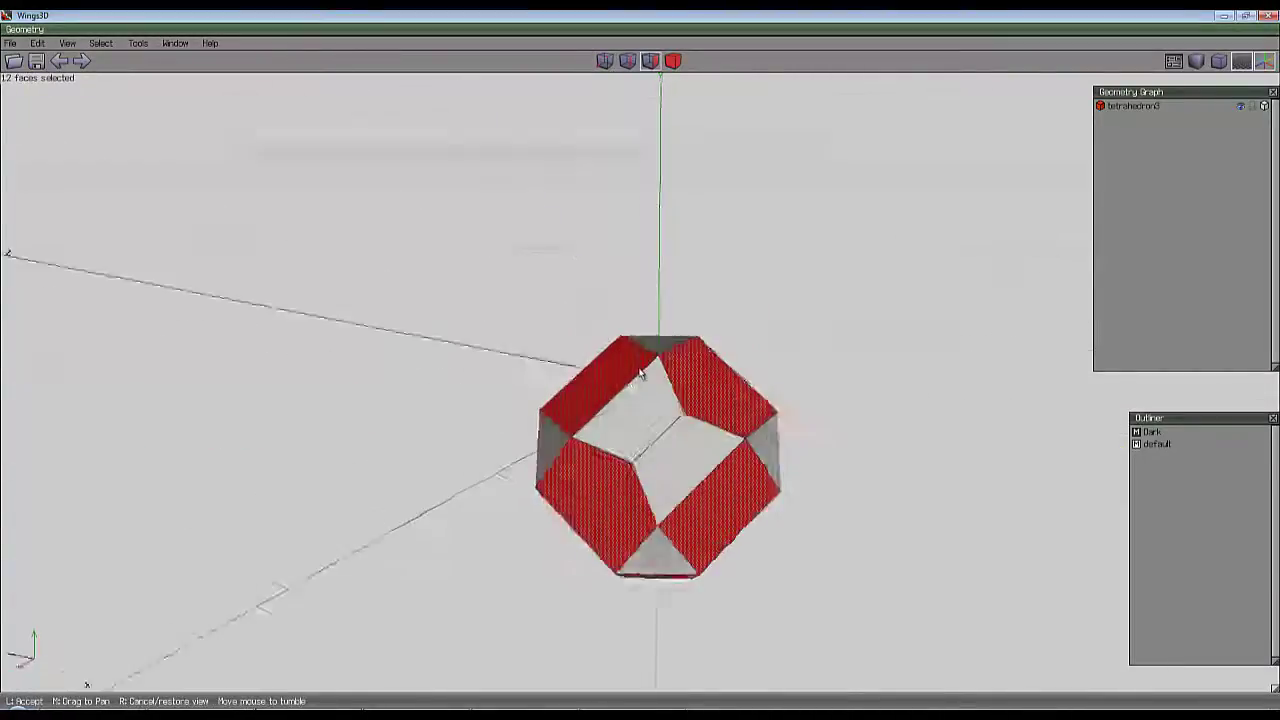
left_click(641, 371)
key("space")
left_click(655, 434)
key("i")
middle_click(704, 380)
left_click(646, 372)
right_click(786, 266)
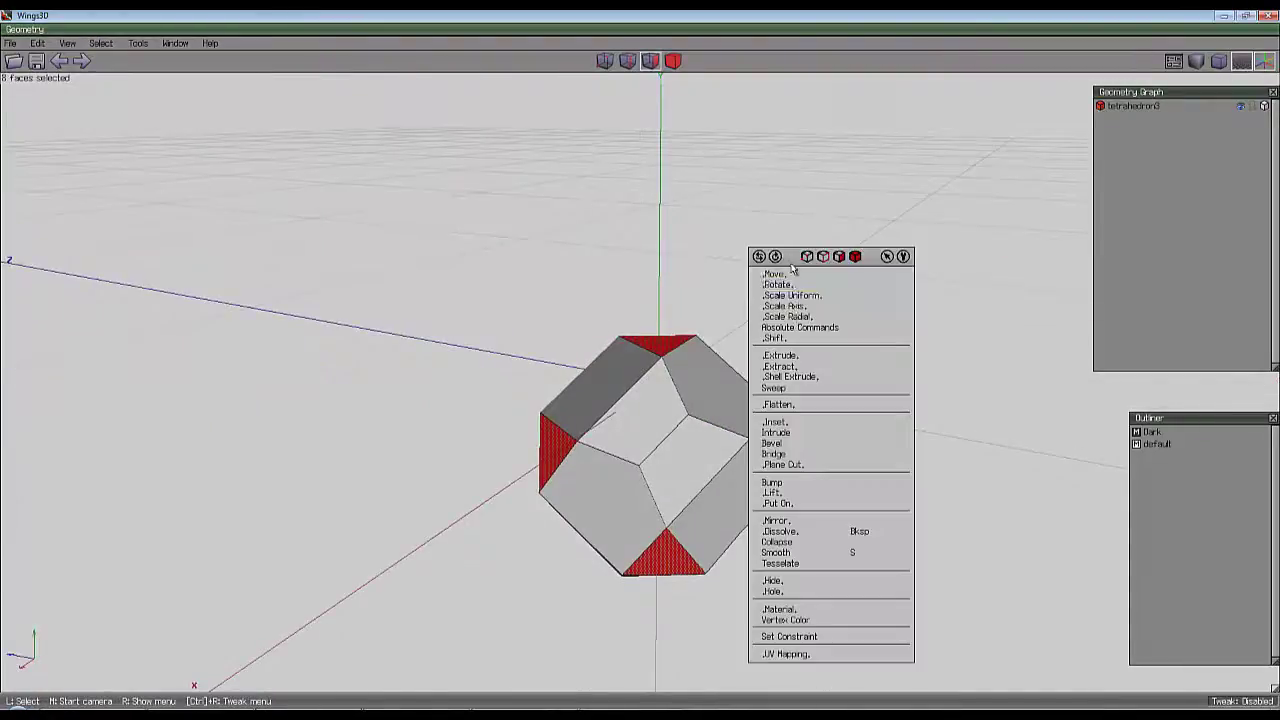
left_click(789, 553)
Select all edges similar to one that cuts across a pentagon and dissolve them, leaving only pentagonal faces.
middle_click(729, 438)
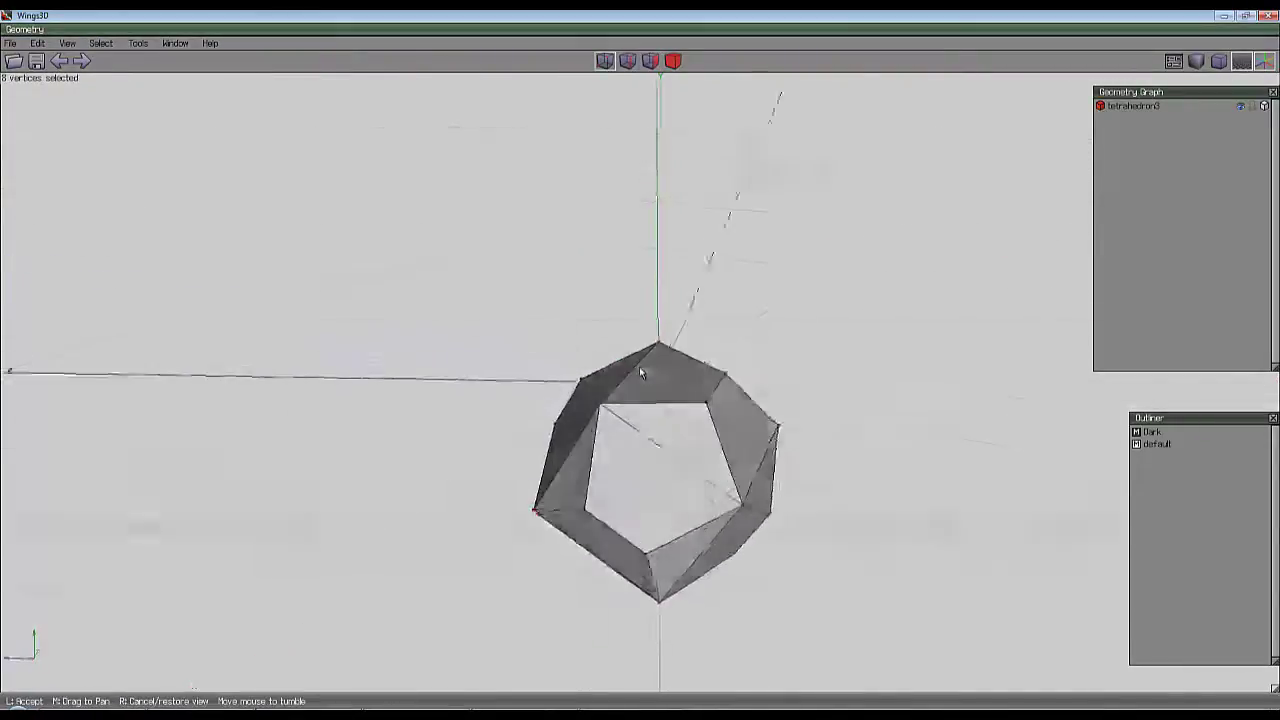
left_click(640, 365)
key("2")
left_click(660, 443)
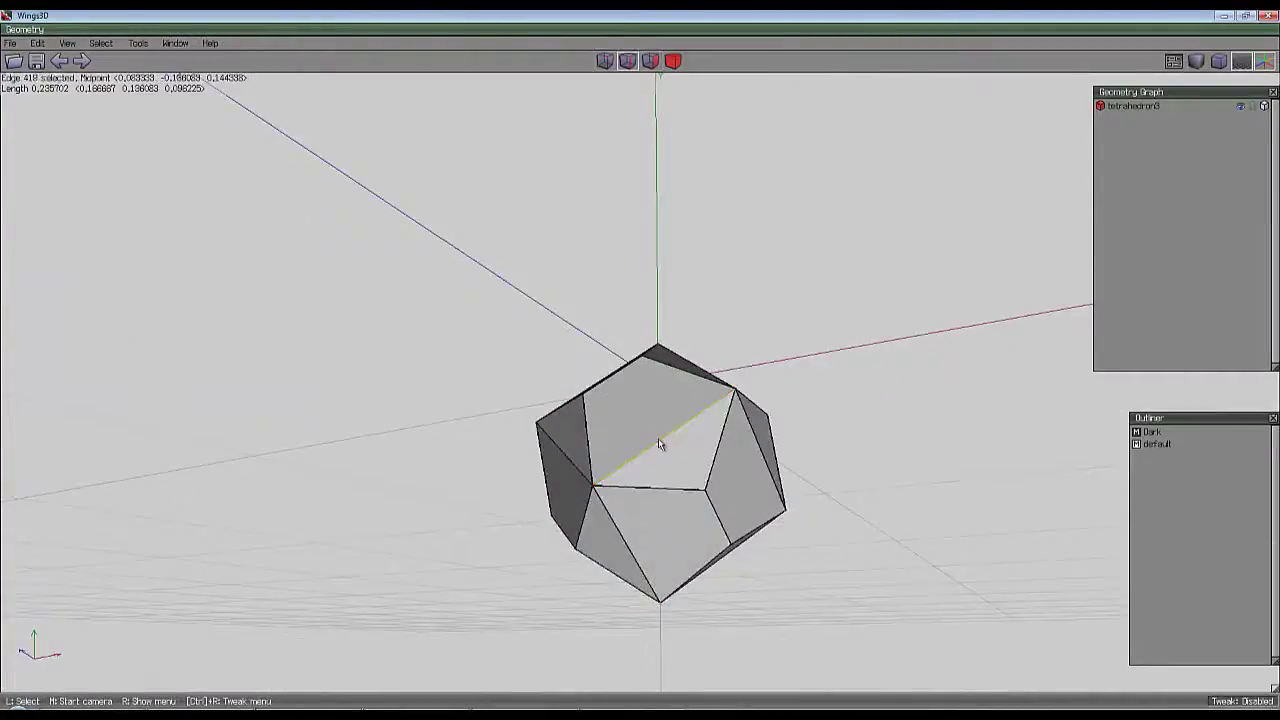
key("i")
middle_click(697, 410)
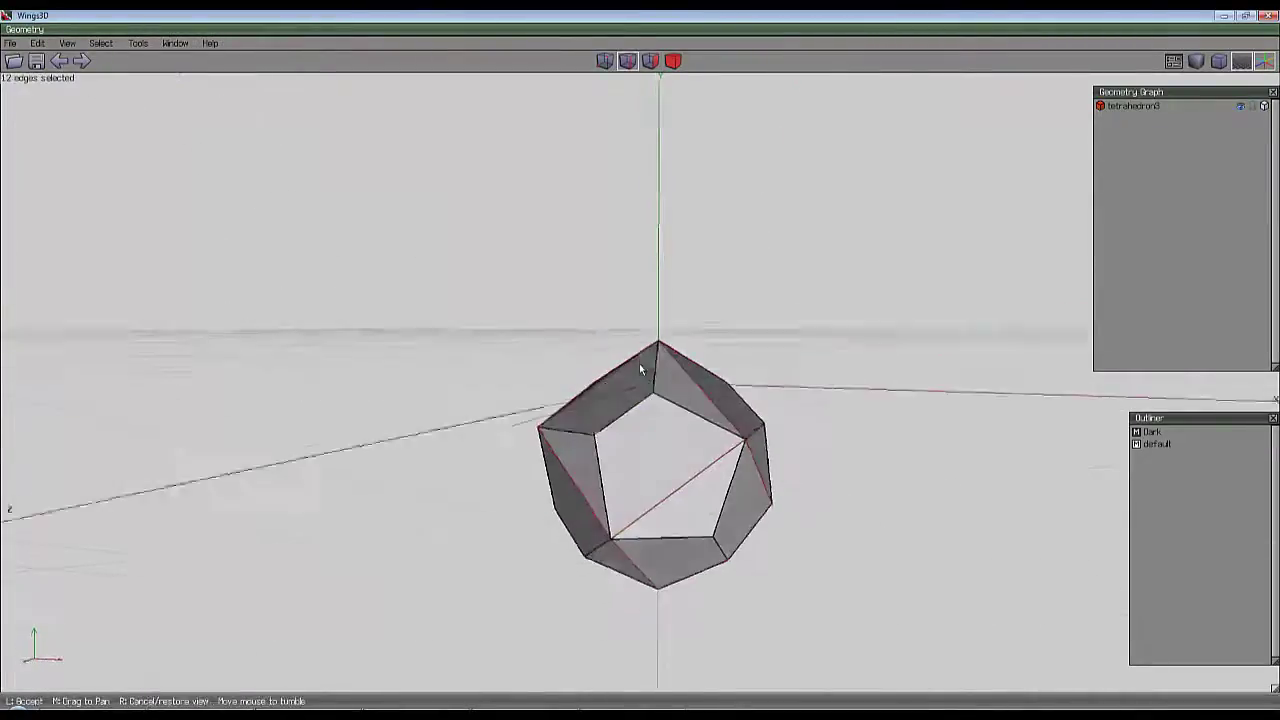
left_click(787, 294)
middle_click(808, 322)
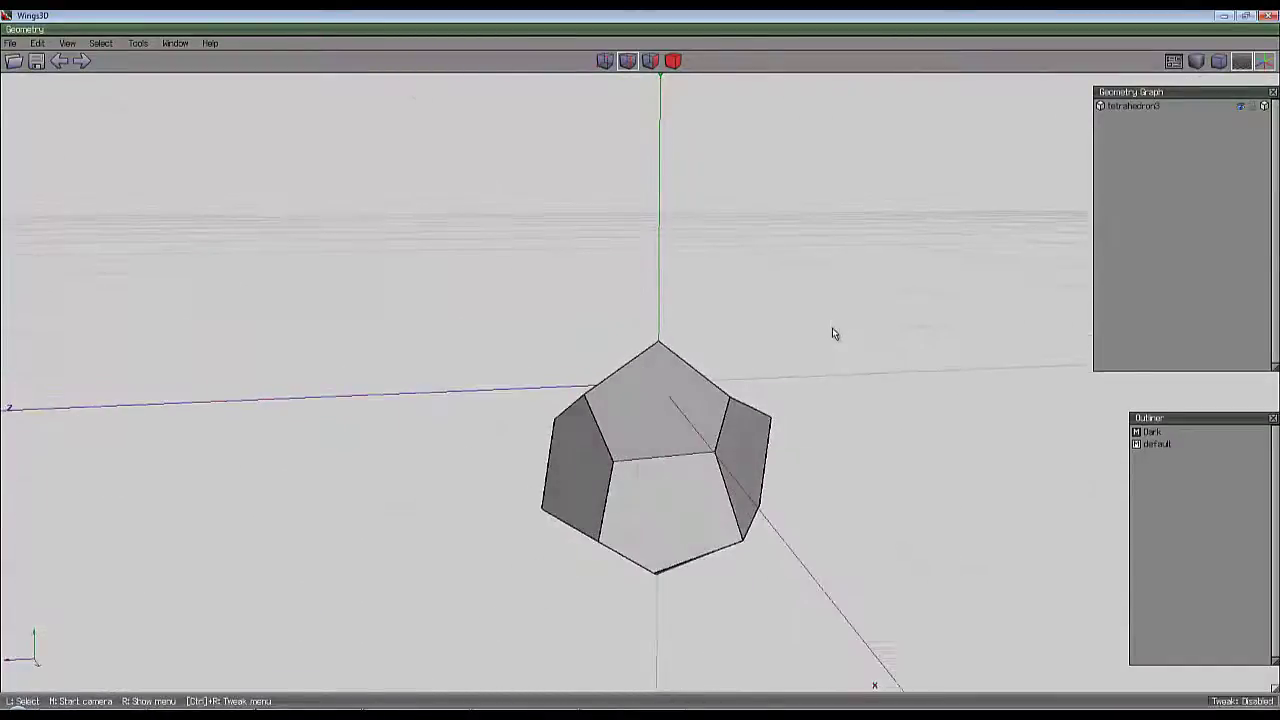
left_click(772, 278)
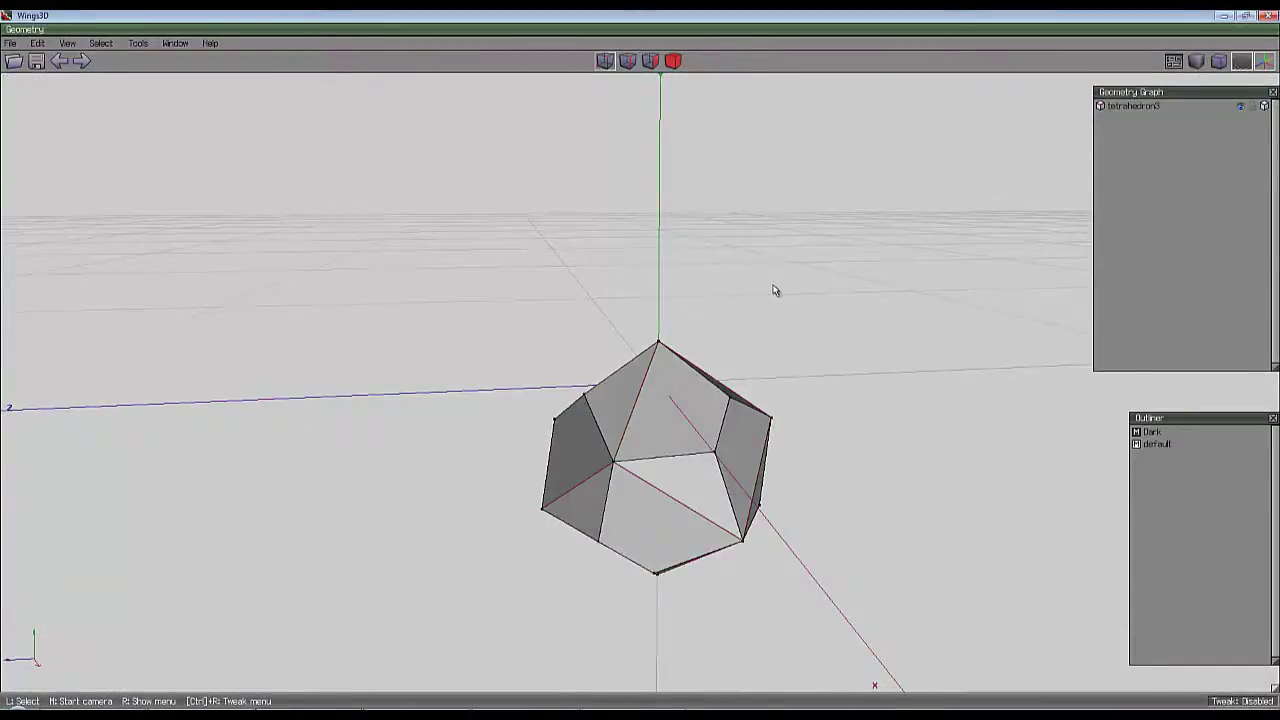
Undo the edge dissolve, the face collapse and the vertex bevel to return to the triangulated solid.
key("ctrl+z")
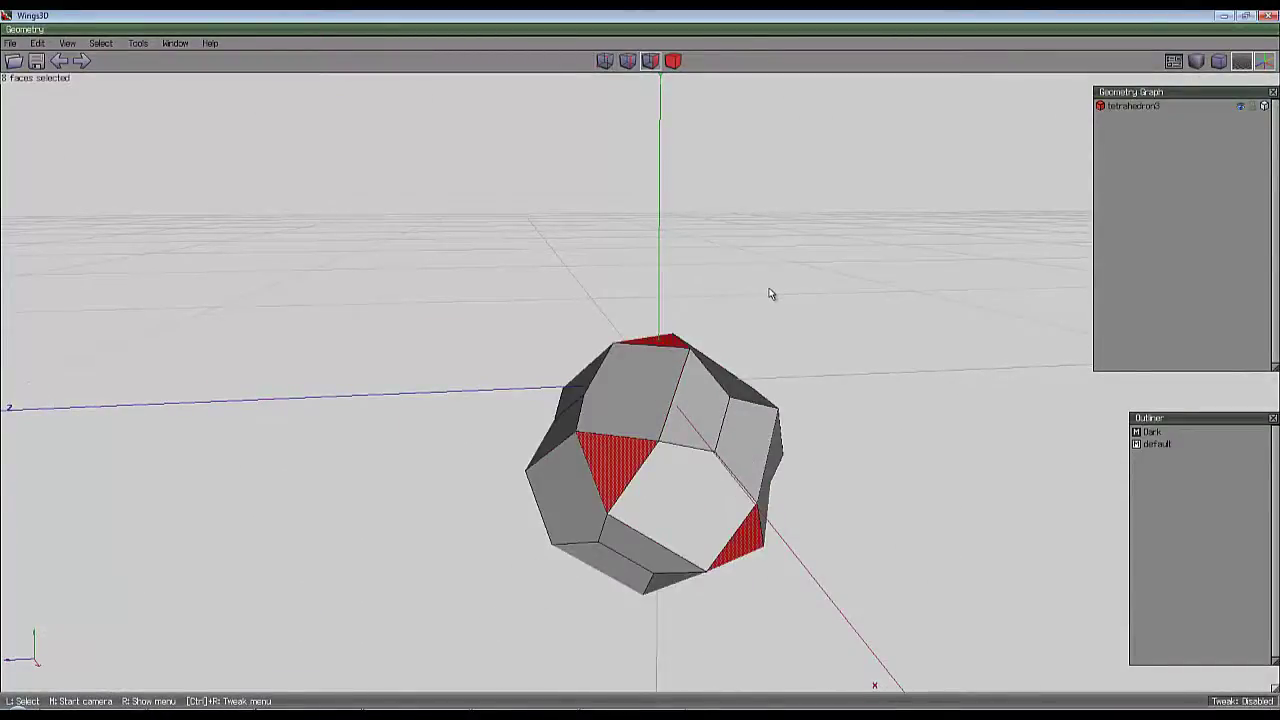
key("ctrl+z")
middle_click(770, 294)
left_click(770, 293)
Select the whole triangulated solid and smooth it once.
left_click(673, 61)
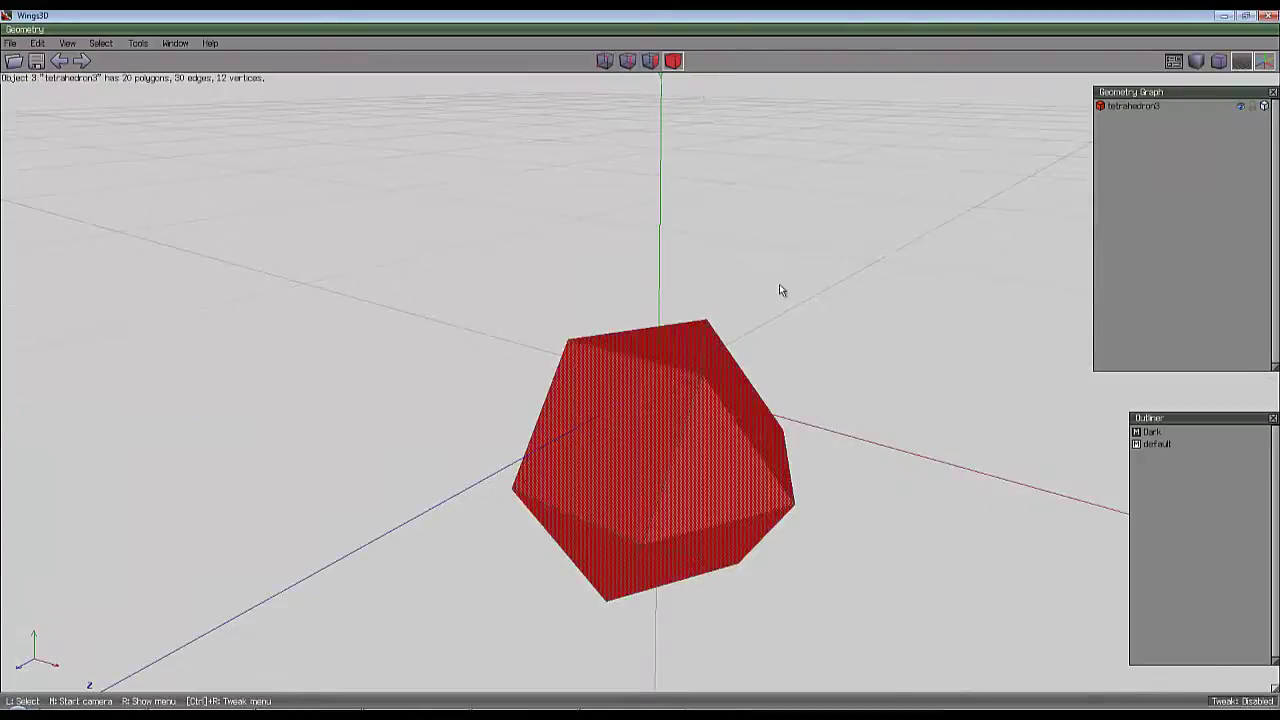
key("s")
middle_click(746, 290)
left_click(642, 367)
Select the five faces around each of two five-way vertices and dissolve each group into one large face.
key("space")
mouse_move(645, 408)
left_mouse_down()
mouse_move(719, 419)
mouse_move(672, 442)
left_mouse_up()
middle_click(713, 404)
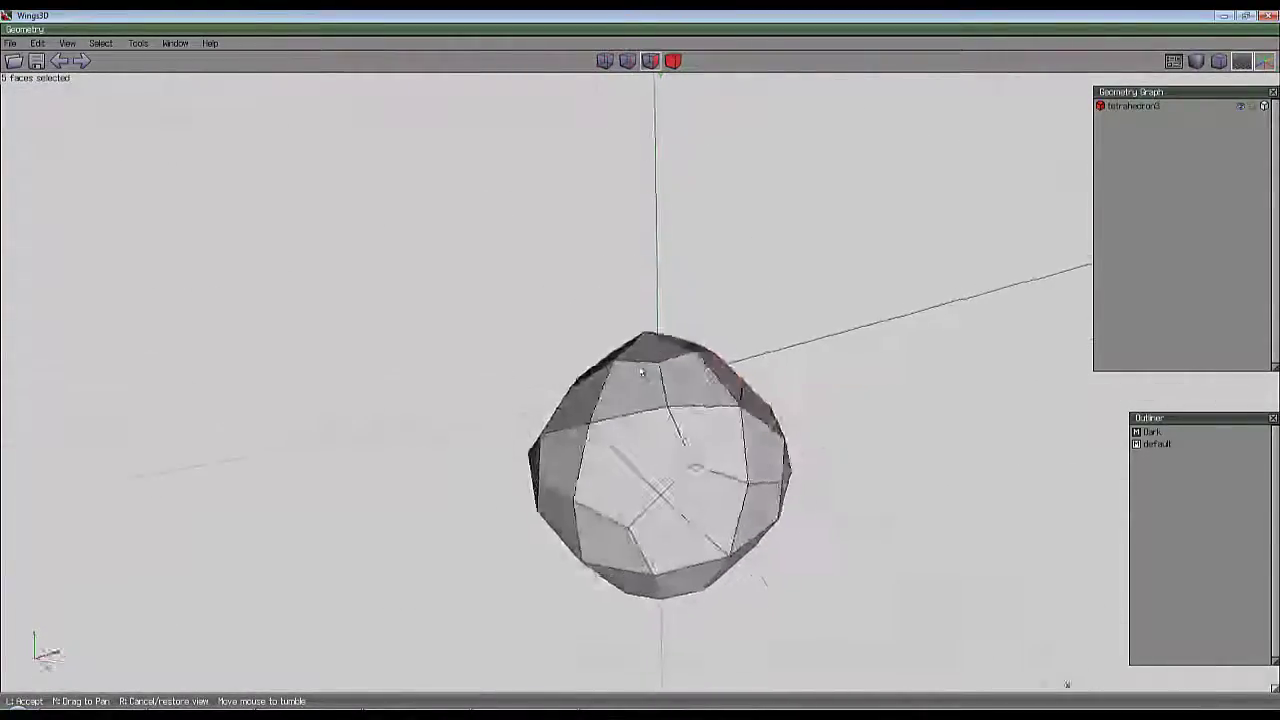
left_click(603, 500)
left_click_drag(603, 500, 623, 505)
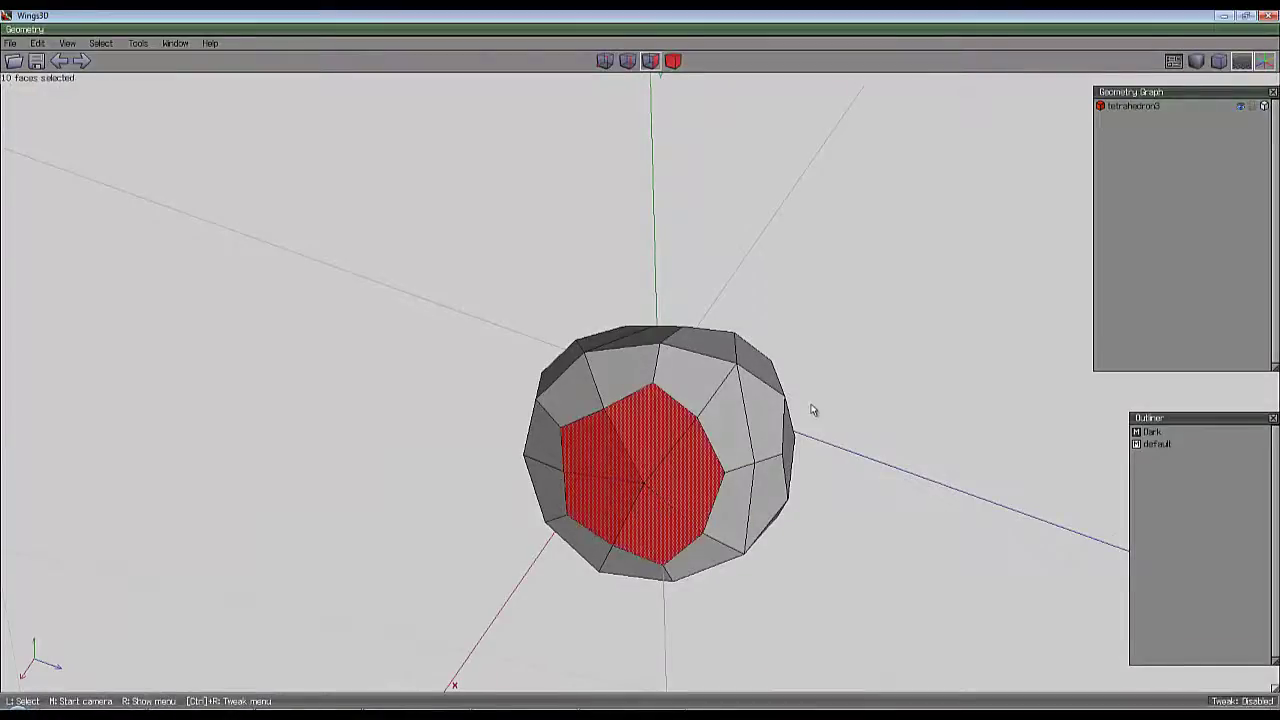
middle_click(641, 370)
left_click(643, 373)
key("space")
middle_click(645, 373)
left_click(652, 362)
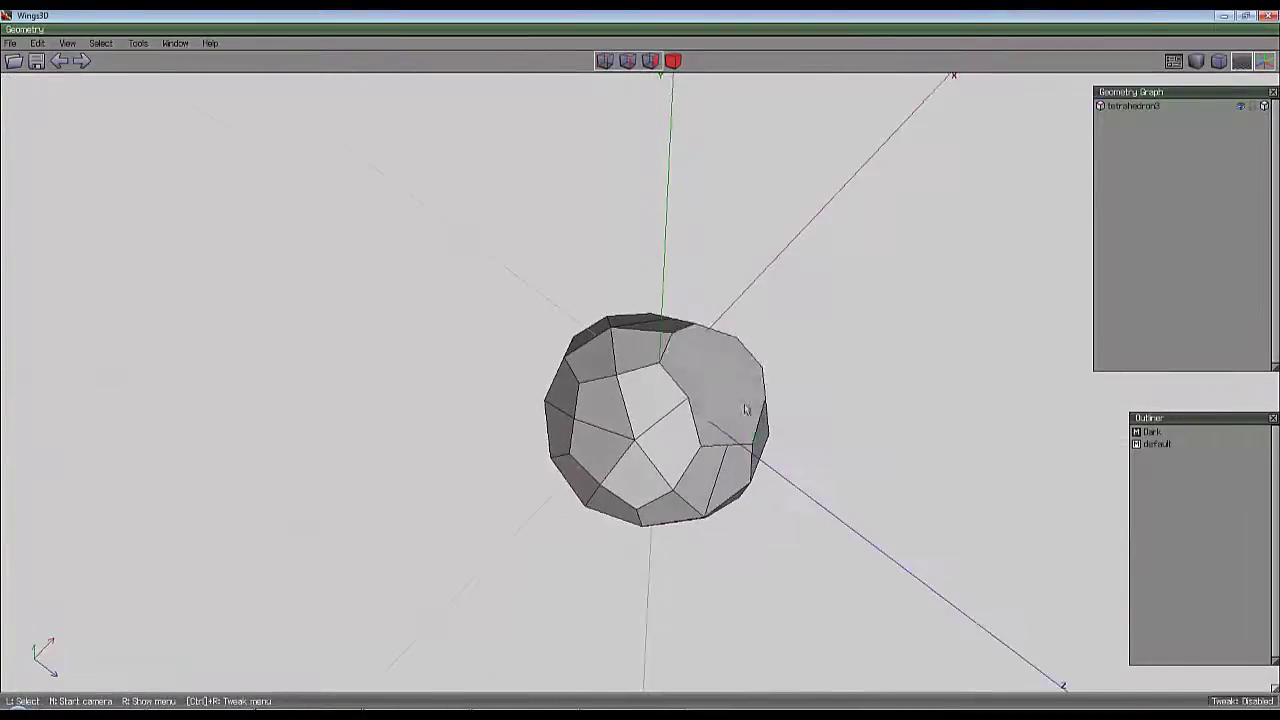
Select the five faces around each of two more five-way vertices and dissolve each group into one large face.
left_click(660, 428)
left_click(657, 60)
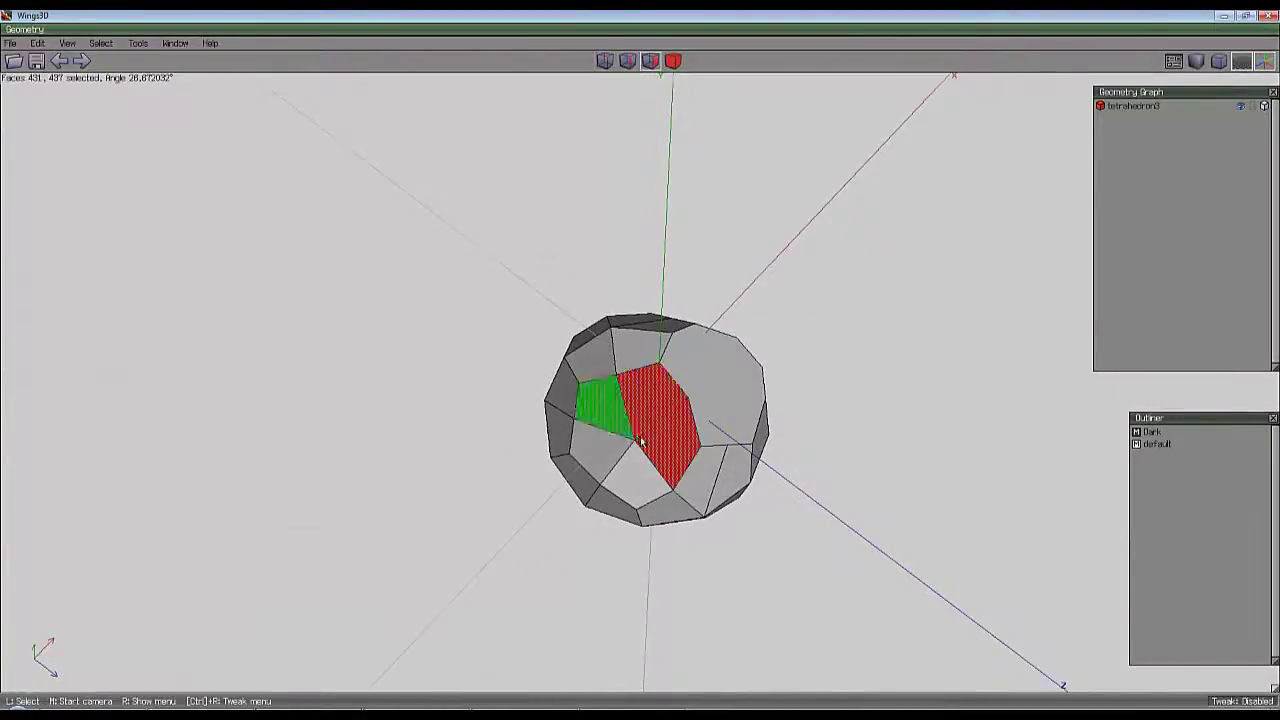
left_click_drag(640, 464, 627, 413)
middle_click(627, 413)
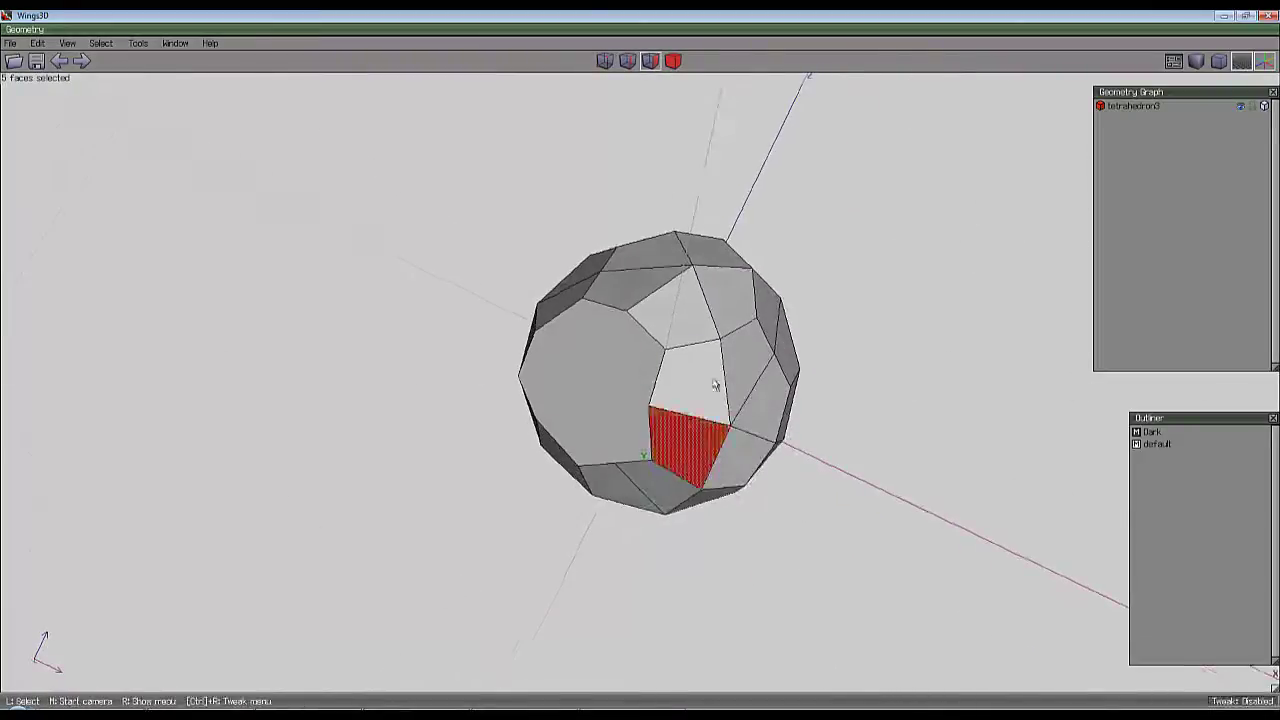
left_click_drag(732, 382, 800, 393)
key("Delete")
middle_click(814, 380)
left_click(641, 366)
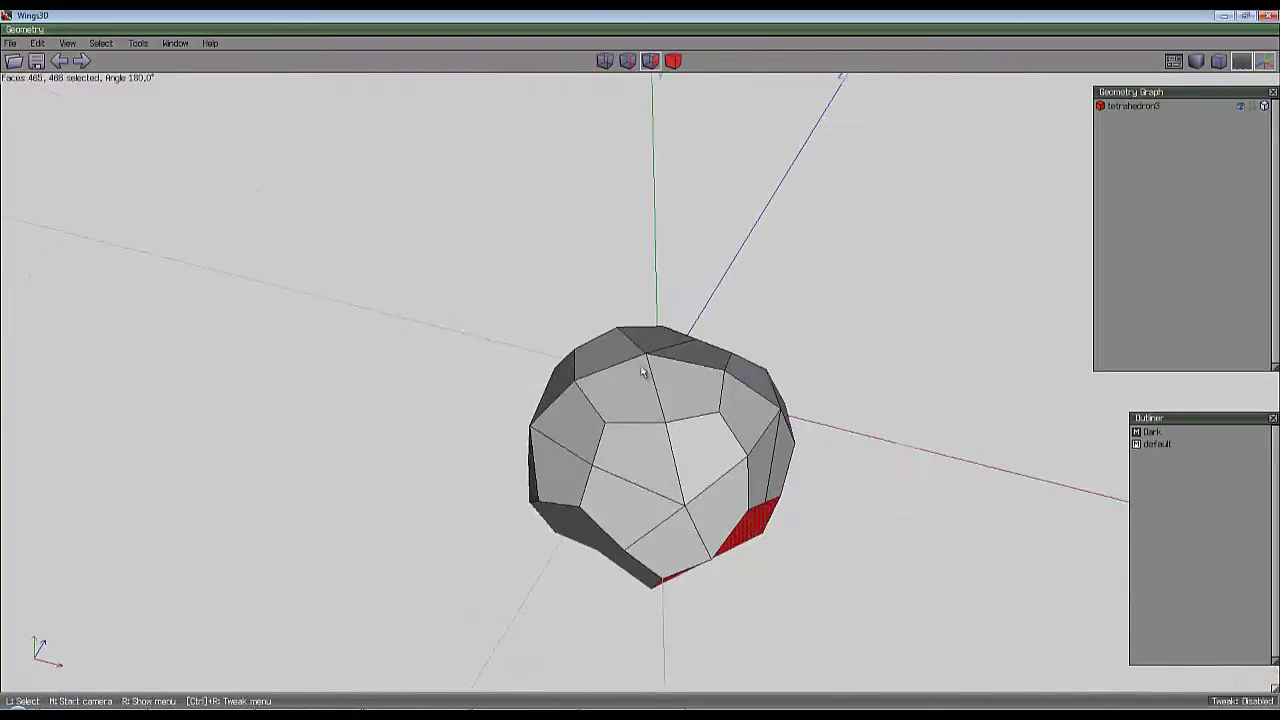
key("space")
Dissolve the five-face groups around the next two five-way vertices into single faces.
middle_click(814, 374)
left_click(641, 366)
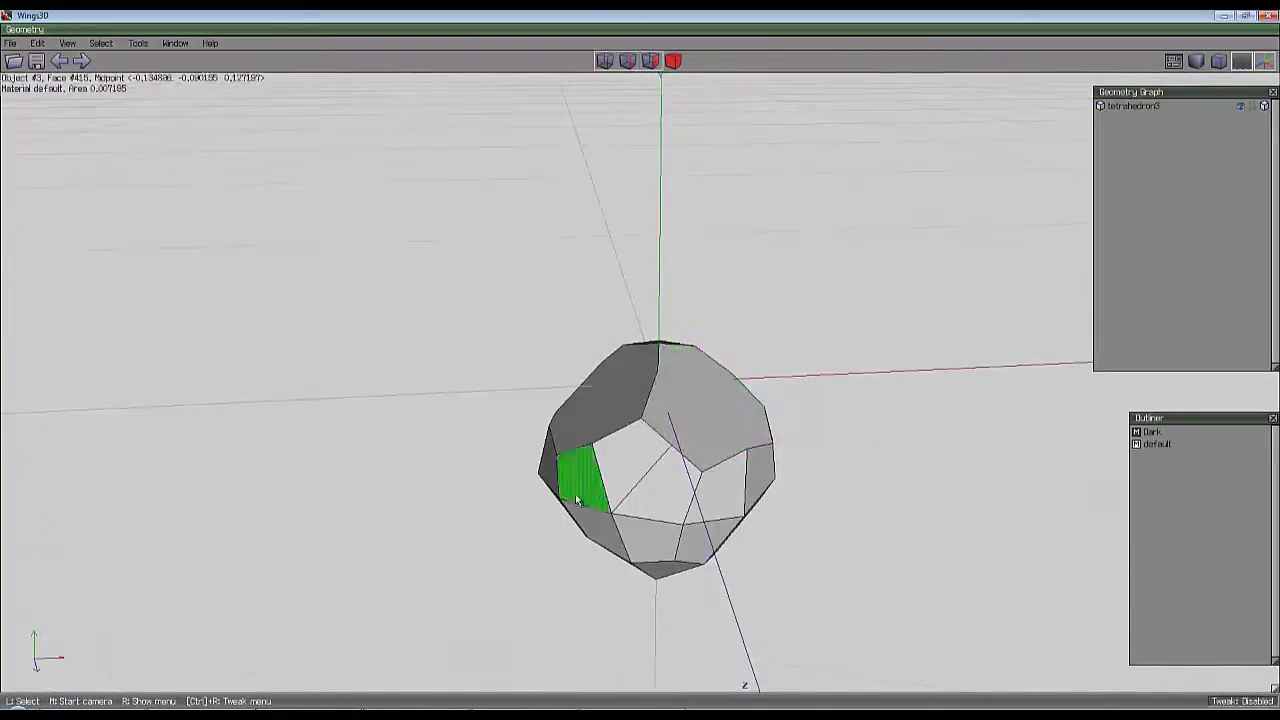
mouse_move(626, 463)
left_mouse_down()
mouse_move(622, 526)
mouse_move(594, 510)
mouse_move(633, 438)
left_mouse_up()
middle_click(625, 488)
left_click(641, 366)
key("Delete")
middle_click(706, 531)
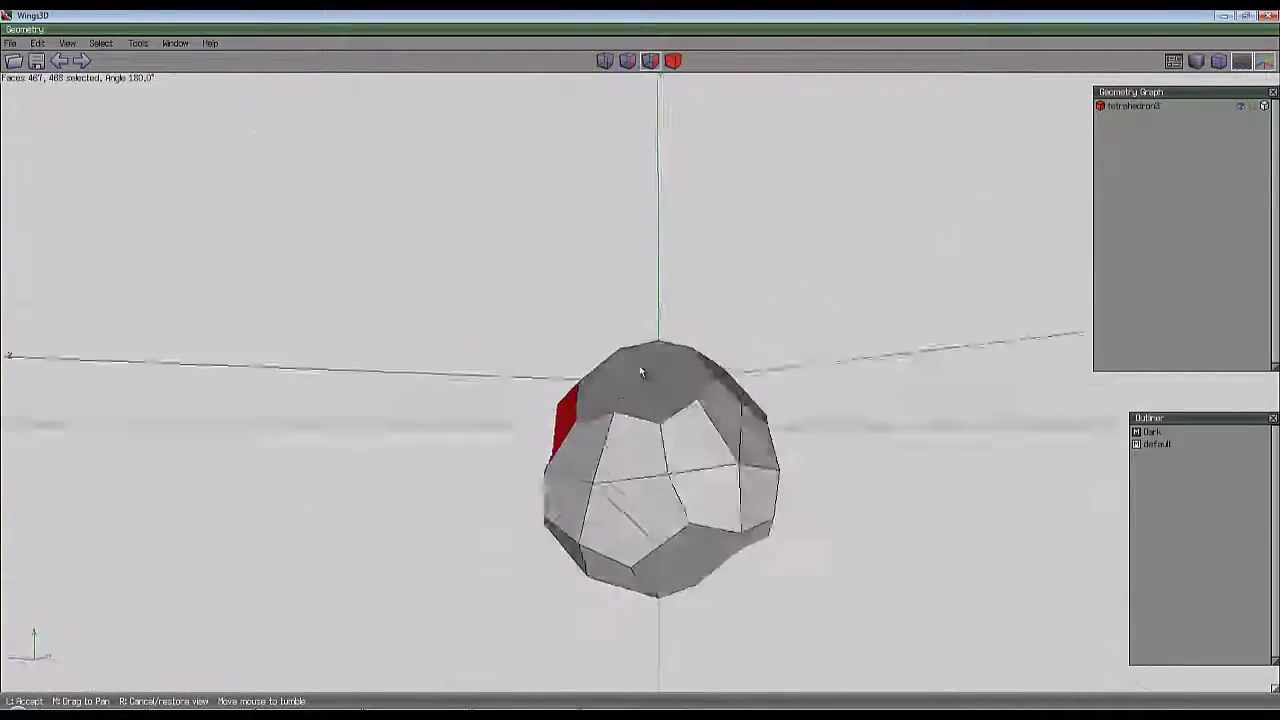
left_click(641, 366)
key("space")
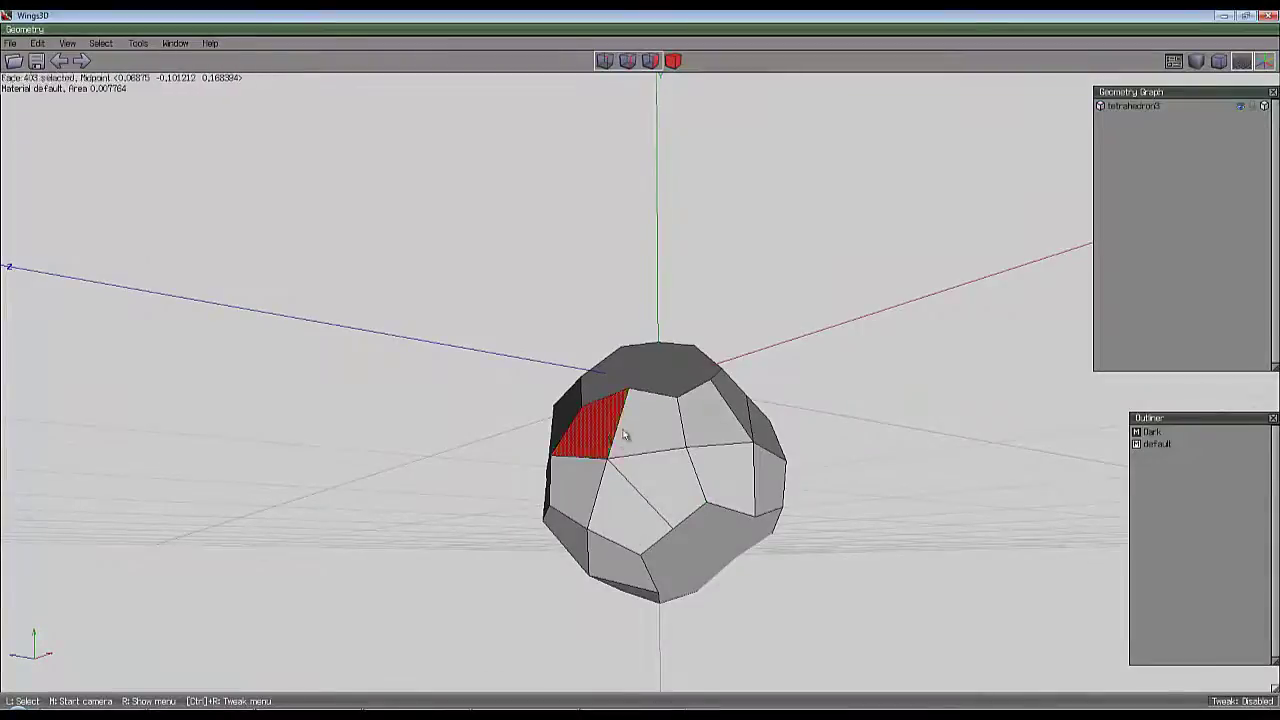
Select and dissolve the five-face groups around four more five-way vertices, working on two groups at a time.
mouse_move(623, 434)
left_mouse_down()
mouse_move(597, 463)
mouse_move(624, 500)
mouse_move(652, 465)
mouse_move(645, 506)
left_mouse_up()
middle_click(599, 464)
left_click(641, 367)
key("Delete")
middle_click(701, 551)
left_click(638, 367)
key("space")
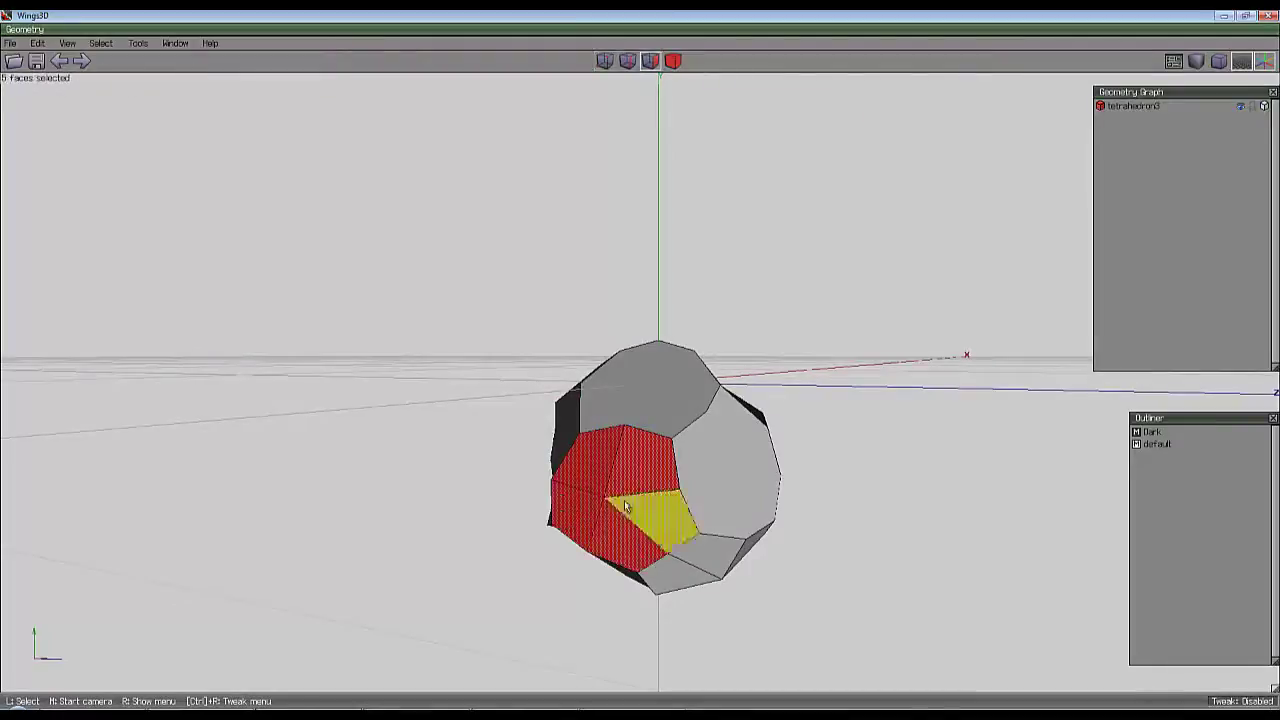
middle_click(624, 500)
left_click(640, 370)
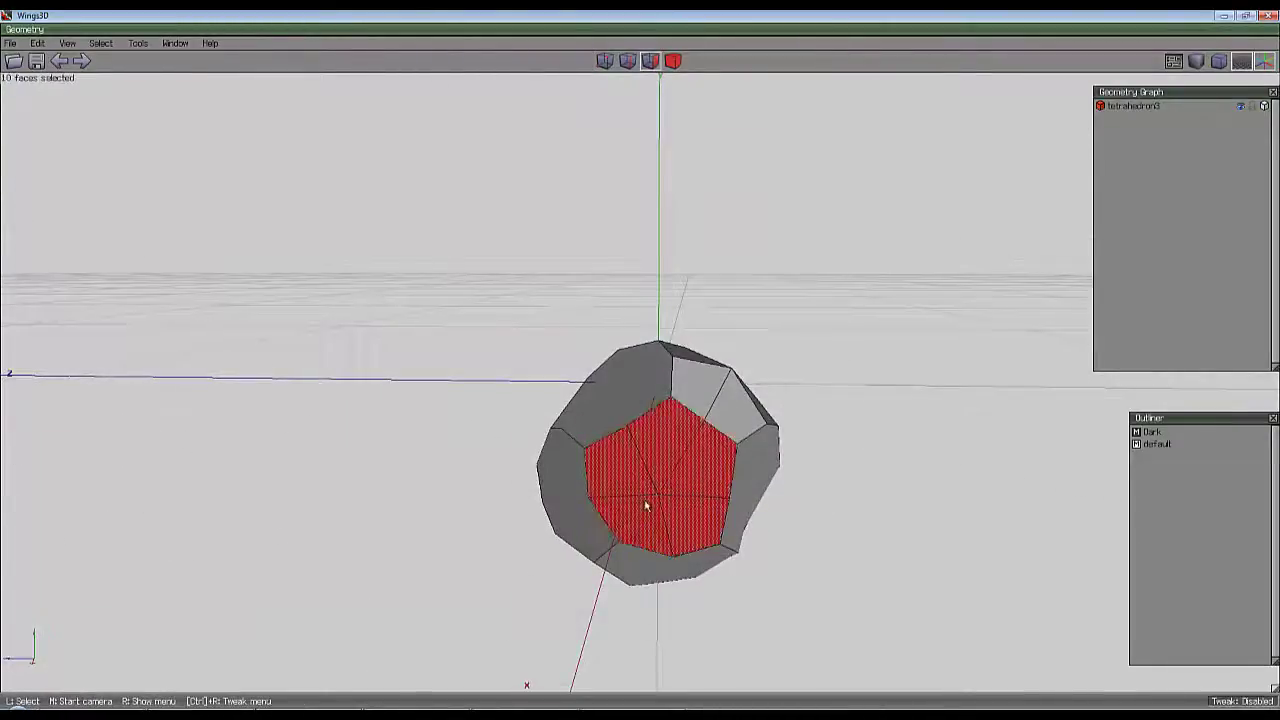
middle_click(714, 526)
left_click(714, 526)
key("space")
Dissolve the last two remaining five-face groups so that only large merged faces remain on the solid.
mouse_move(674, 418)
left_mouse_down()
mouse_move(697, 389)
mouse_move(662, 409)
mouse_move(644, 353)
mouse_move(680, 335)
left_mouse_up()
left_click(651, 62)
middle_click(662, 409)
left_click(640, 370)
key("Delete")
middle_click(771, 415)
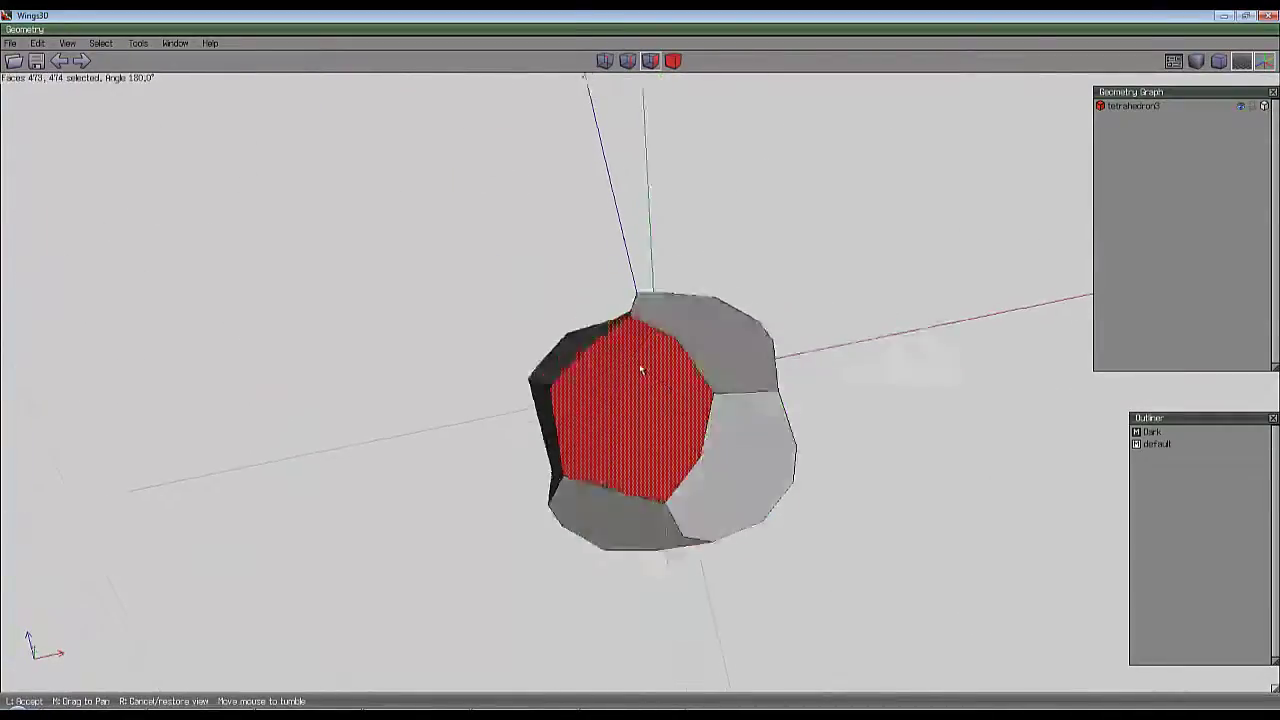
left_click(640, 368)
Try Cleanup on the whole solid to remove the leftover vertices, and undo it.
left_click(673, 62)
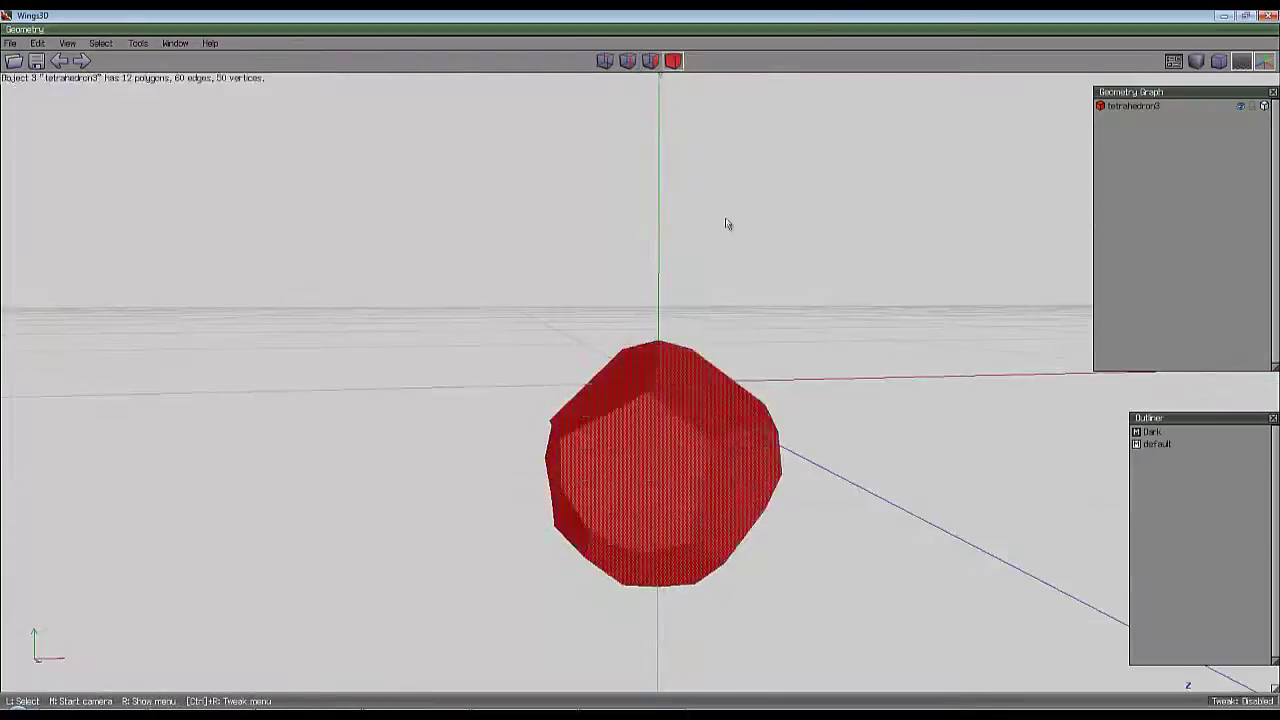
right_click(735, 234)
left_click(740, 469)
middle_click(740, 469)
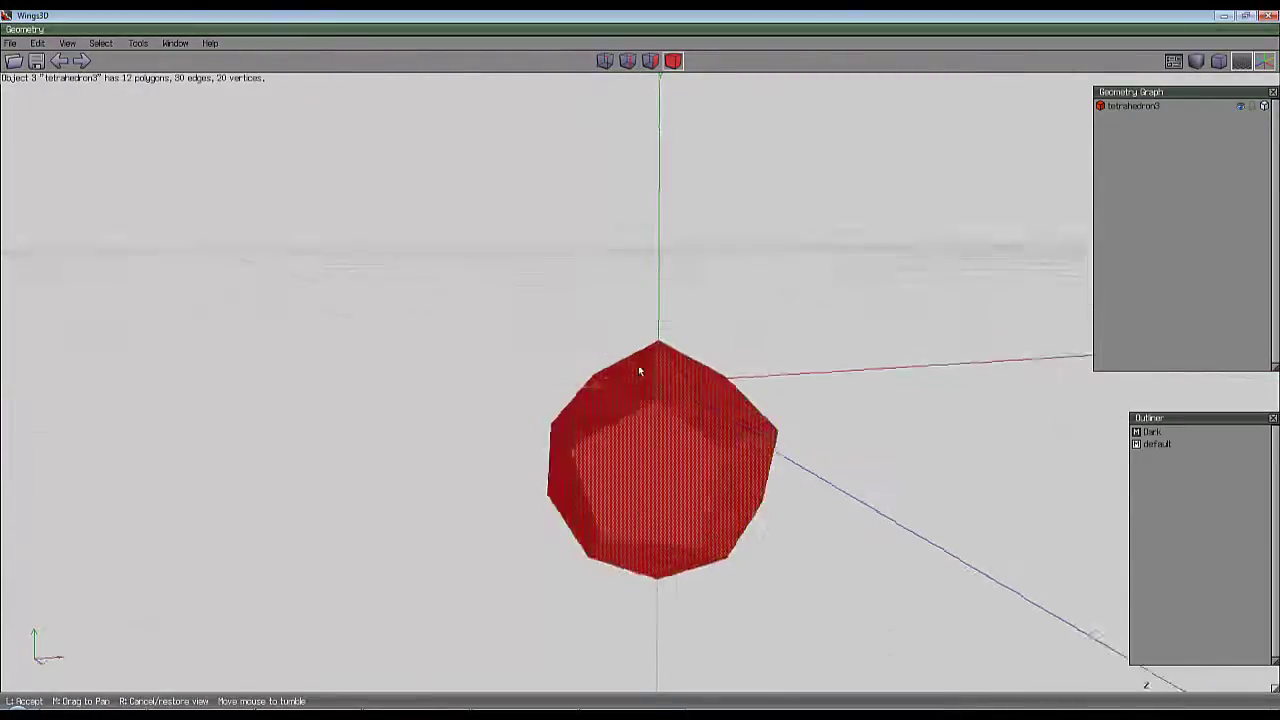
mouse_move(641, 372)
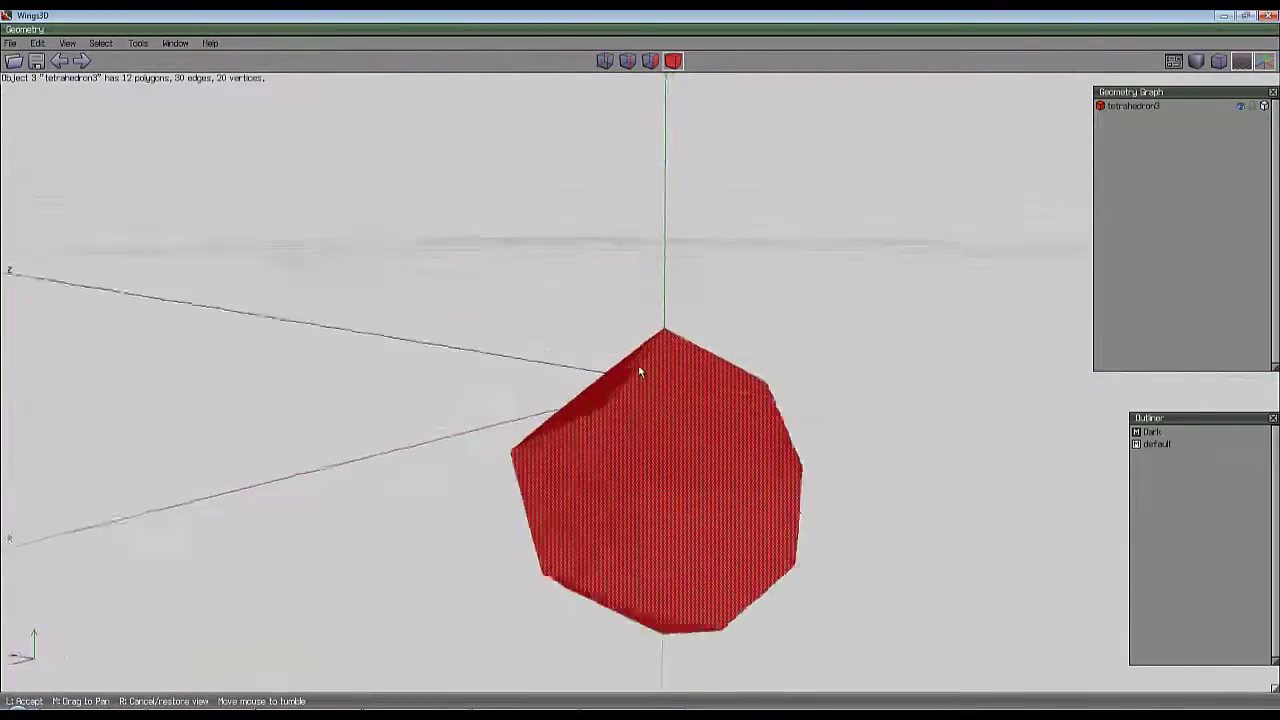
left_click(757, 340)
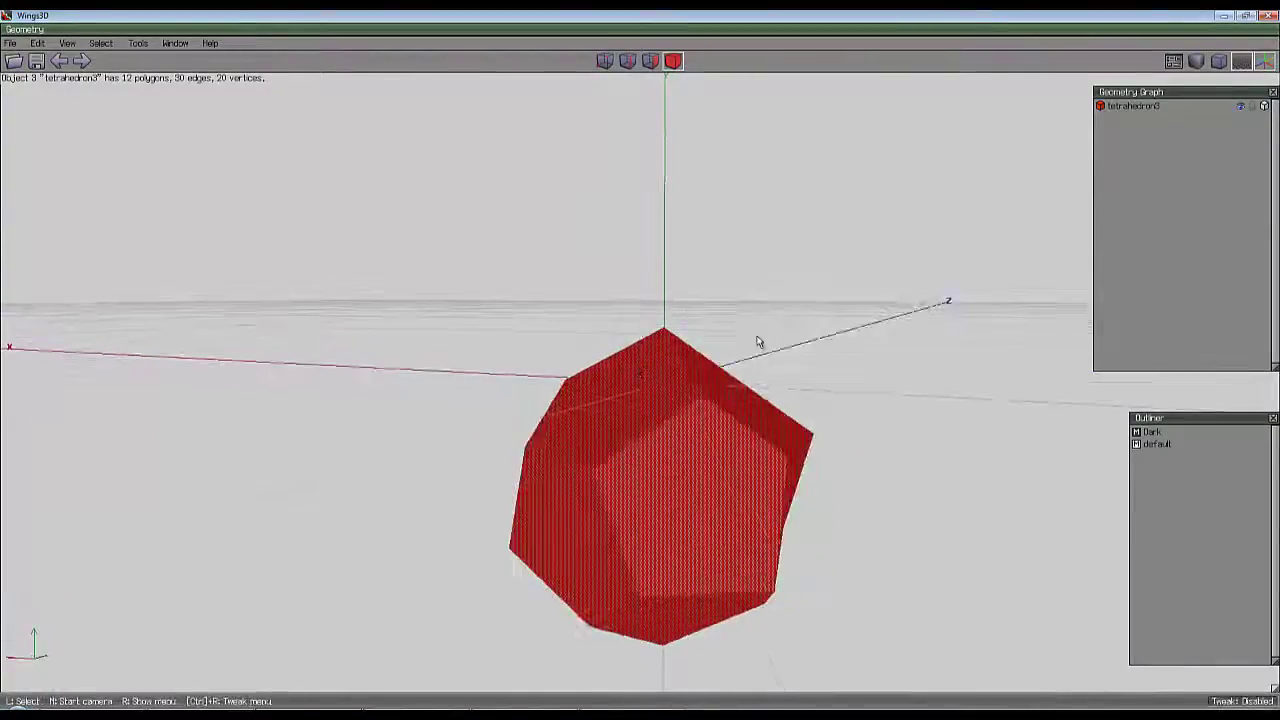
middle_click(770, 333)
left_click(644, 365)
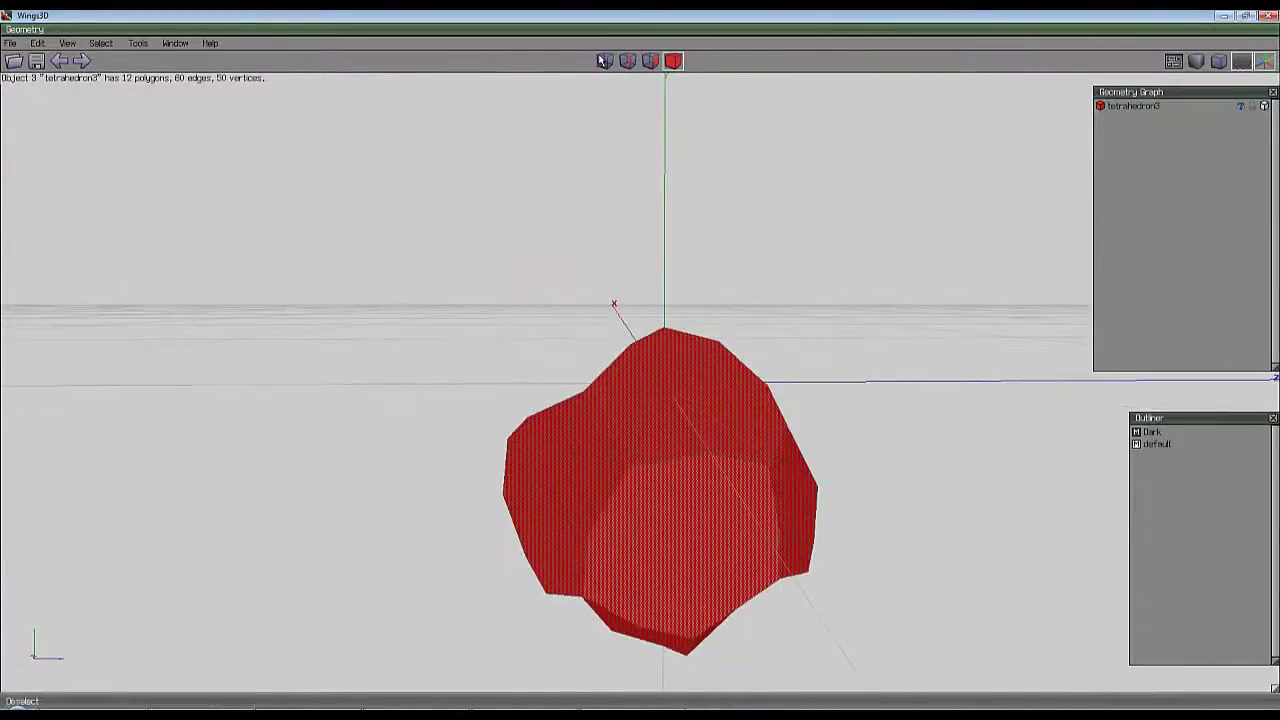
Select all vertices of the solid and inflate them by 100%.
left_click(605, 61)
right_click(478, 169)
left_click(461, 398)
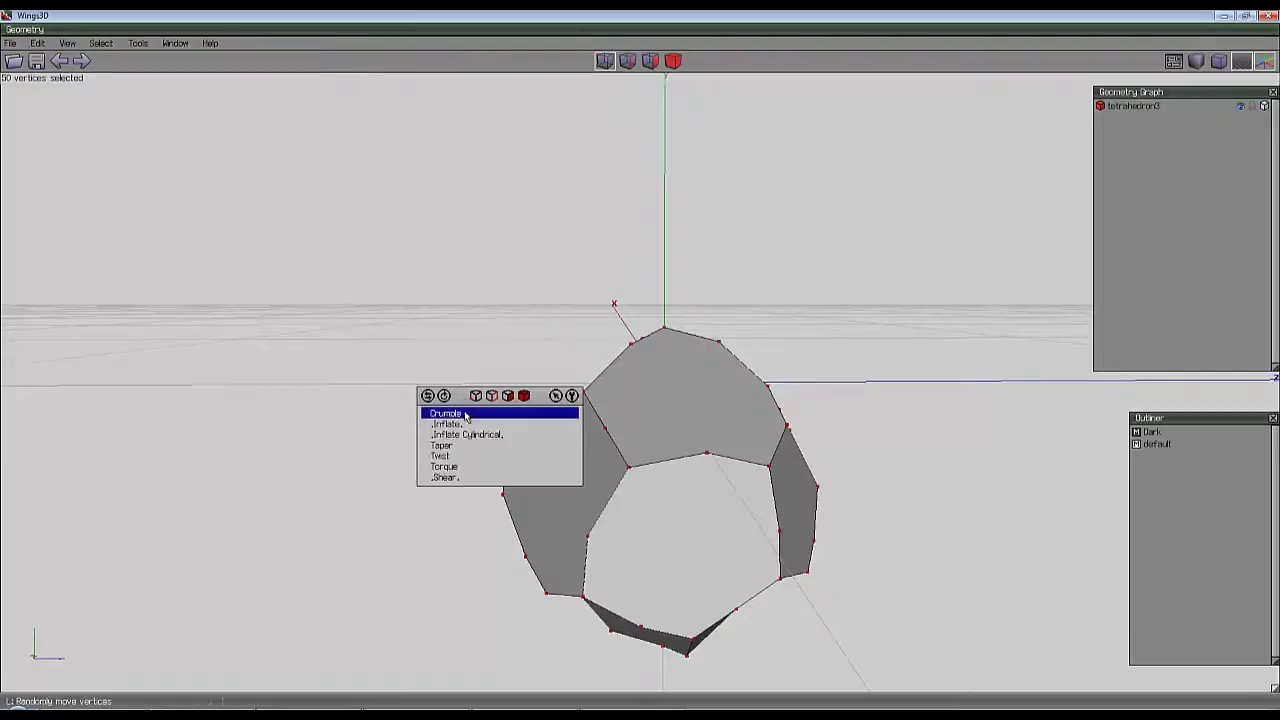
left_click(463, 410)
key("Tab")
type("100")
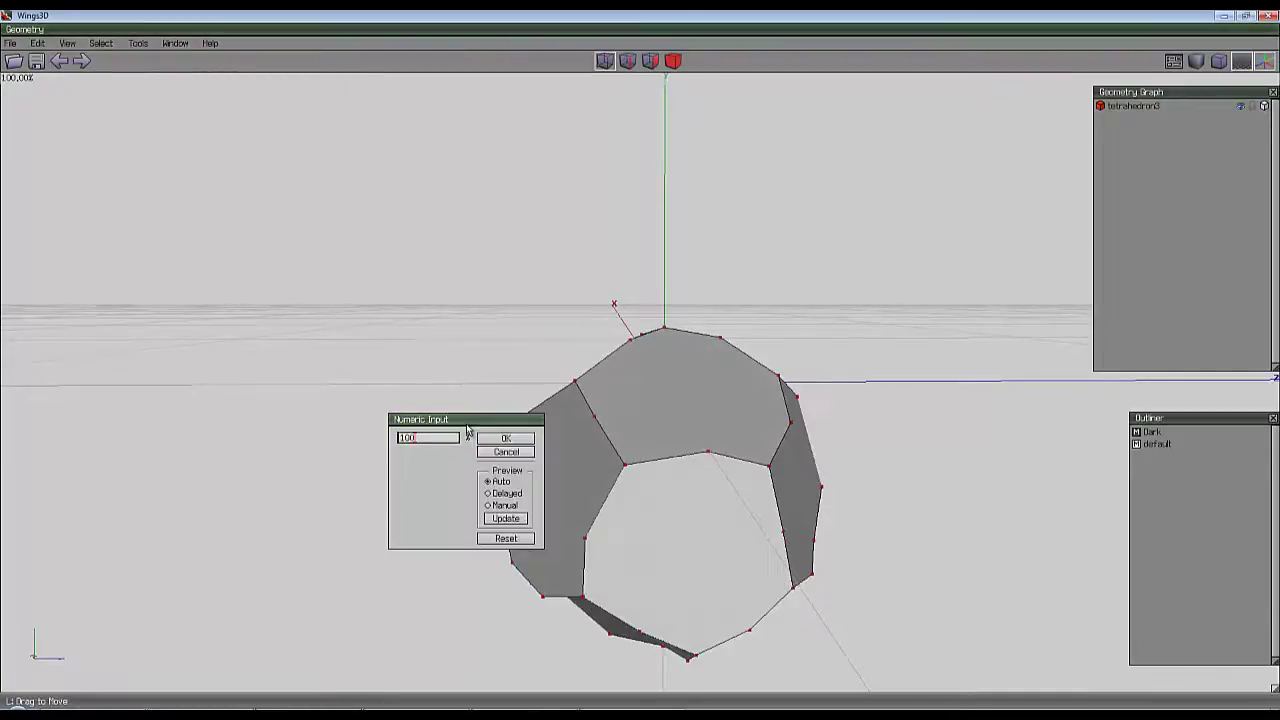
key("Return")
Clean up the whole inflated solid so that it becomes a dodecahedron with pentagonal faces.
left_click(674, 61)
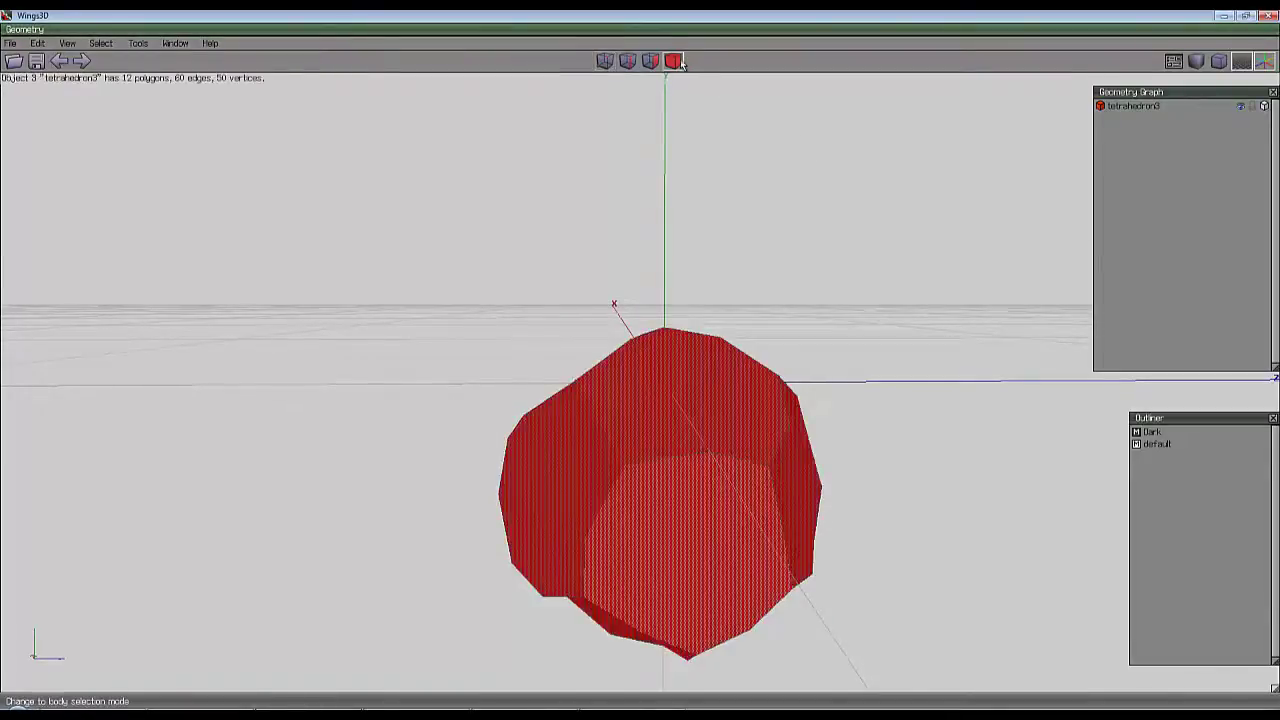
right_click(790, 349)
left_click(790, 426)
middle_click(638, 366)
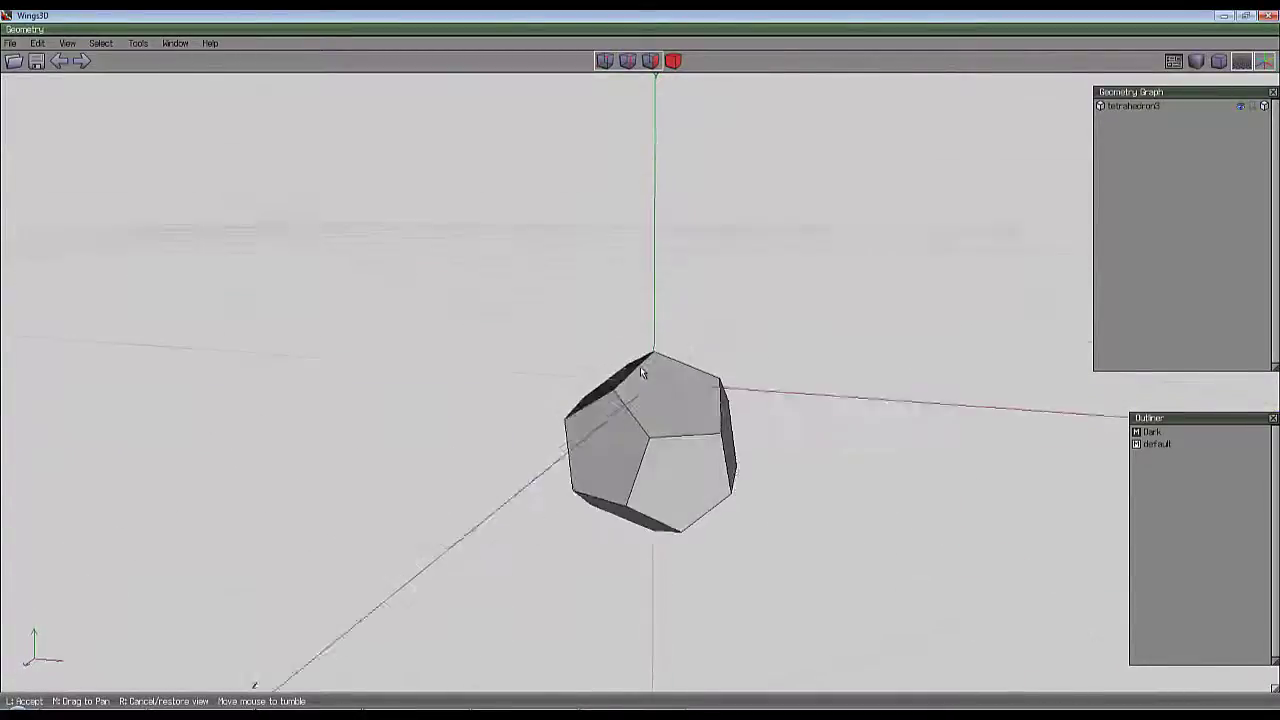
left_click(640, 366)
Select all edges of the dodecahedron and bevel them by about 0.09, until the original pentagons nearly vanish.
left_click(627, 61)
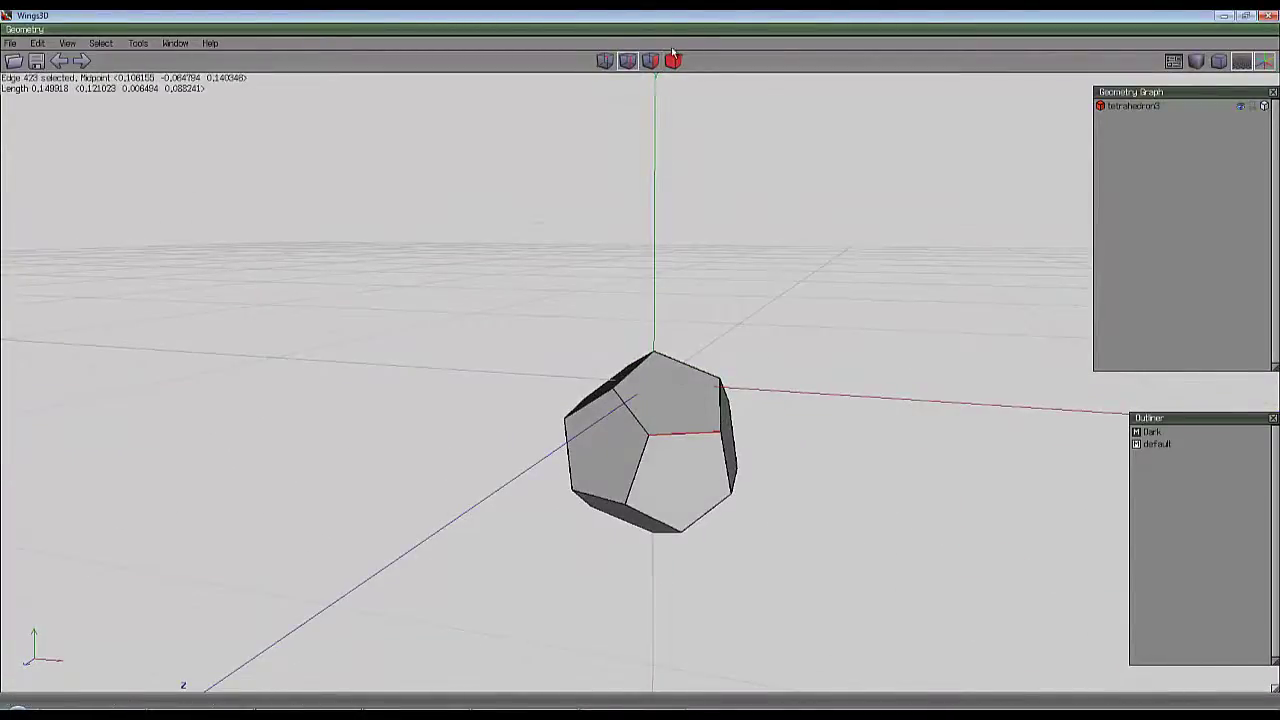
left_click(672, 61)
left_click(627, 61)
right_click(711, 250)
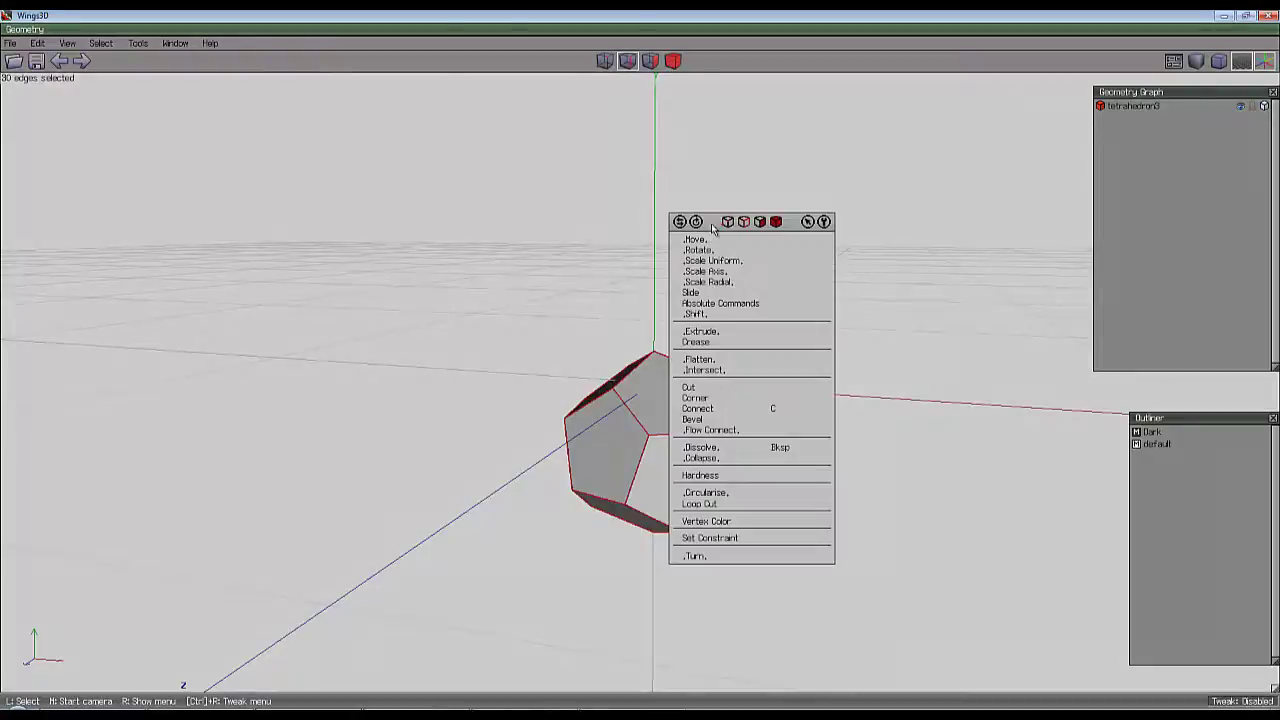
left_click(711, 421)
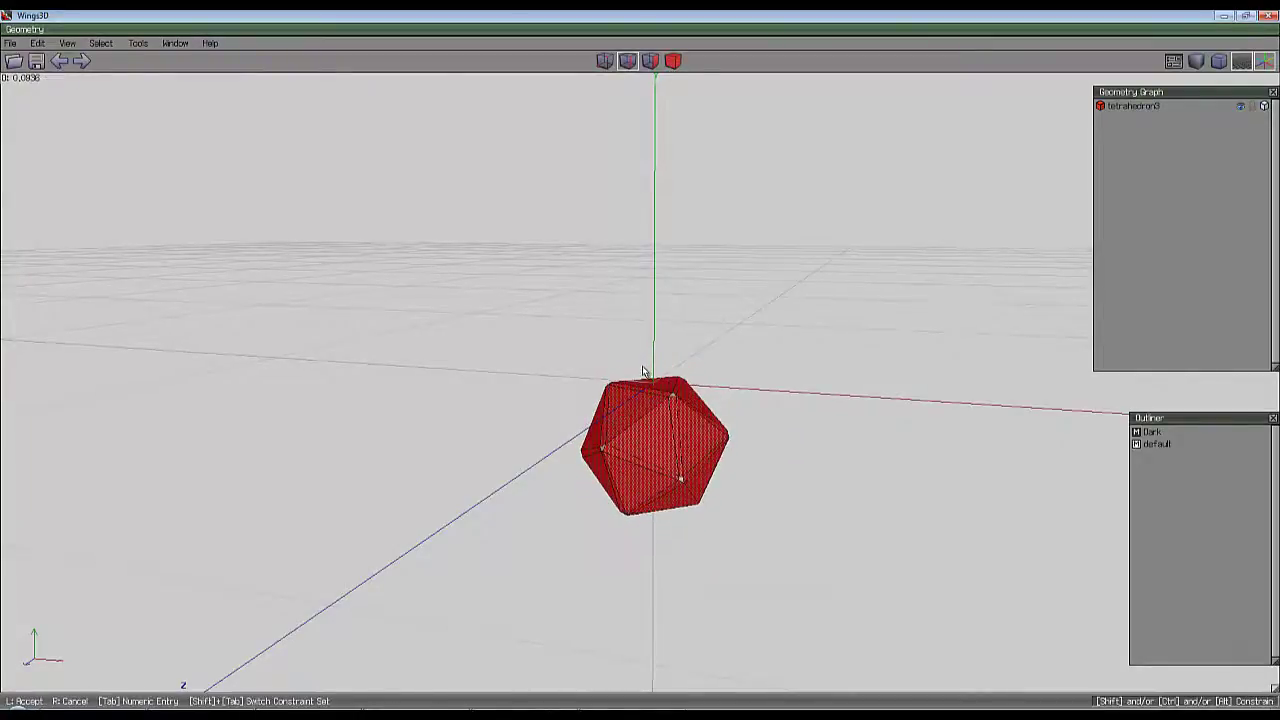
left_click(643, 371)
Invert the face selection to the small leftover faces at the corners and collapse them into single vertices.
middle_click(643, 371)
scroll(640, 372, "up", 5)
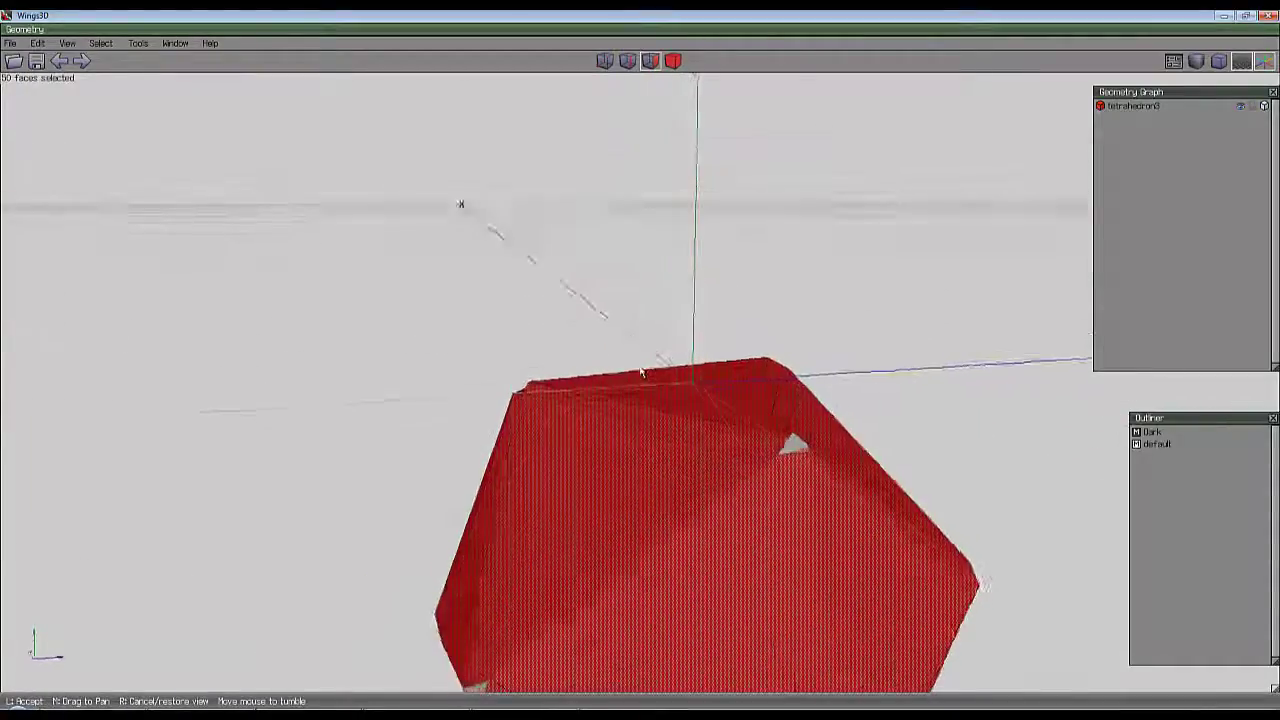
left_click(263, 130)
left_click(102, 44)
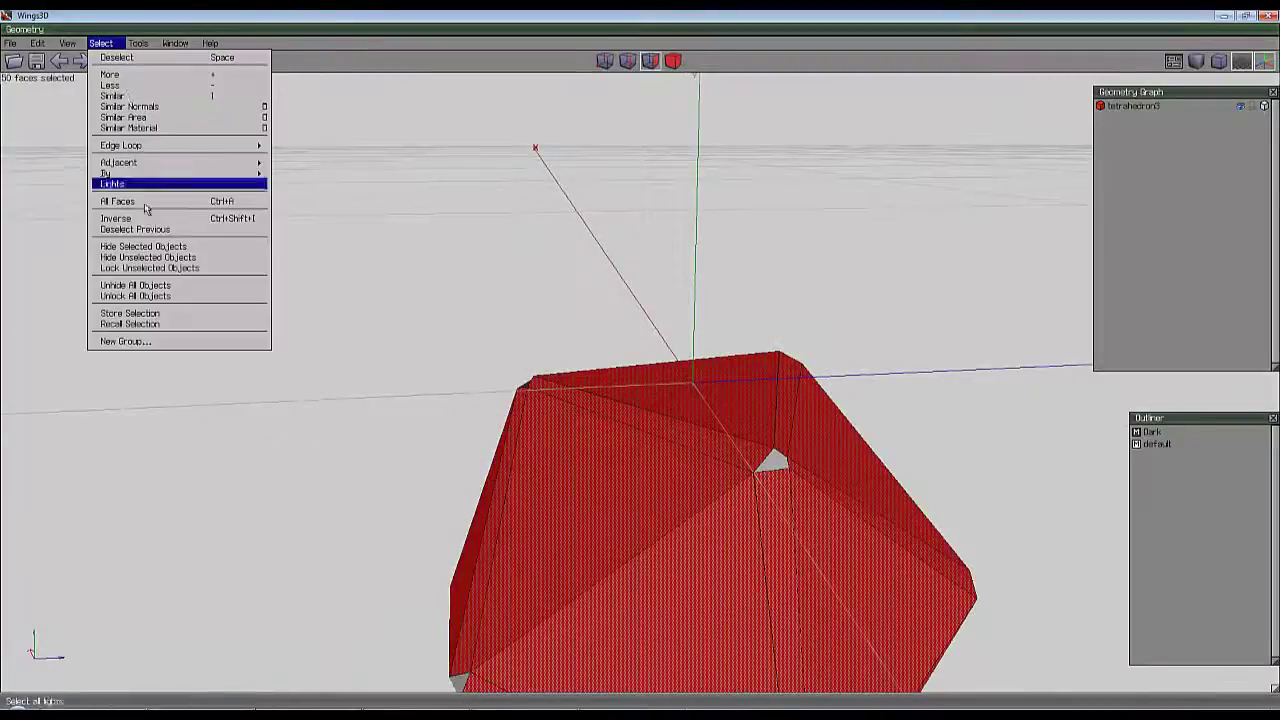
left_click(150, 217)
right_click(706, 236)
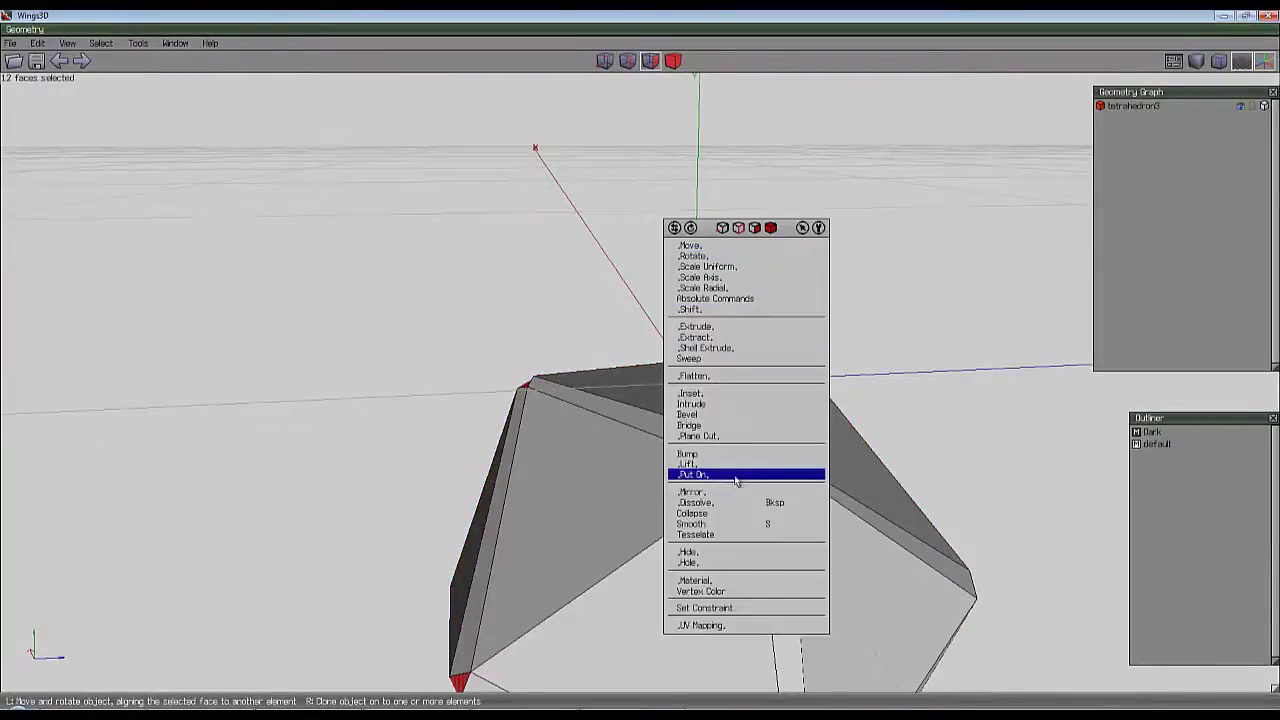
left_click(714, 513)
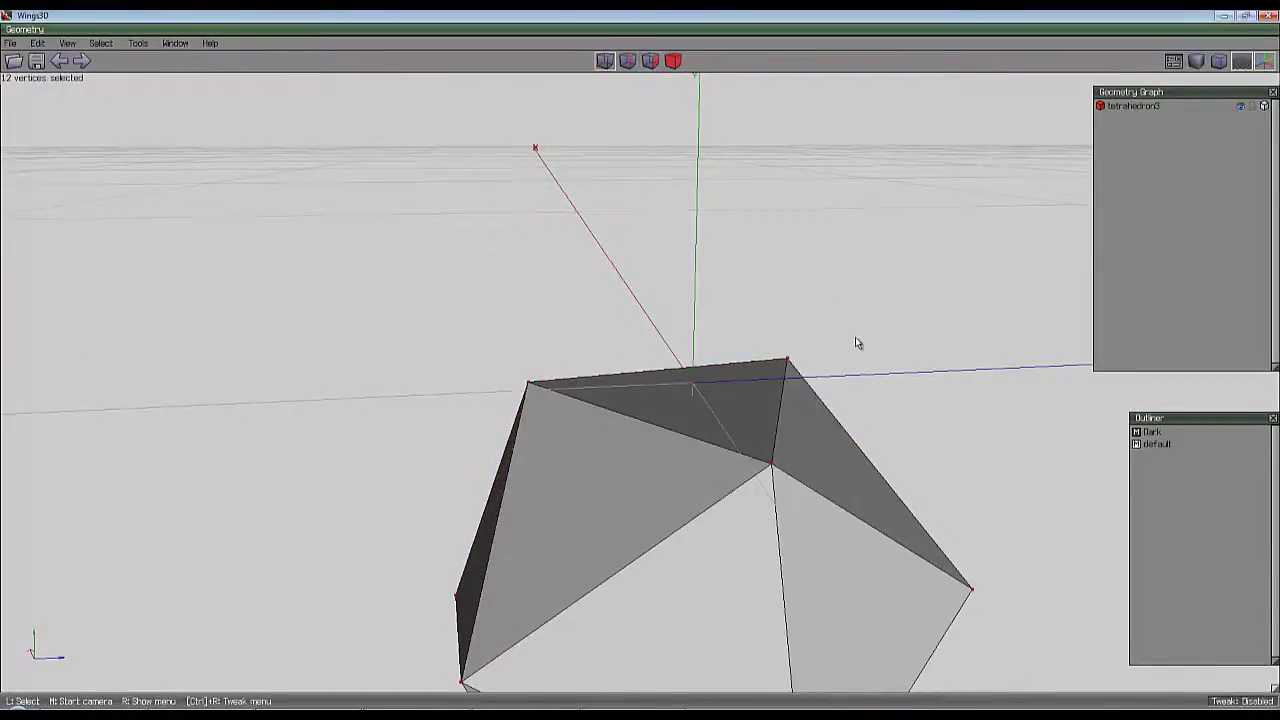
Clean up the whole icosahedron and smooth it once.
left_click(674, 62)
right_click(771, 257)
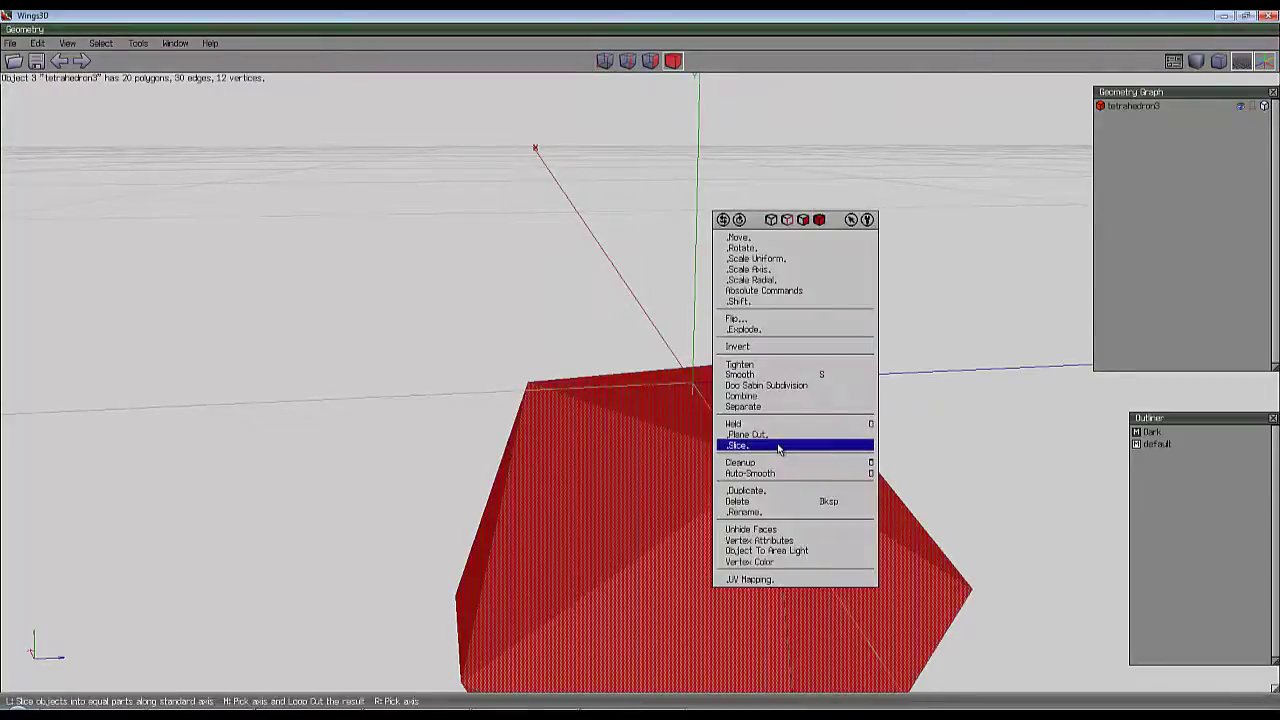
left_click(777, 463)
middle_click_drag(766, 393, 745, 326)
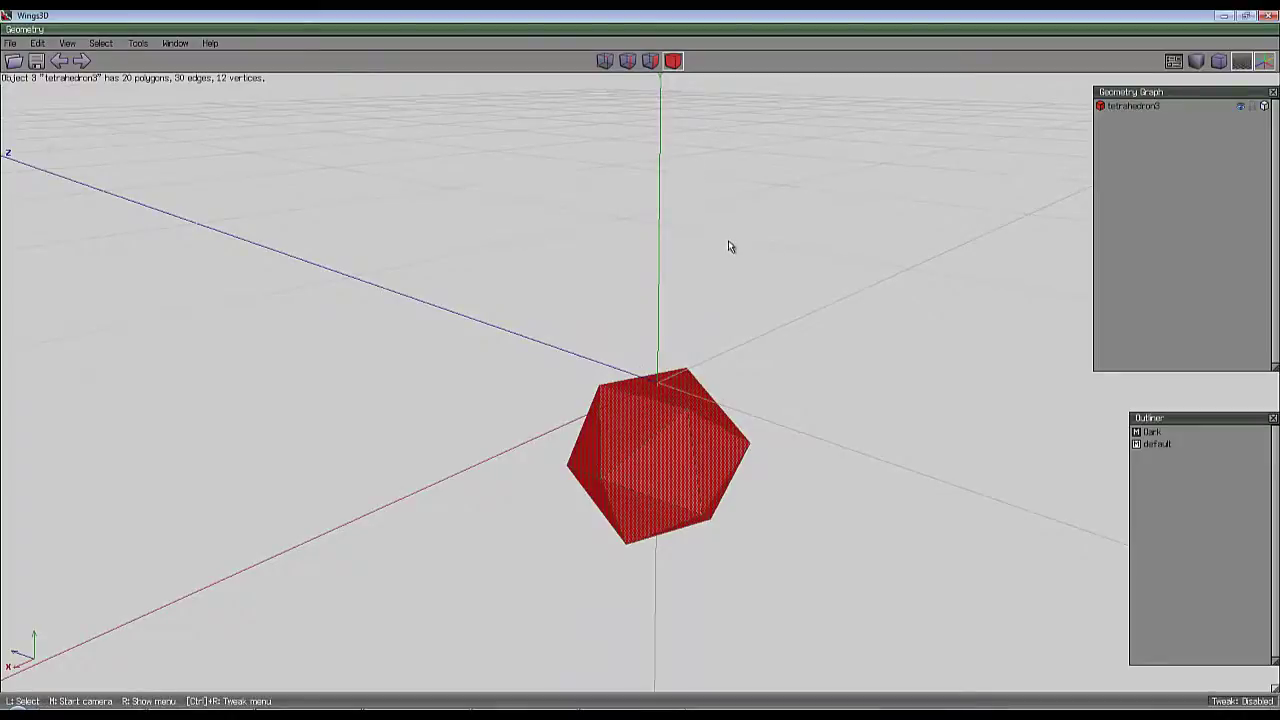
scroll(752, 325, "up", 3)
scroll(752, 325, "down", 3)
key("s")
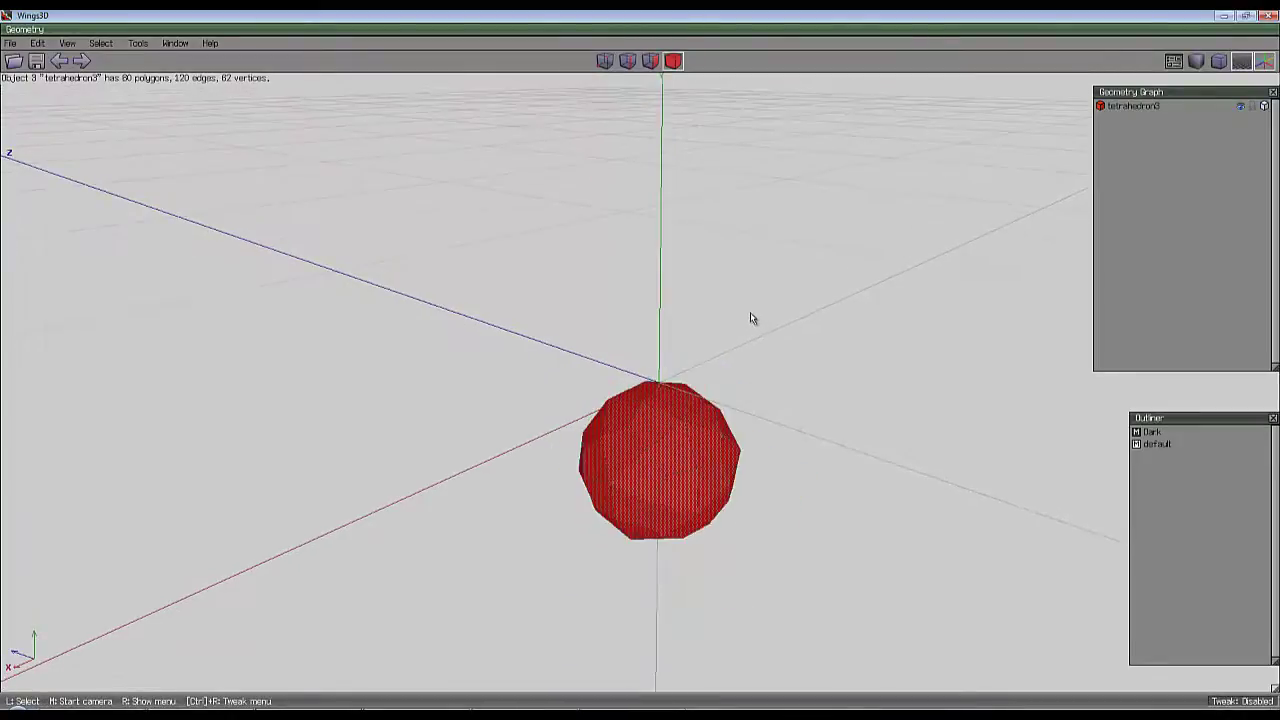
Smooth the solid further into a dense sphere, and undo the extra smoothing.
scroll(752, 318, "up", 3)
key("s")
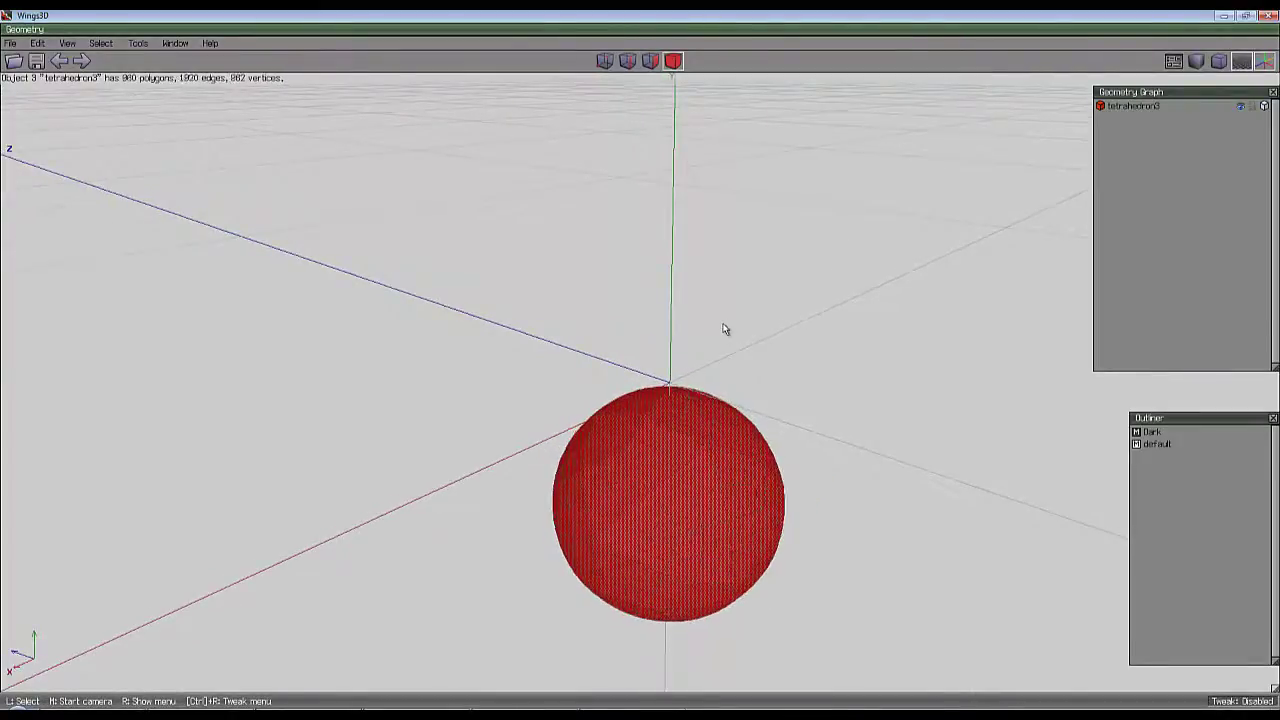
key("ctrl+z")
Select all vertices of the once-smoothed solid and connect them, splitting every four-sided face into triangles.
middle_click_drag(749, 295, 660, 95)
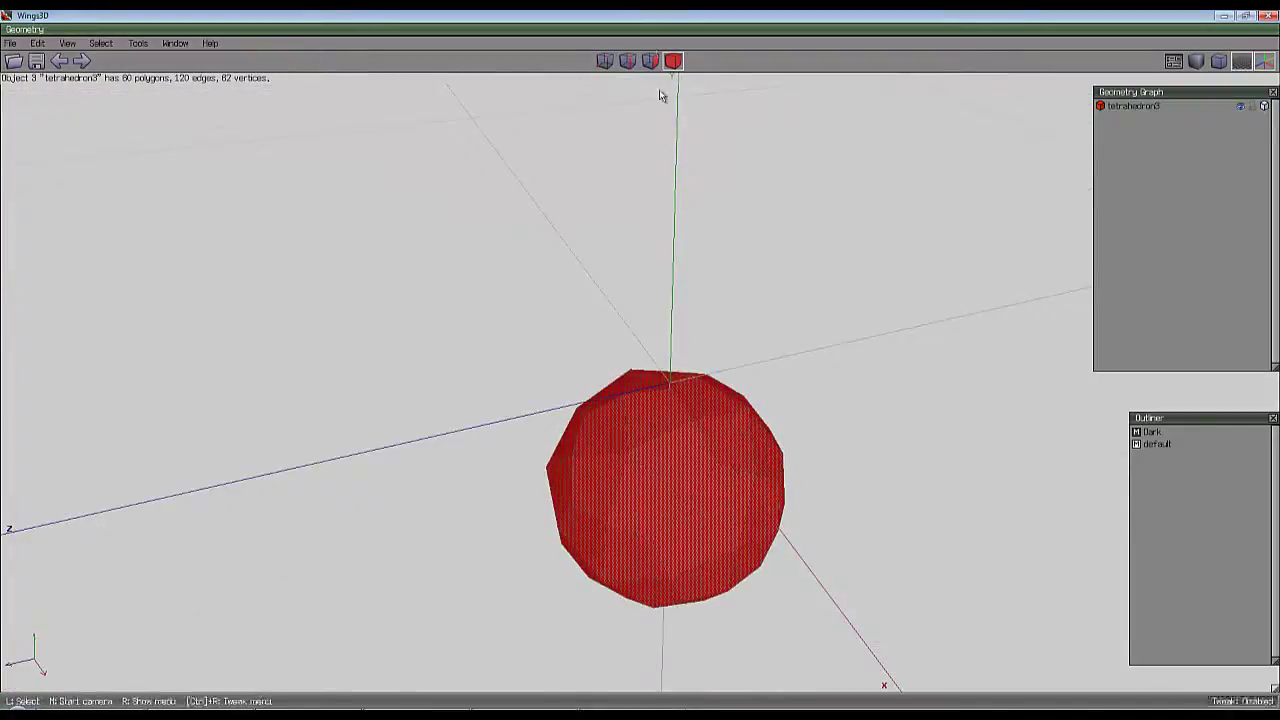
left_click(605, 62)
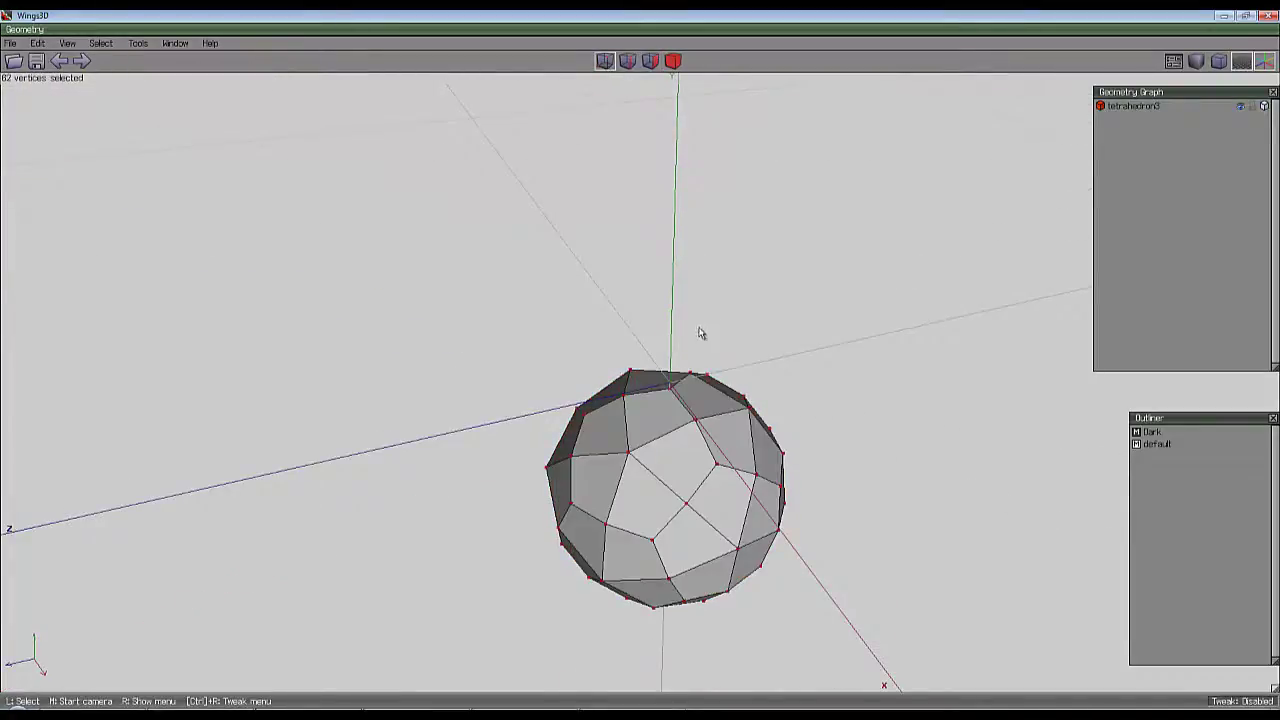
middle_click(700, 333)
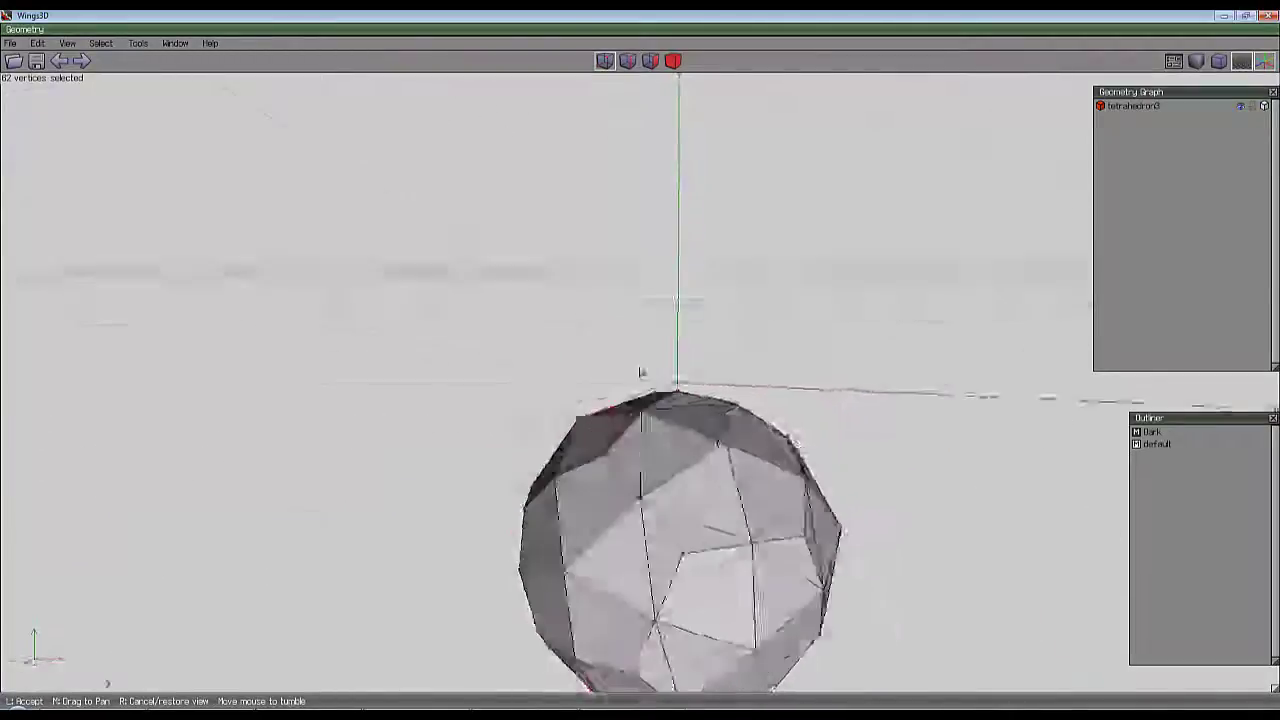
left_click(704, 470)
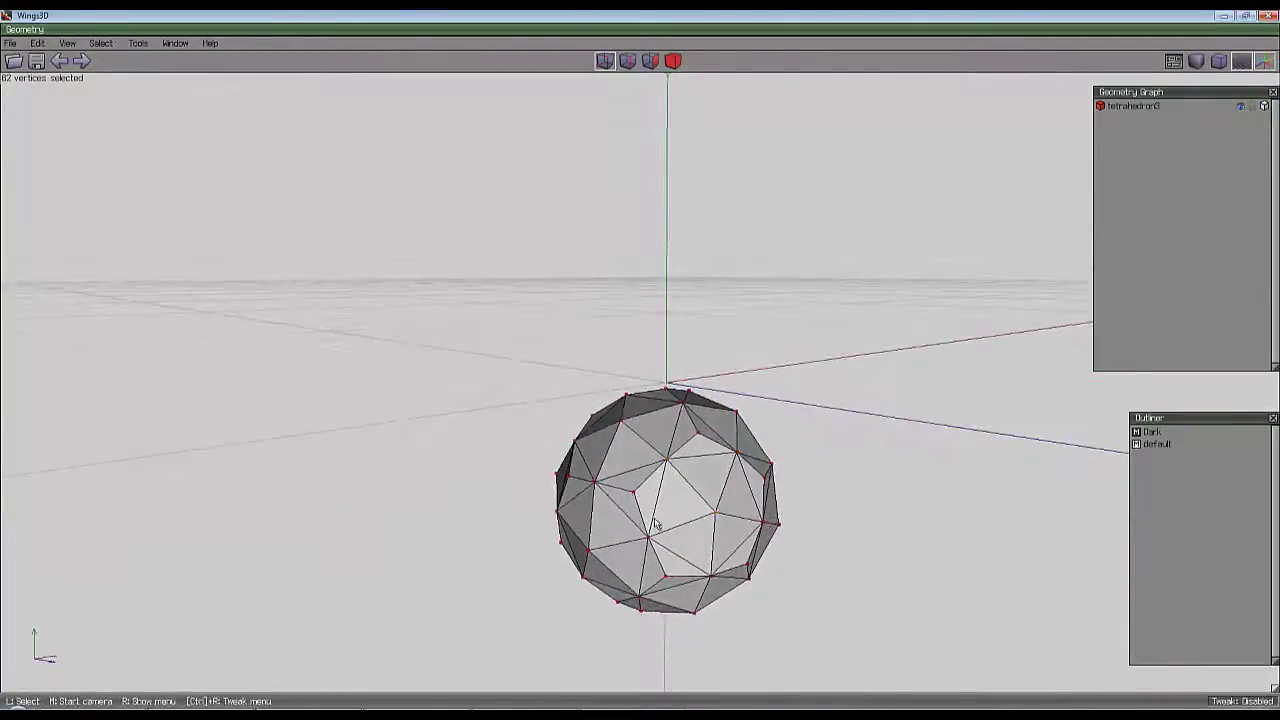
Try to bevel all edges of the triangulated sphere, and undo the bevel.
middle_click(788, 317)
left_click(816, 361)
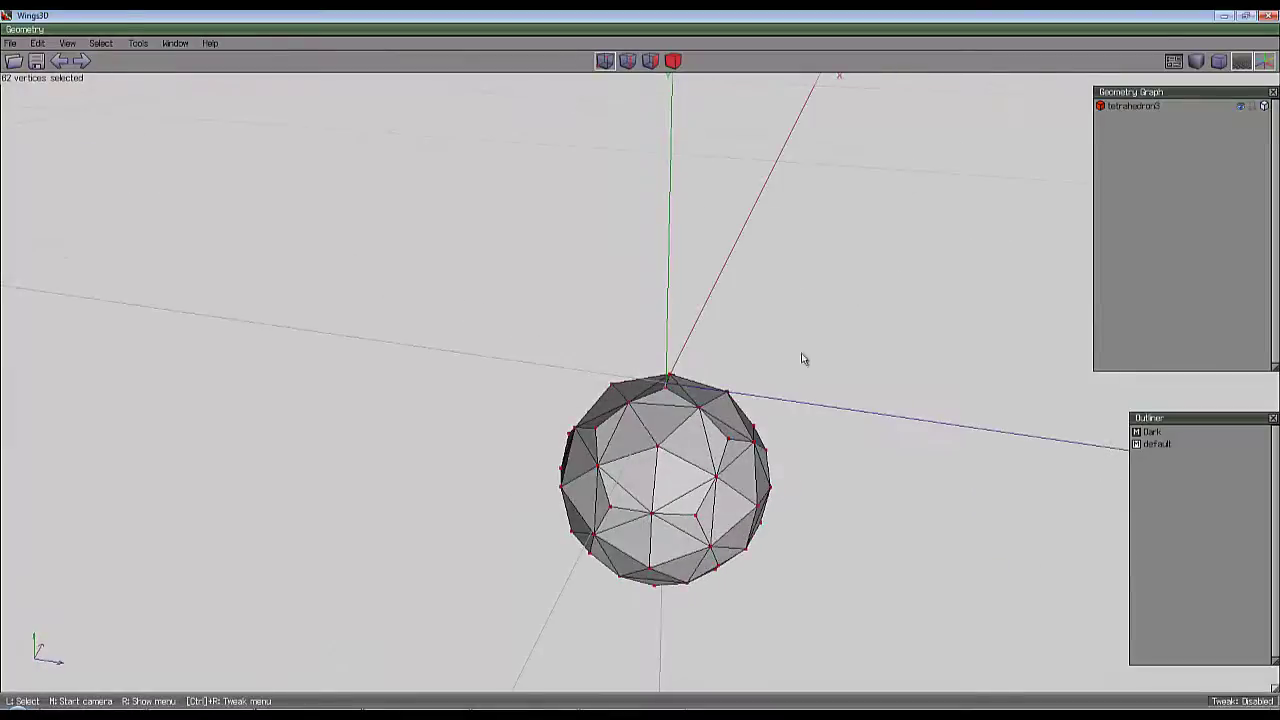
left_click(628, 62)
key("BackSpace")
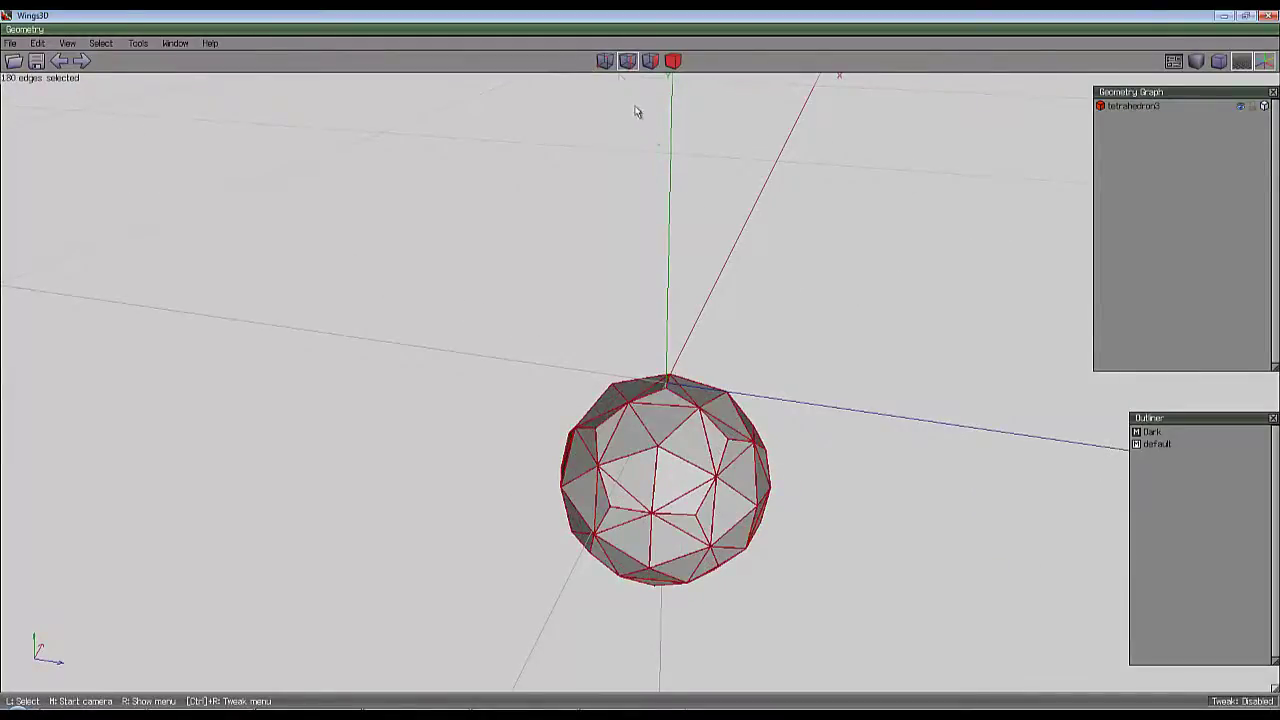
key("v")
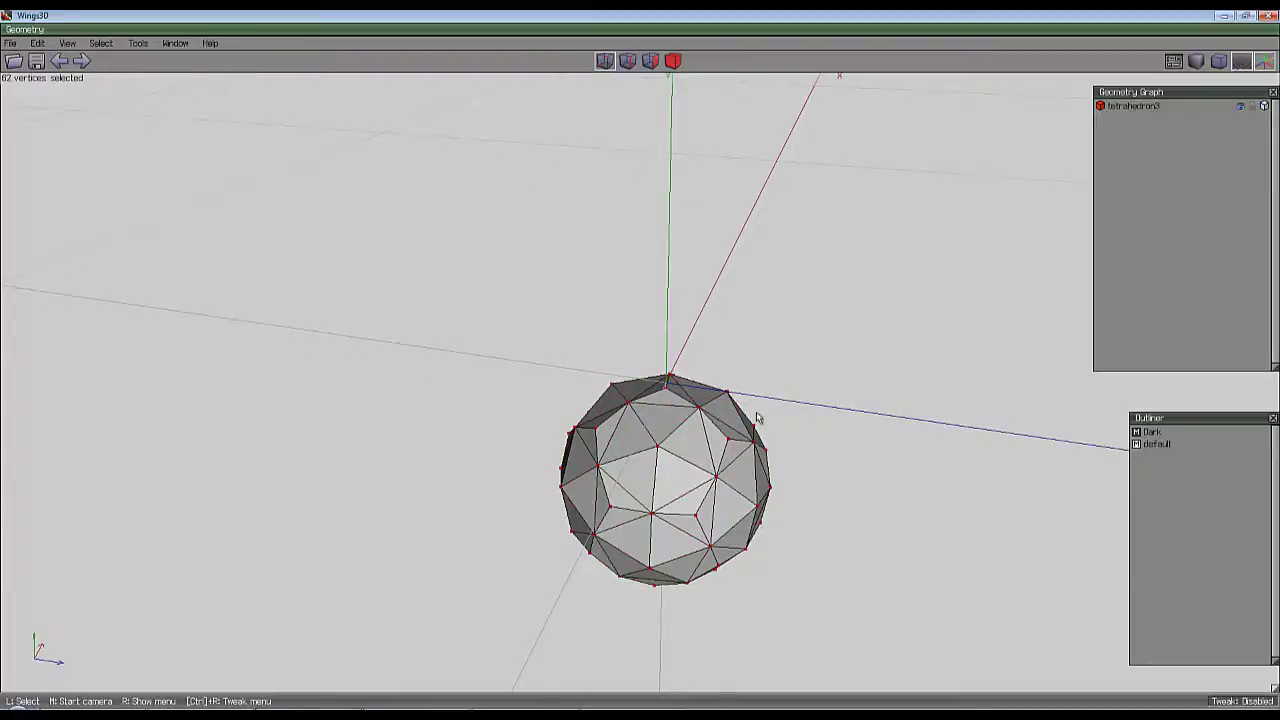
middle_click(775, 412)
left_click(775, 412)
right_click(775, 412)
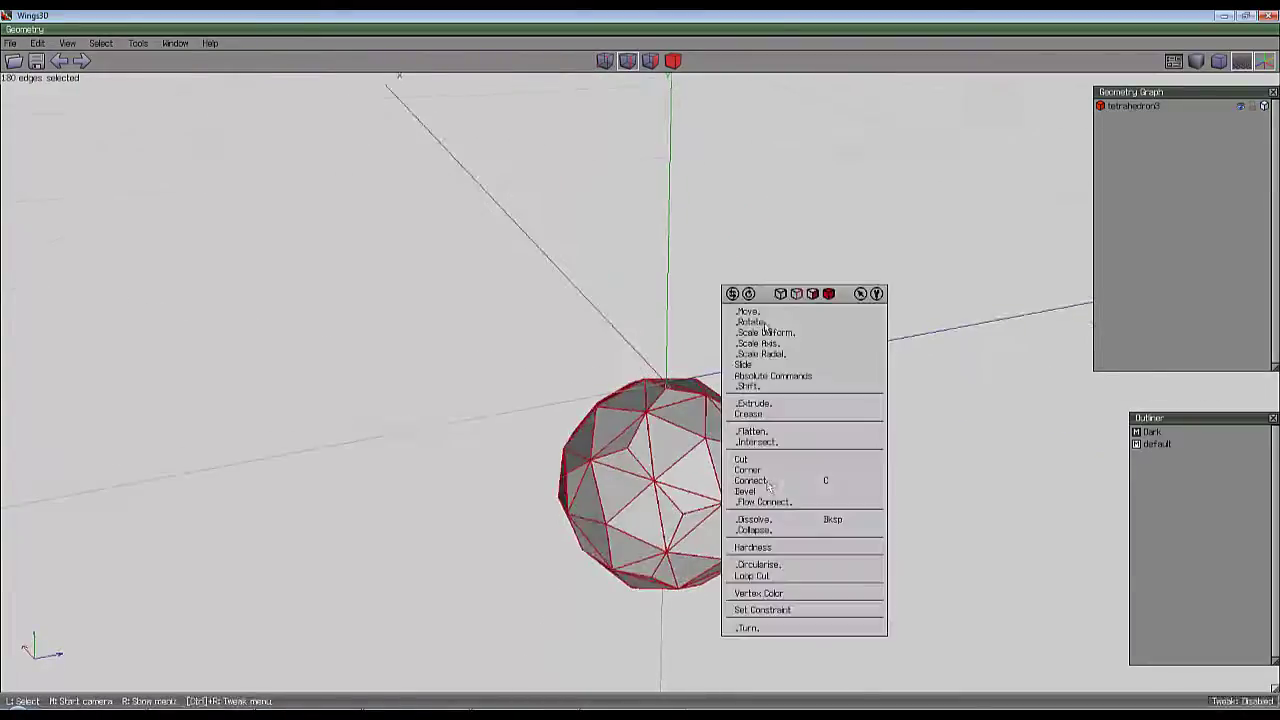
left_click(770, 493)
left_click(643, 371)
key("ctrl+z")
Select the triangulated sphere as a whole body and smooth it once.
left_click(670, 63)
middle_click(760, 292)
scroll(809, 572, "up", 2)
key("a")
scroll(803, 568, "up", 2)
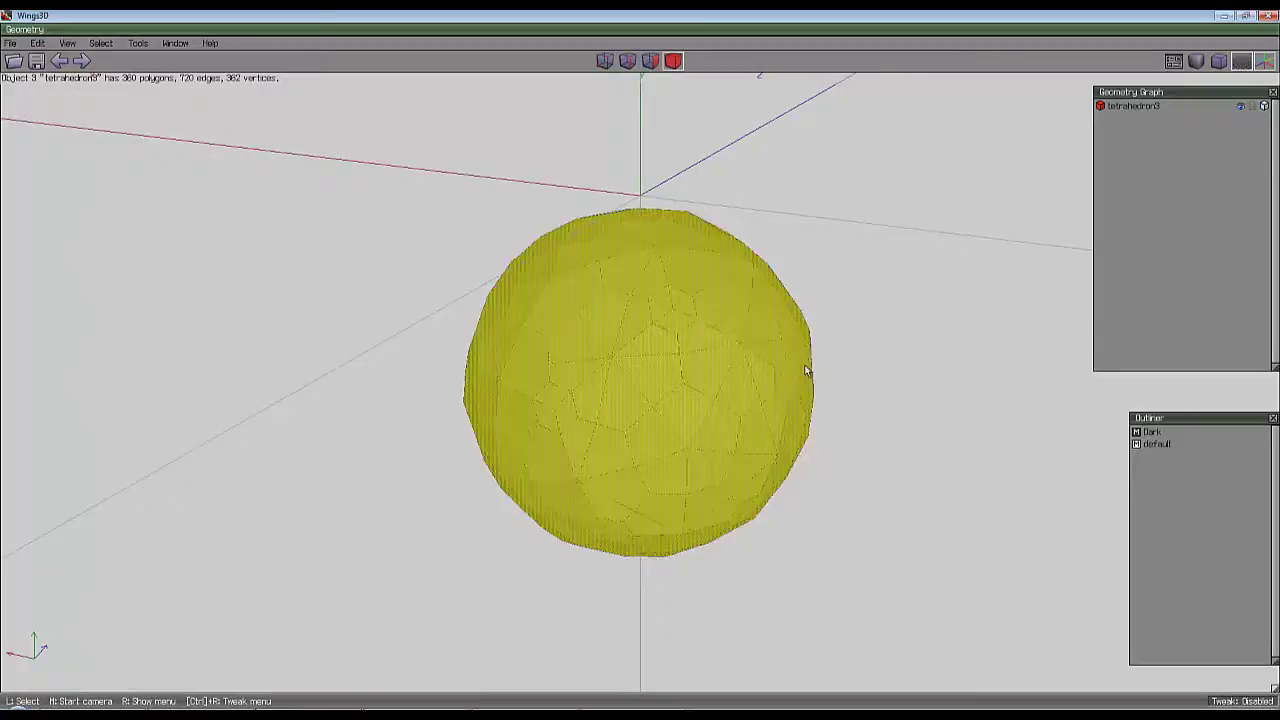
Examine the smoothed sphere's pattern of faces and edge junctions from several angles.
middle_click(820, 349)
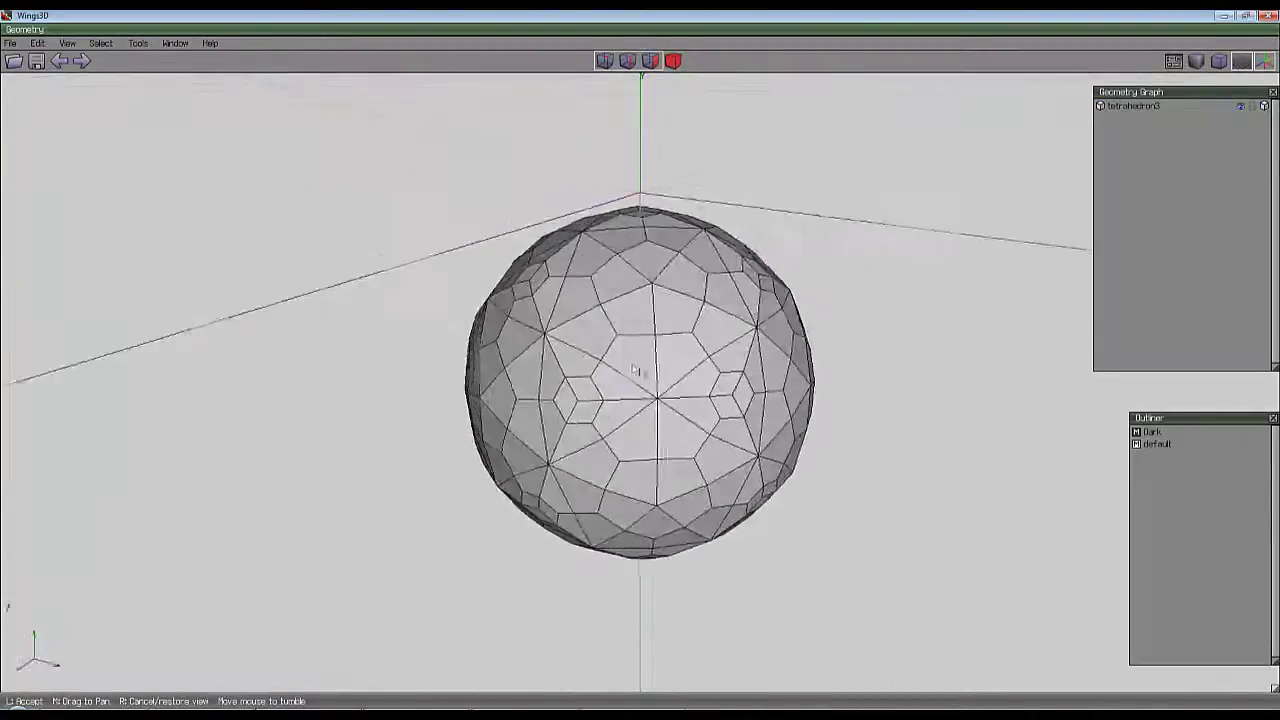
left_click(848, 290)
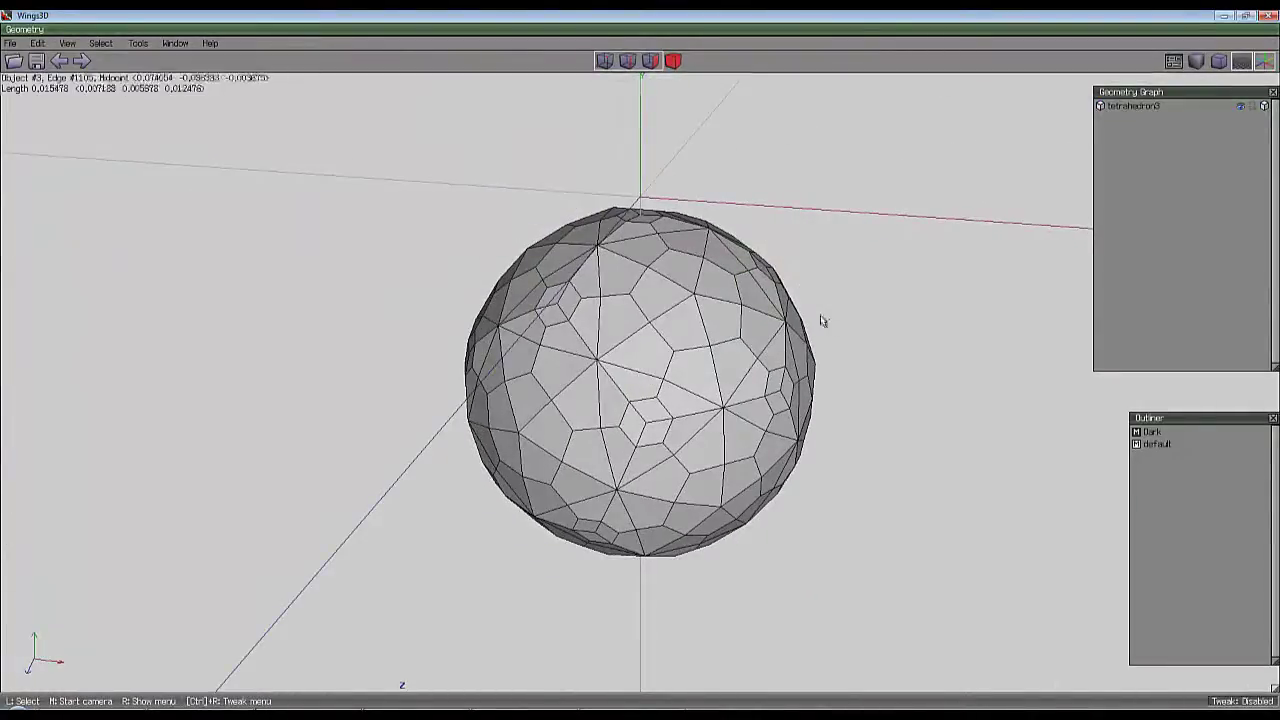
middle_click(826, 287)
left_click(610, 366)
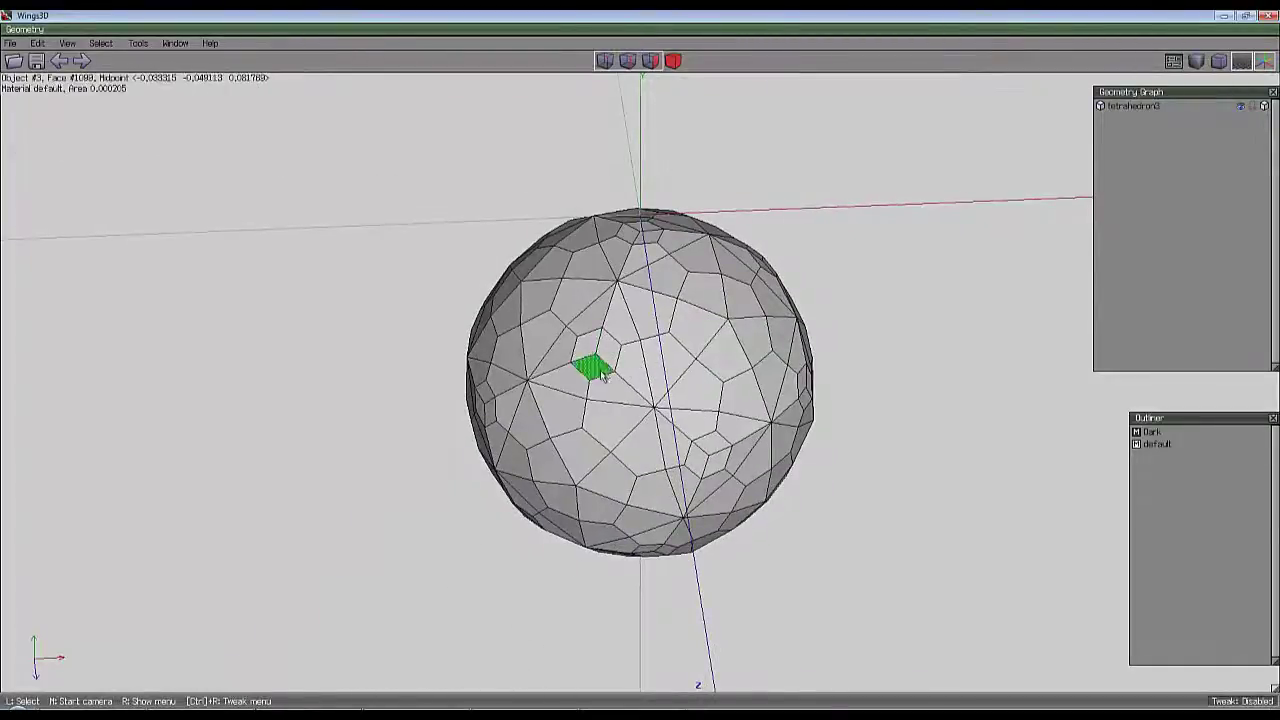
middle_click(827, 260)
left_click(873, 229)
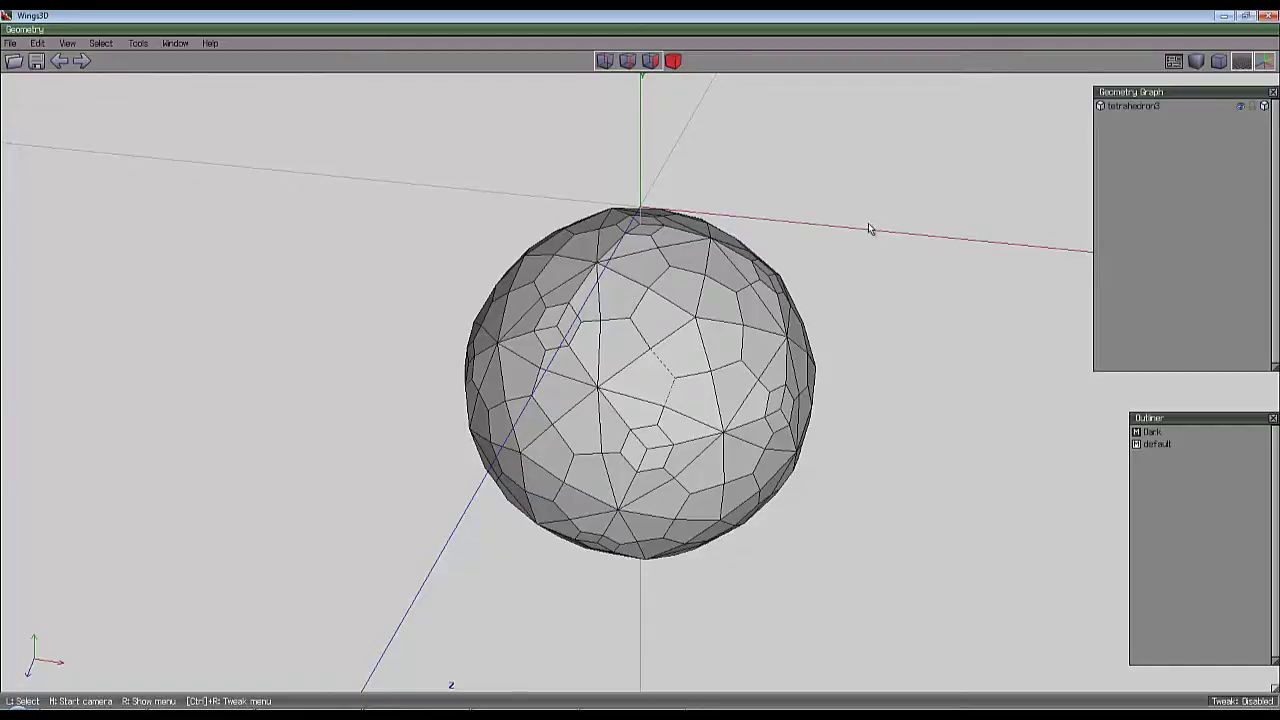
middle_click(787, 245)
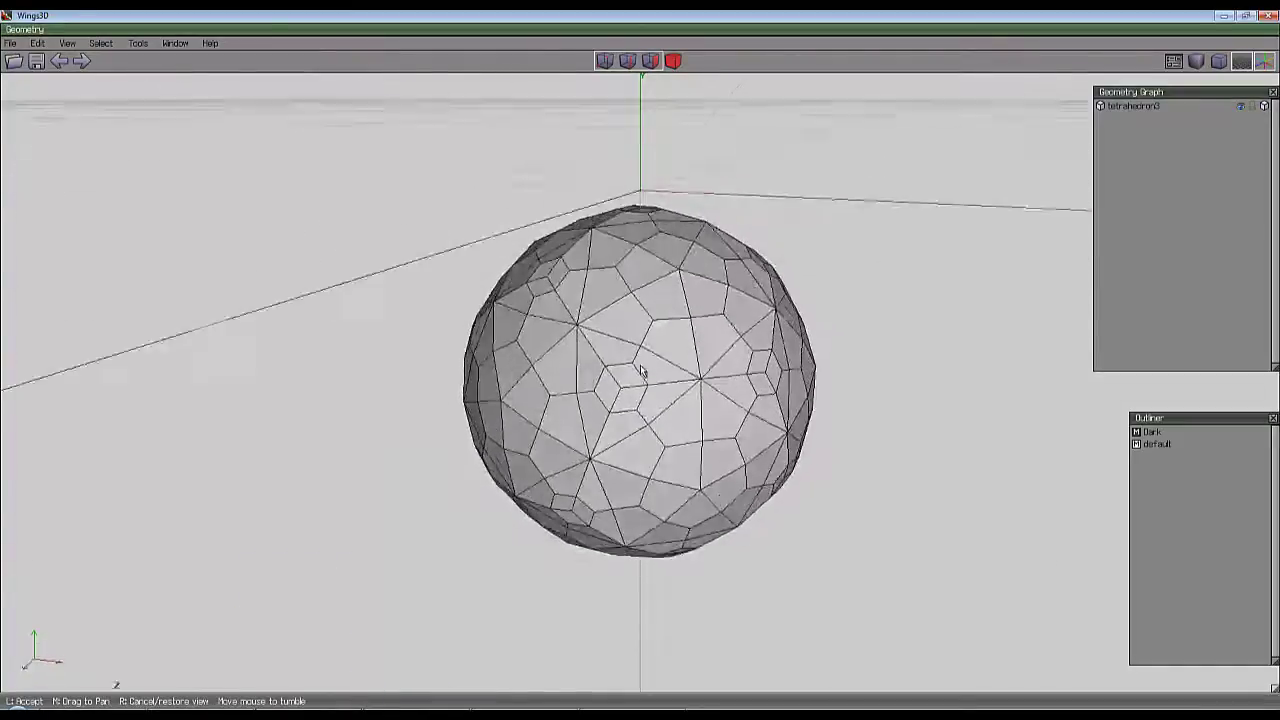
left_click(642, 372)
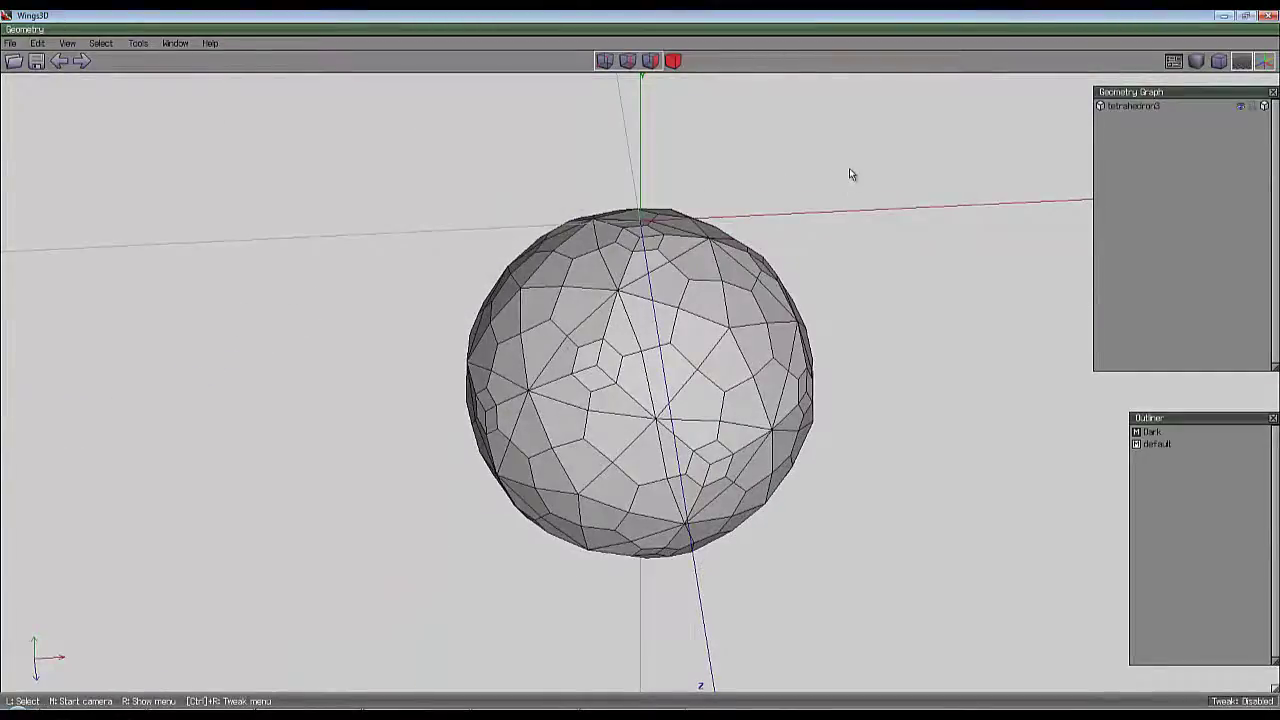
middle_click(863, 297)
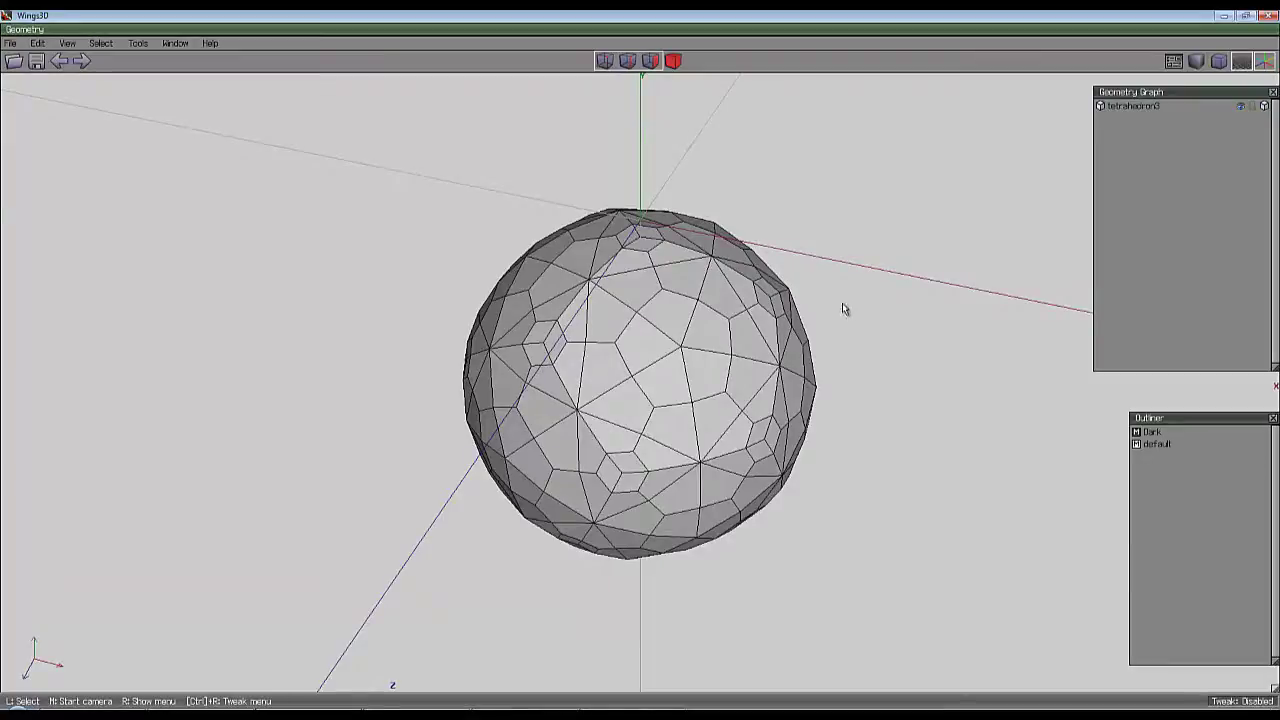